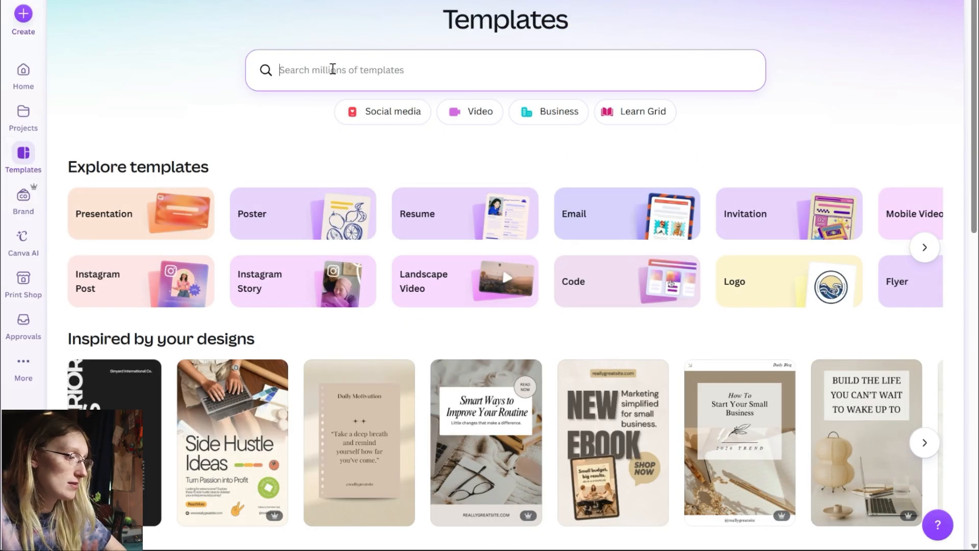
Step: Search the Canva templates for "pinterest pins" and preview the Hola Lunes boho template
{"action": "type", "text": "pinterest pins"}
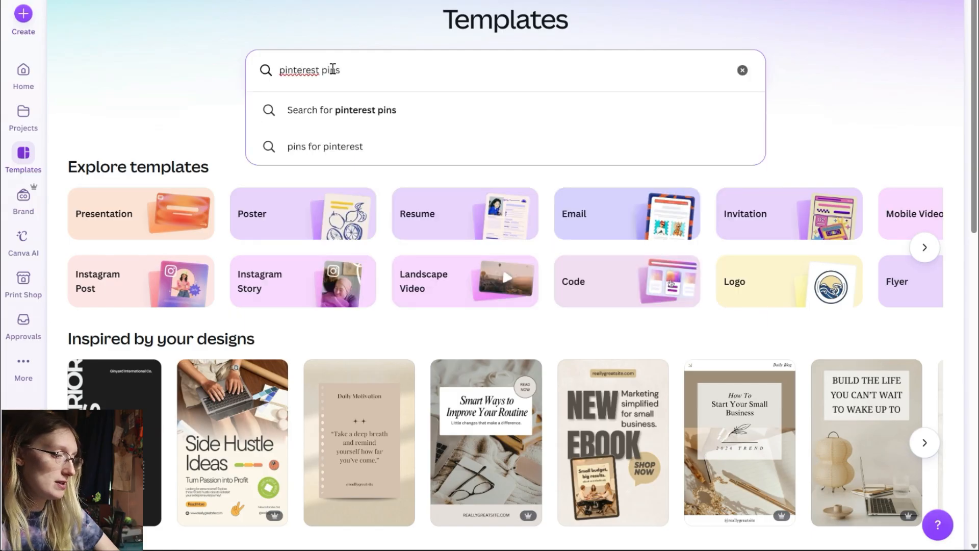
{"action": "key", "text": "Return"}
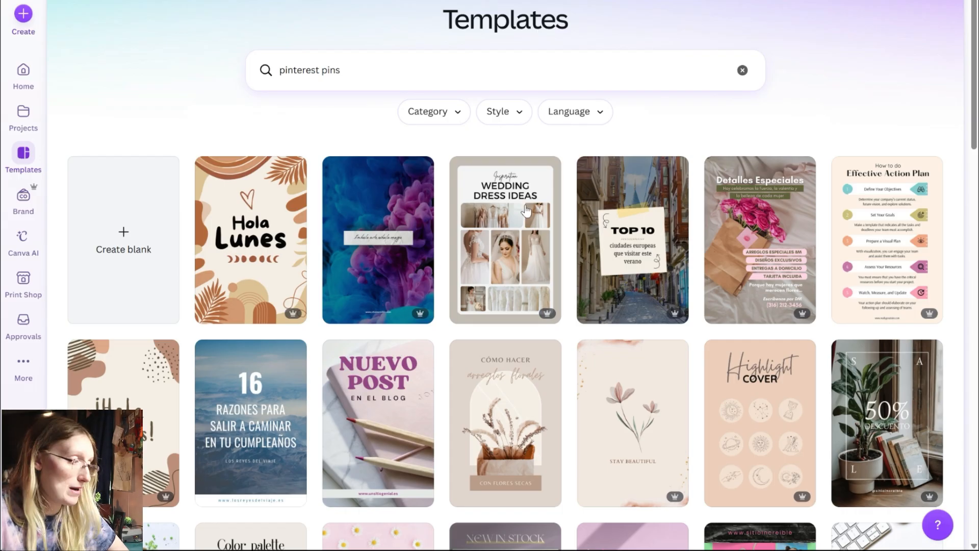
{"action": "left_click", "coordinate": [277, 250]}
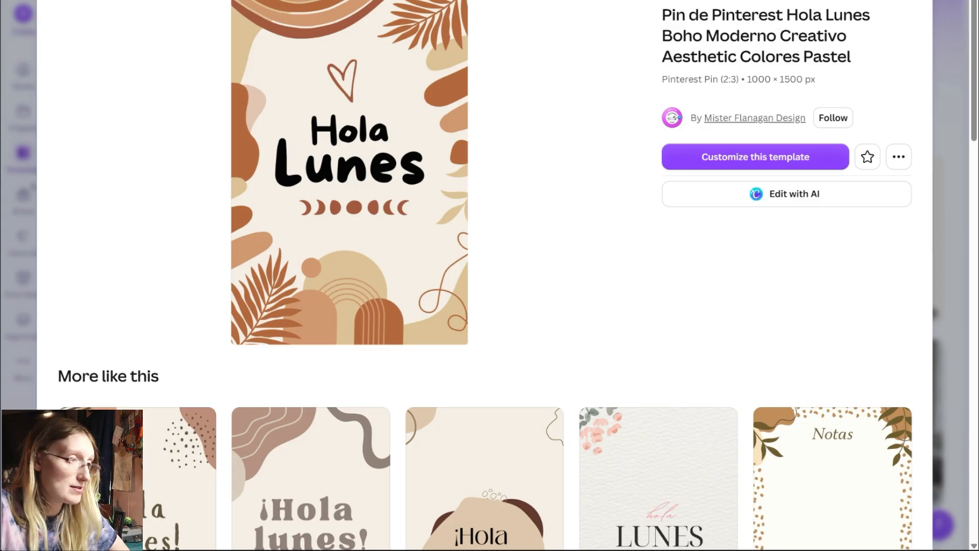
{"action": "key", "text": "Escape"}
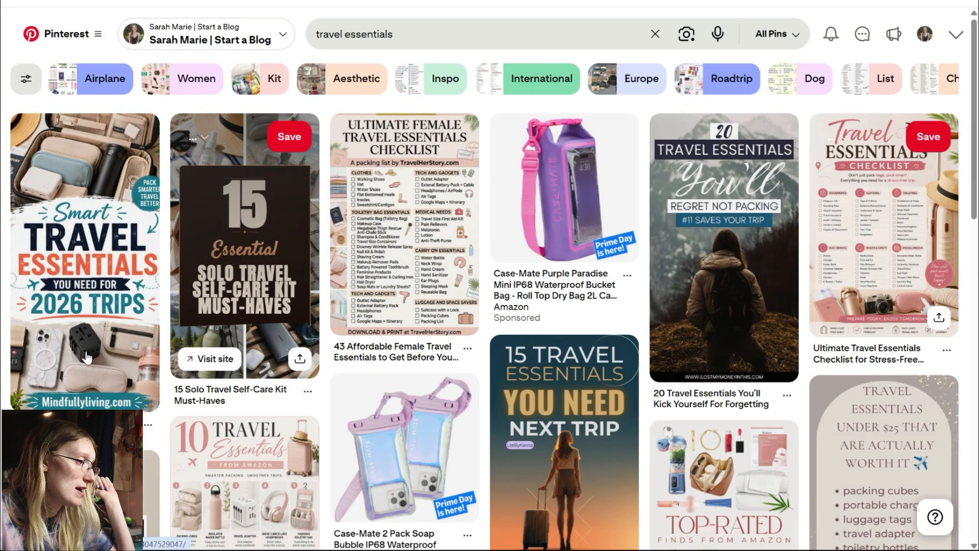
Step: Switch to Pinterest and look through the pin designs for travel essentials
{"action": "scroll", "coordinate": [769, 267], "scroll_direction": "down", "scroll_amount": 5}
{"action": "scroll", "coordinate": [769, 267], "scroll_direction": "down", "scroll_amount": 15}
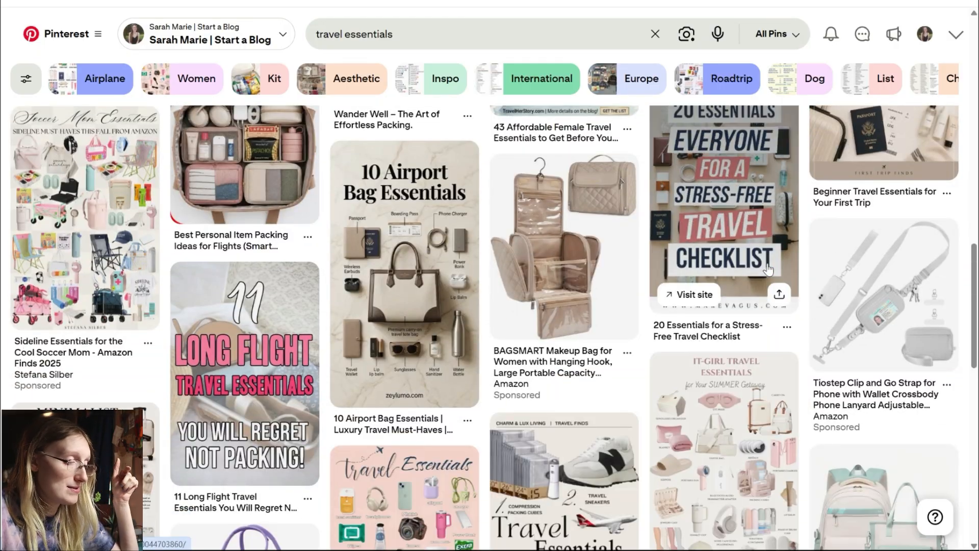
{"action": "scroll", "coordinate": [769, 268], "scroll_direction": "down", "scroll_amount": 7}
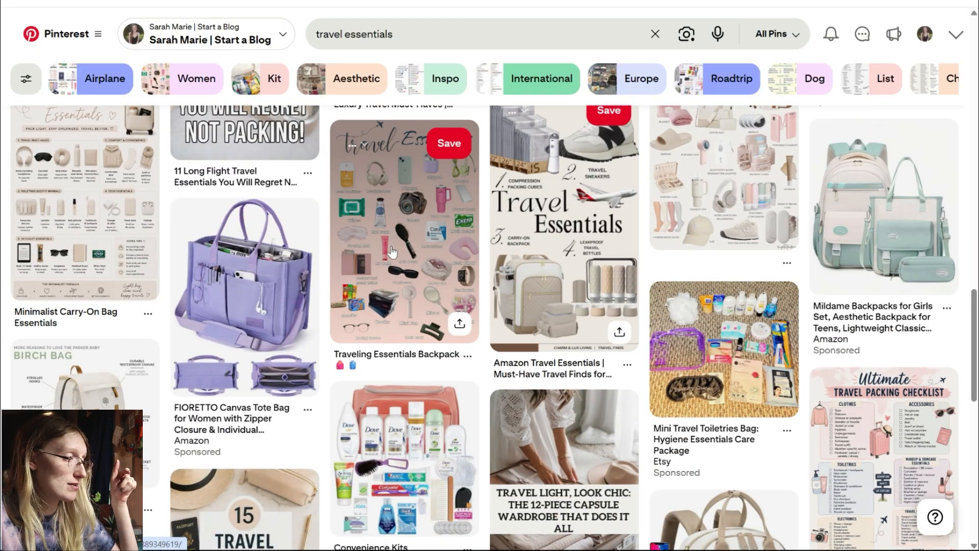
Step: Search Pinterest for "start a blog" and look through the pin designs
{"action": "left_click", "coordinate": [413, 36]}
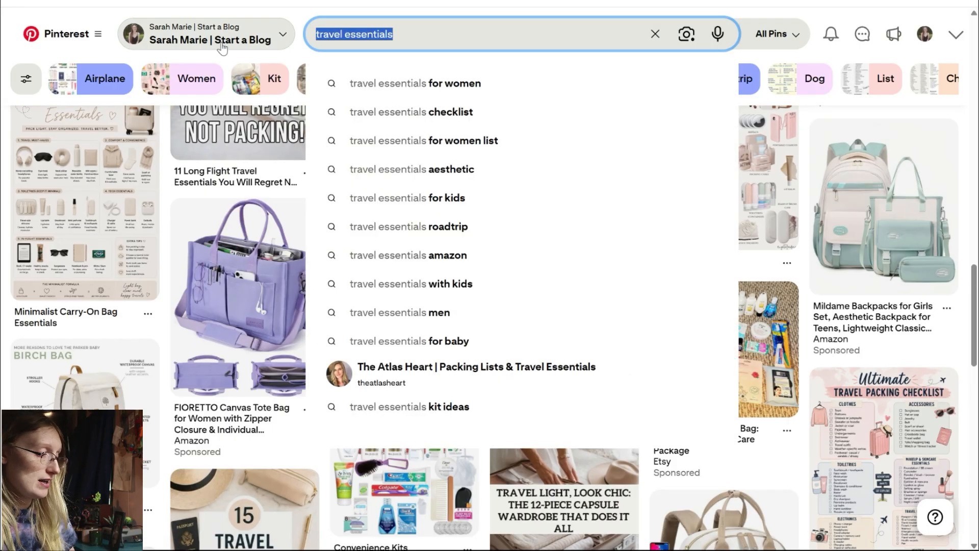
{"action": "type", "text": "start a blog"}
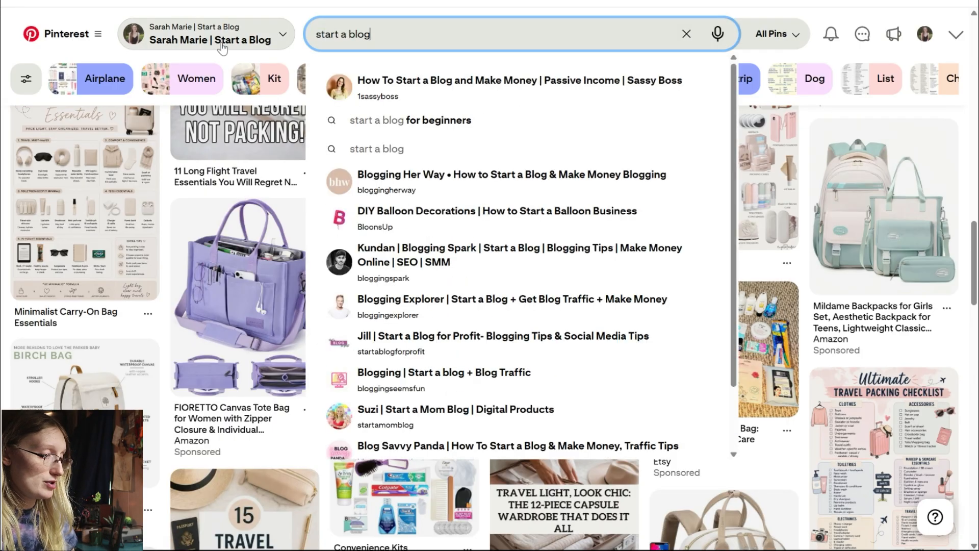
{"action": "key", "text": "Return"}
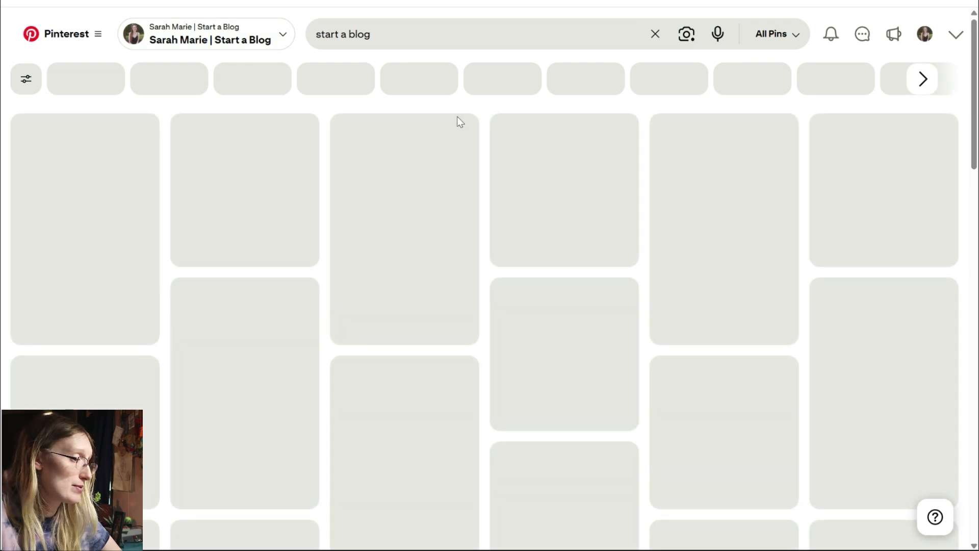
{"action": "scroll", "coordinate": [545, 219], "scroll_direction": "down", "scroll_amount": 1}
{"action": "scroll", "coordinate": [545, 219], "scroll_direction": "down", "scroll_amount": 4}
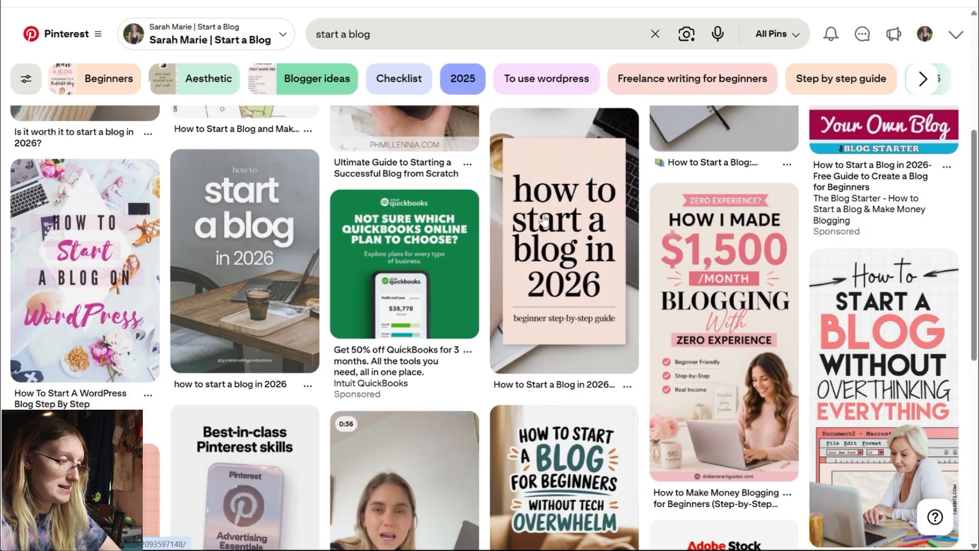
{"action": "scroll", "coordinate": [534, 183], "scroll_direction": "down", "scroll_amount": 10}
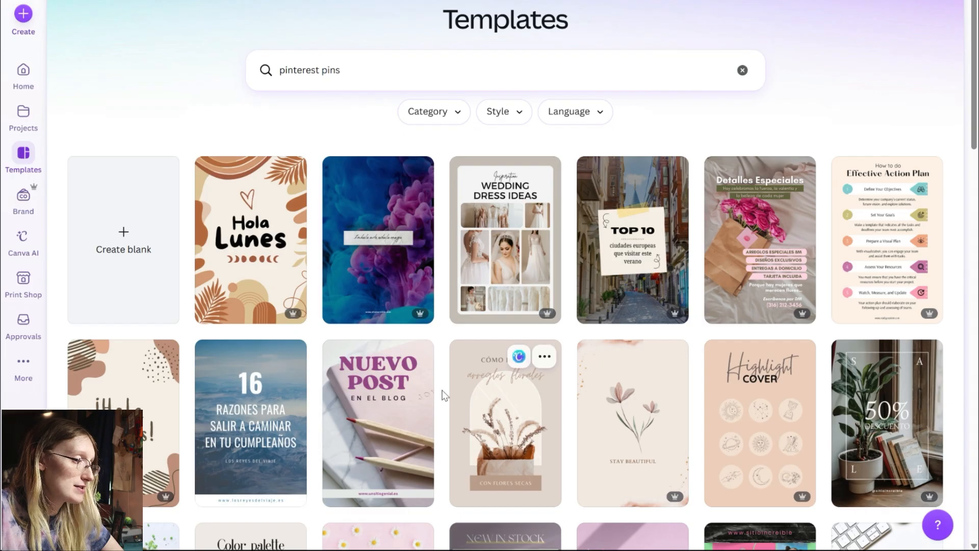
Step: Back in Canva, preview the blue and pink motivational quote template and the London, England travel template
{"action": "left_click", "coordinate": [385, 249]}
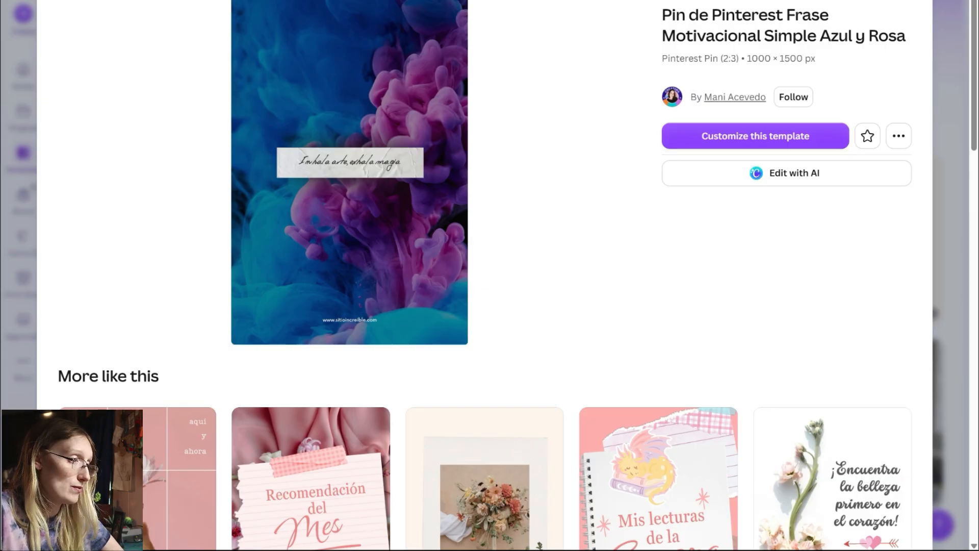
{"action": "key", "text": "Escape"}
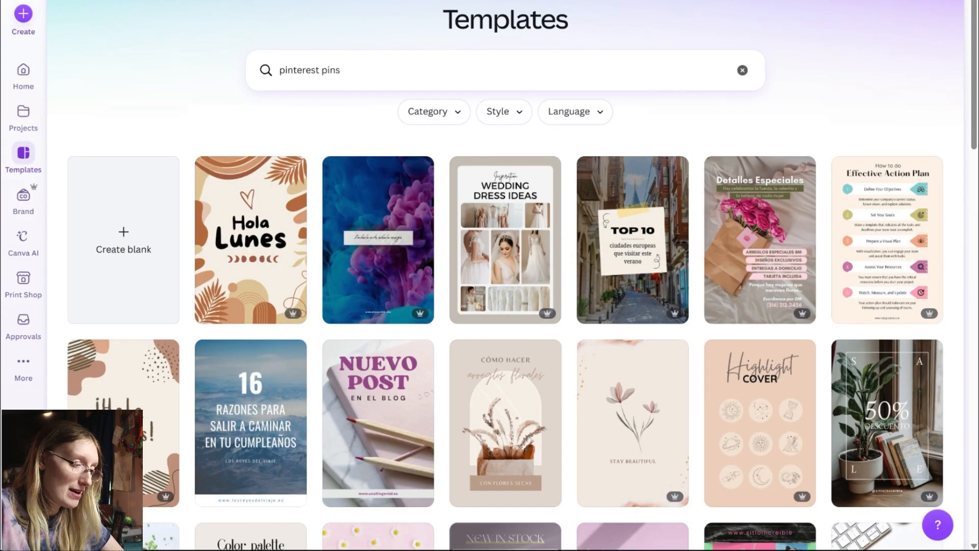
{"action": "scroll", "coordinate": [816, 181], "scroll_direction": "down", "scroll_amount": 18}
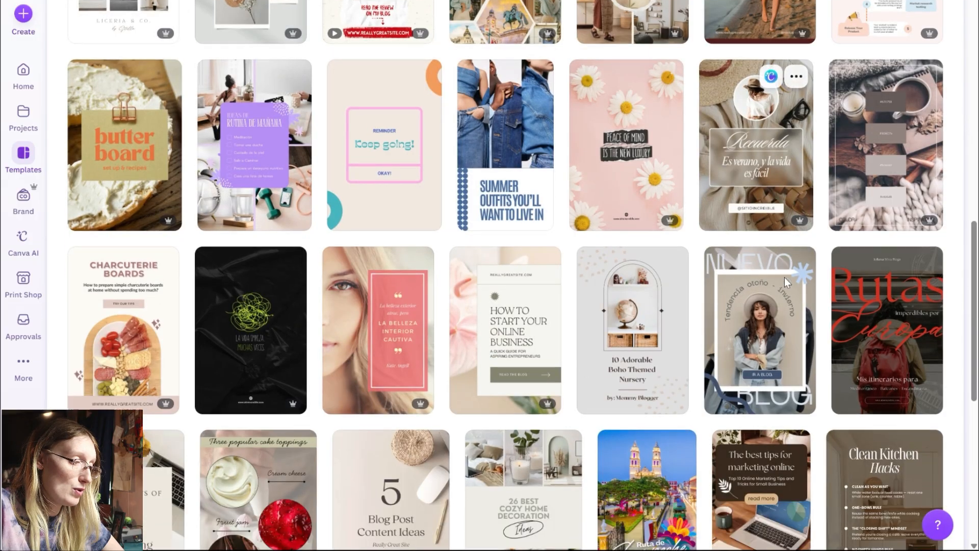
{"action": "scroll", "coordinate": [785, 283], "scroll_direction": "down", "scroll_amount": 3}
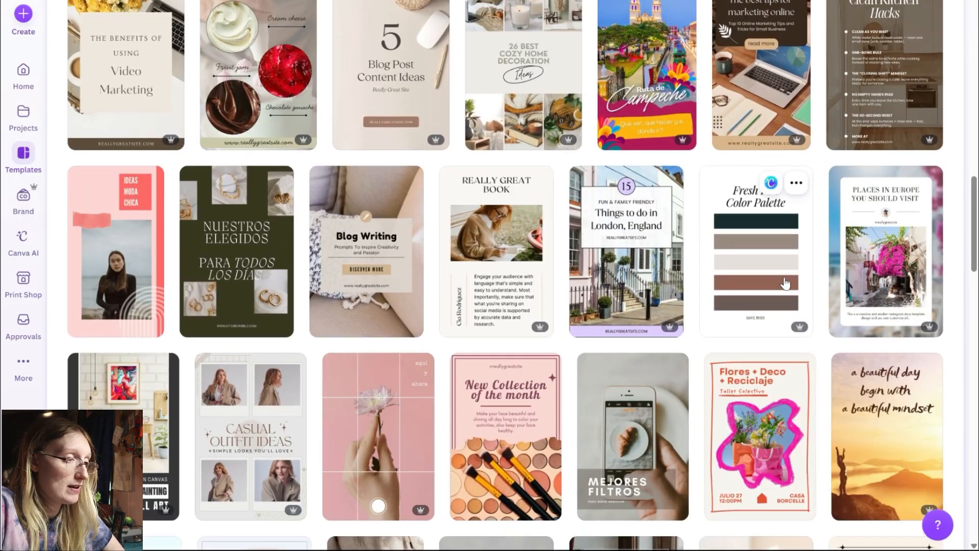
{"action": "left_click", "coordinate": [595, 270]}
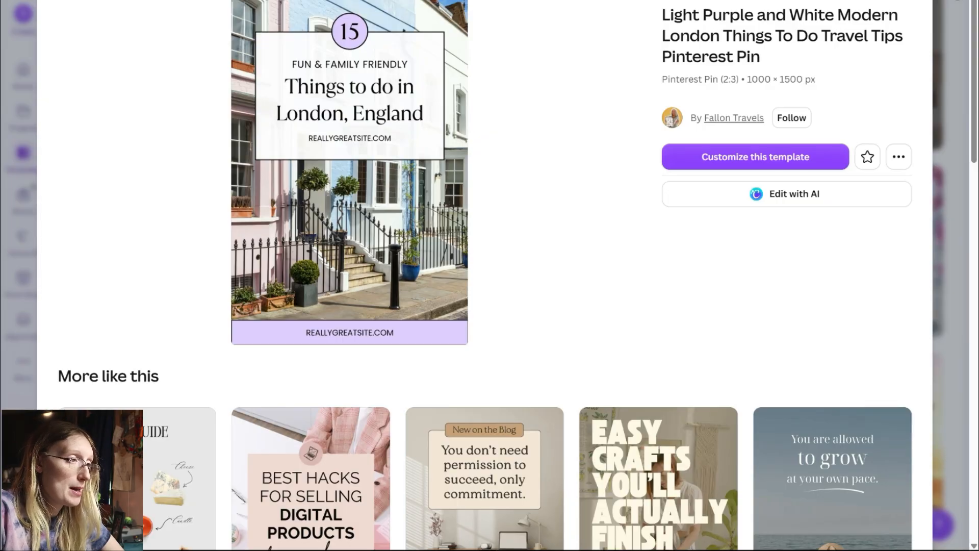
{"action": "key", "text": "Escape"}
{"action": "scroll", "coordinate": [800, 135], "scroll_direction": "up", "scroll_amount": 10}
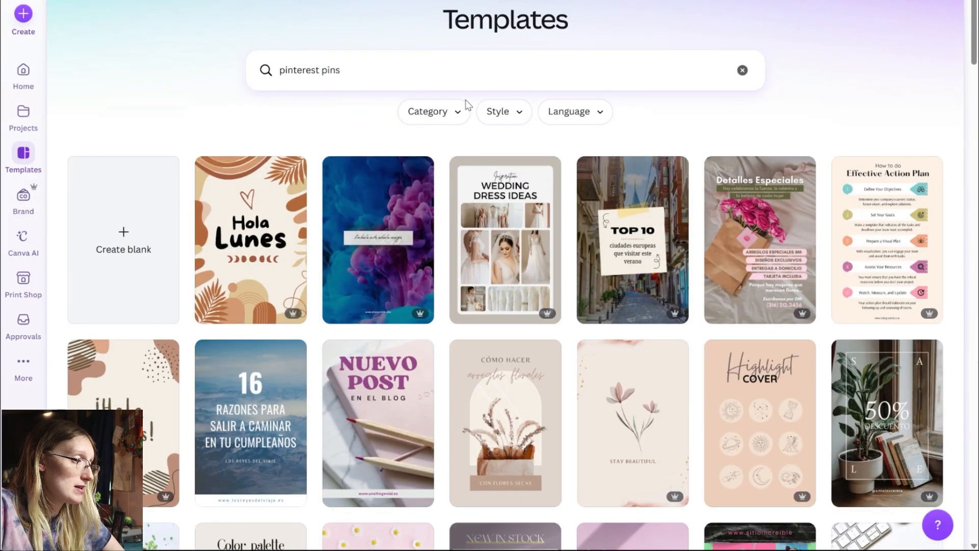
Step: Filter the template results to the Pinterest Pin category and the Minimalist style
{"action": "left_click", "coordinate": [449, 111]}
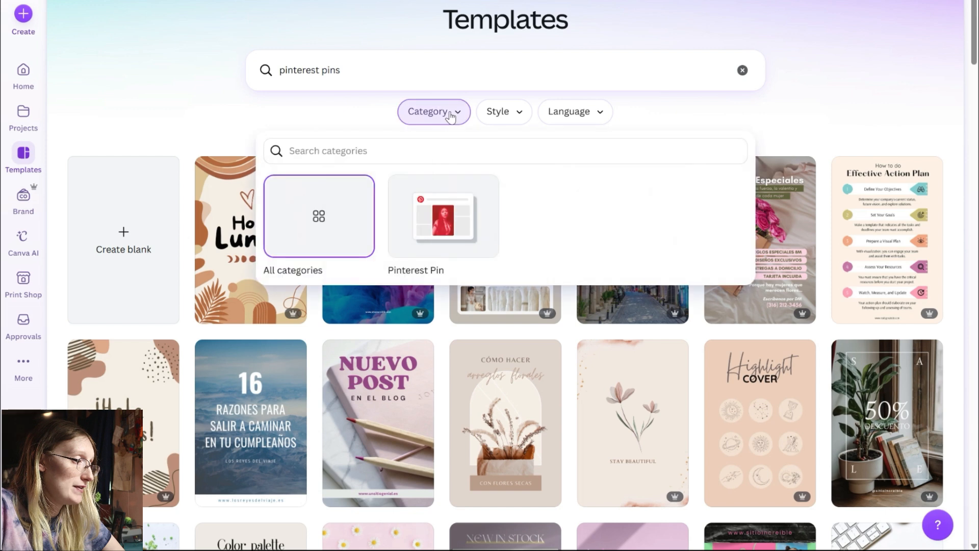
{"action": "left_click", "coordinate": [438, 210]}
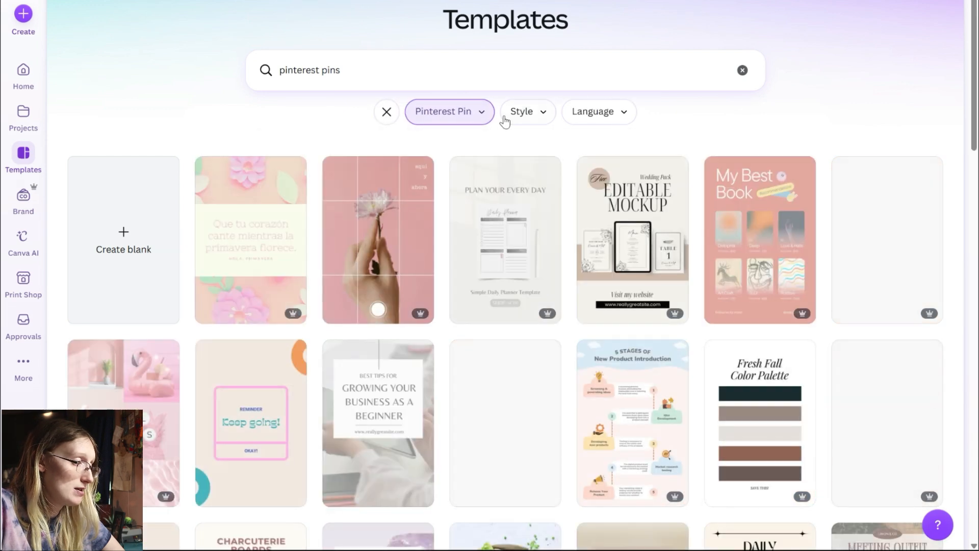
{"action": "left_click", "coordinate": [531, 116]}
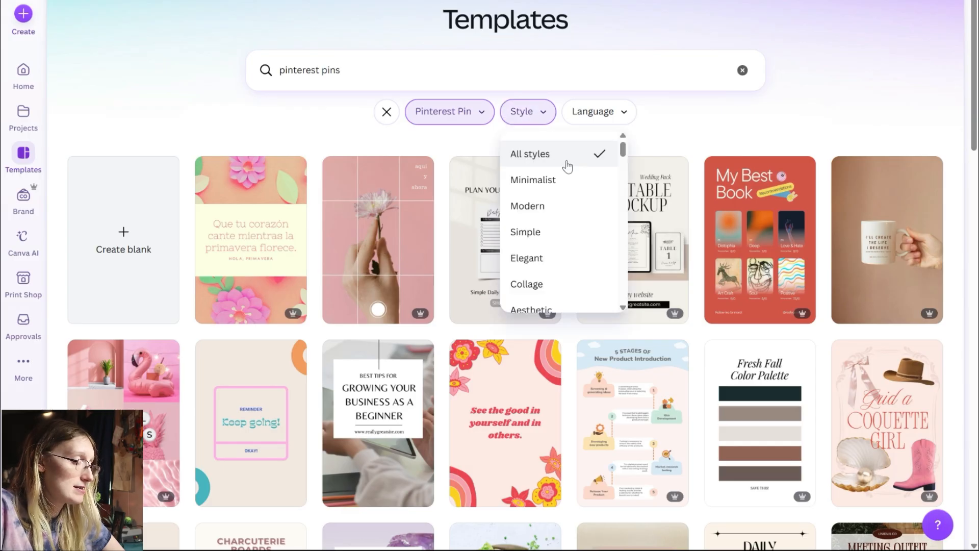
{"action": "scroll", "coordinate": [566, 165], "scroll_direction": "down", "scroll_amount": 5}
{"action": "scroll", "coordinate": [570, 171], "scroll_direction": "down", "scroll_amount": 10}
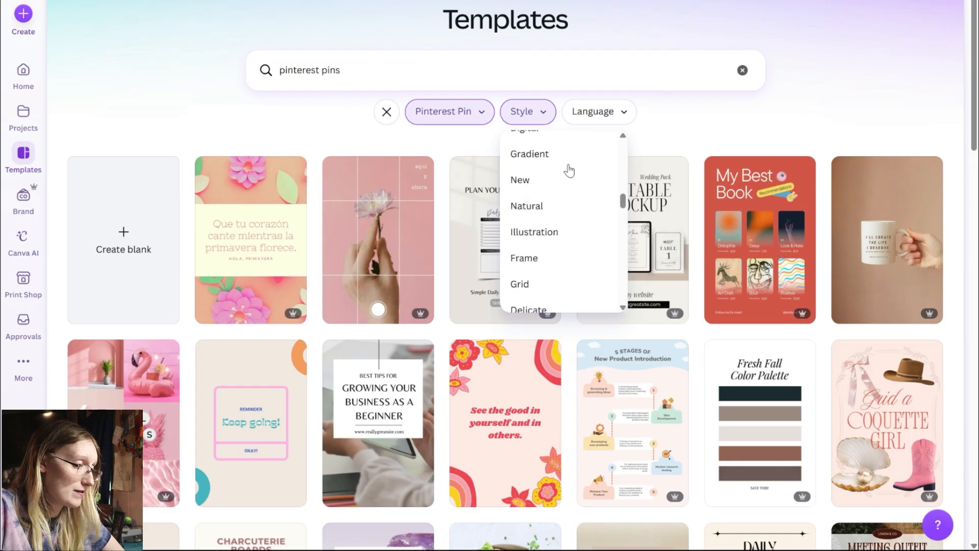
{"action": "scroll", "coordinate": [569, 169], "scroll_direction": "down", "scroll_amount": 6}
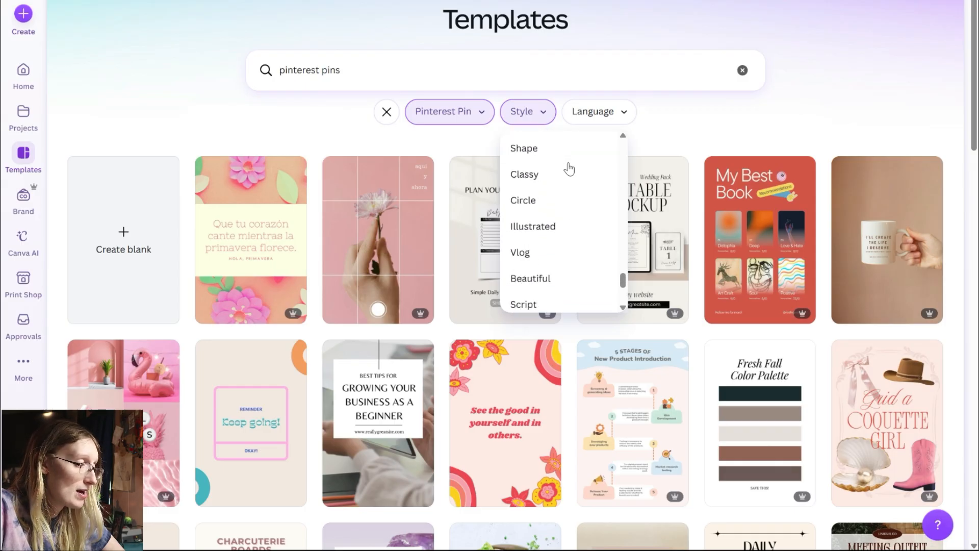
{"action": "scroll", "coordinate": [570, 168], "scroll_direction": "up", "scroll_amount": 20}
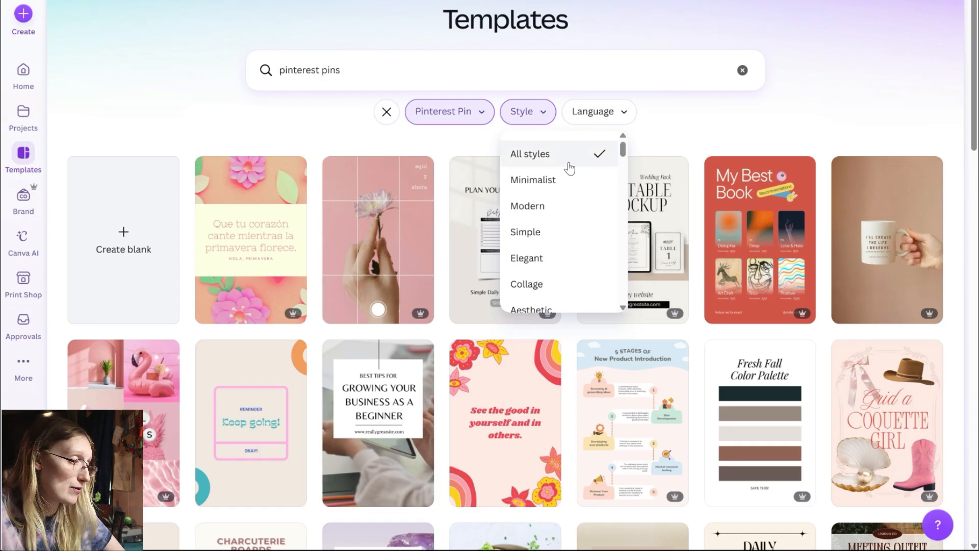
{"action": "left_click", "coordinate": [534, 179]}
Step: Change the style filter of the template results to Professional
{"action": "left_click", "coordinate": [542, 120]}
{"action": "scroll", "coordinate": [582, 186], "scroll_direction": "down", "scroll_amount": 3}
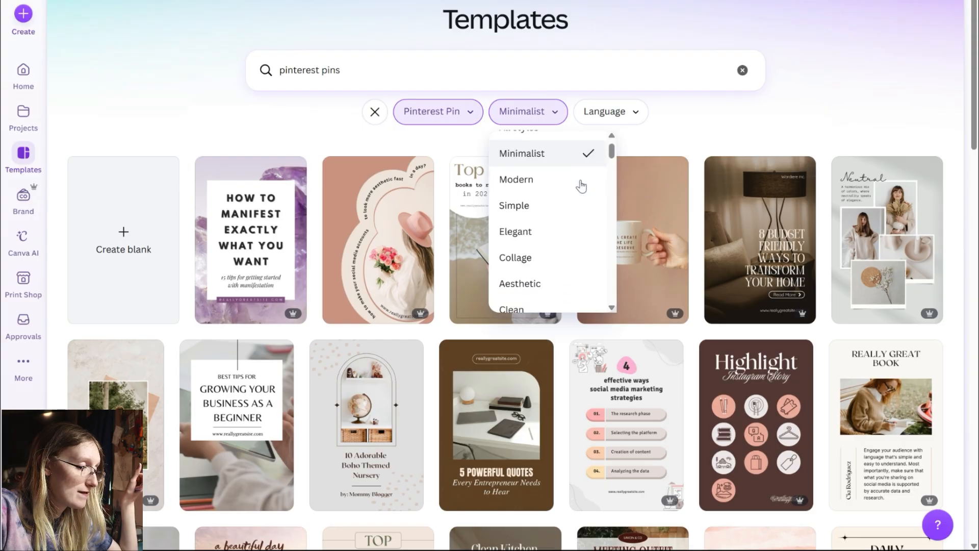
{"action": "scroll", "coordinate": [581, 186], "scroll_direction": "down", "scroll_amount": 2}
{"action": "left_click", "coordinate": [547, 184]}
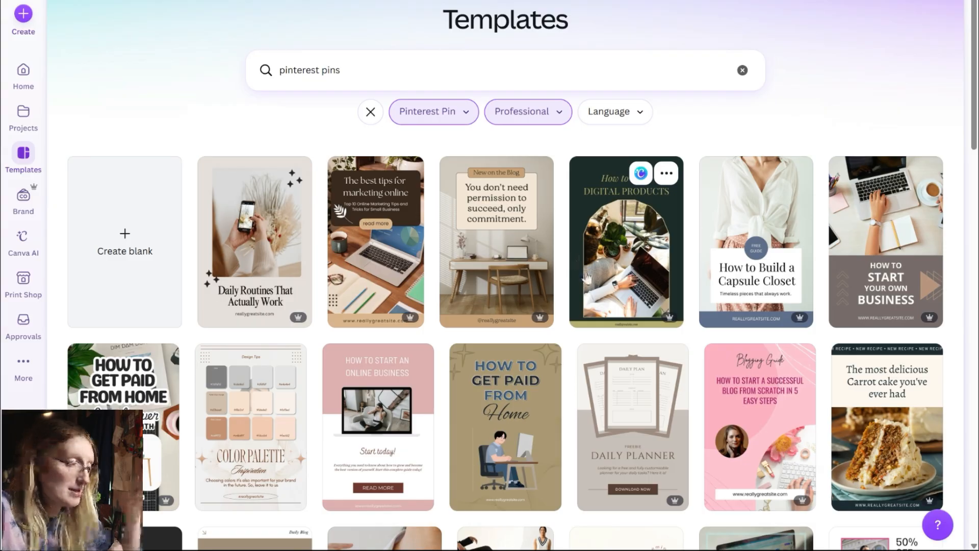
Step: Browse the Professional-style Pinterest pin templates for usable blog and business designs
{"action": "scroll", "coordinate": [576, 270], "scroll_direction": "down", "scroll_amount": 8}
{"action": "scroll", "coordinate": [578, 289], "scroll_direction": "down", "scroll_amount": 15}
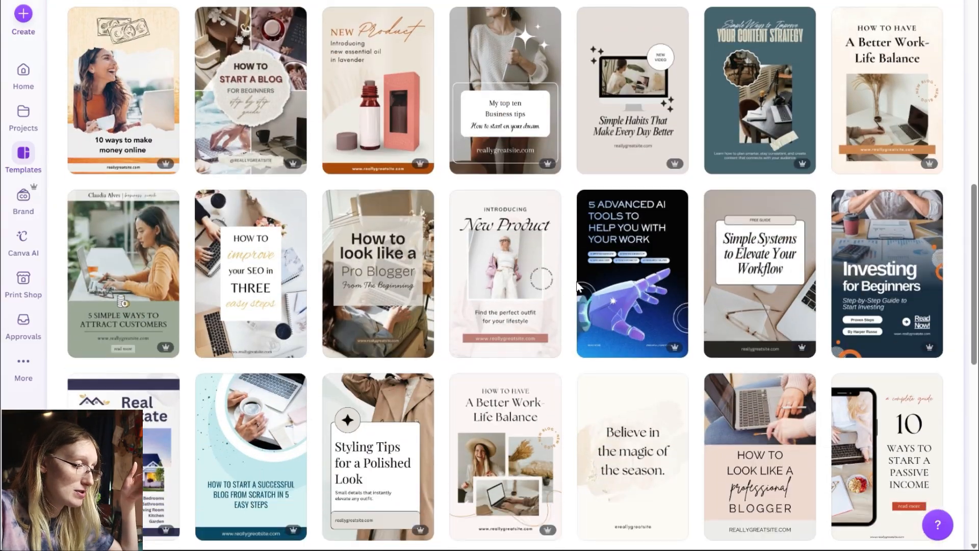
{"action": "scroll", "coordinate": [534, 304], "scroll_direction": "down", "scroll_amount": 8}
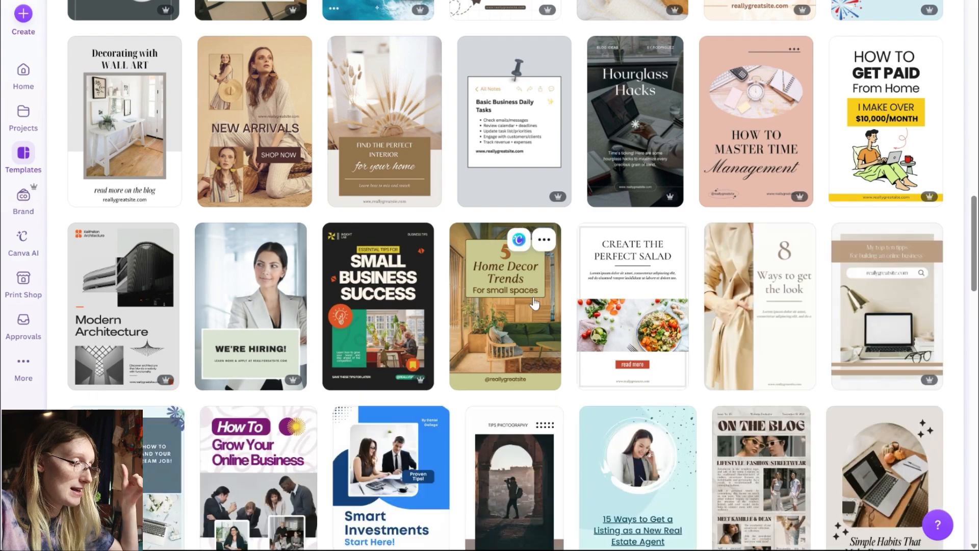
{"action": "scroll", "coordinate": [527, 308], "scroll_direction": "down", "scroll_amount": 6}
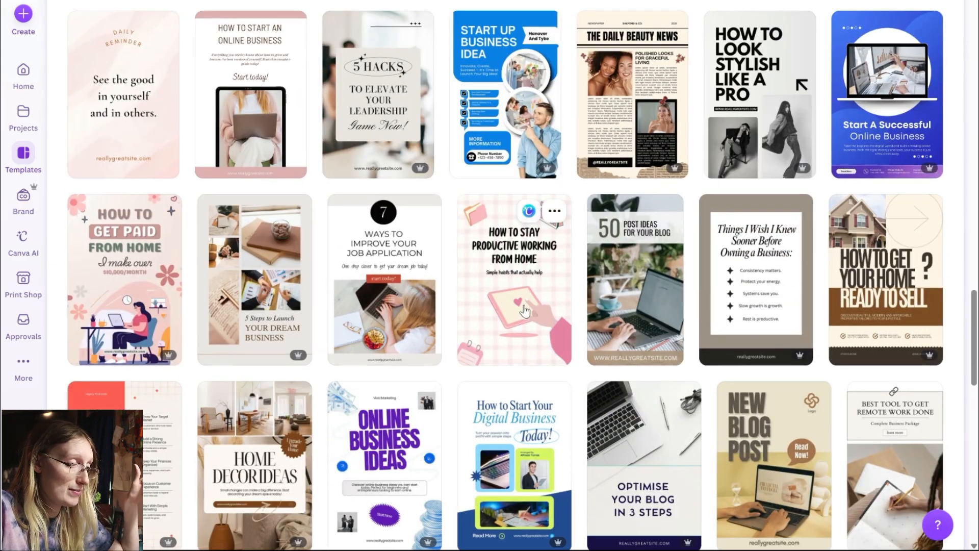
{"action": "scroll", "coordinate": [524, 310], "scroll_direction": "down", "scroll_amount": 4}
{"action": "scroll", "coordinate": [525, 309], "scroll_direction": "up", "scroll_amount": 15}
{"action": "scroll", "coordinate": [523, 305], "scroll_direction": "up", "scroll_amount": 10}
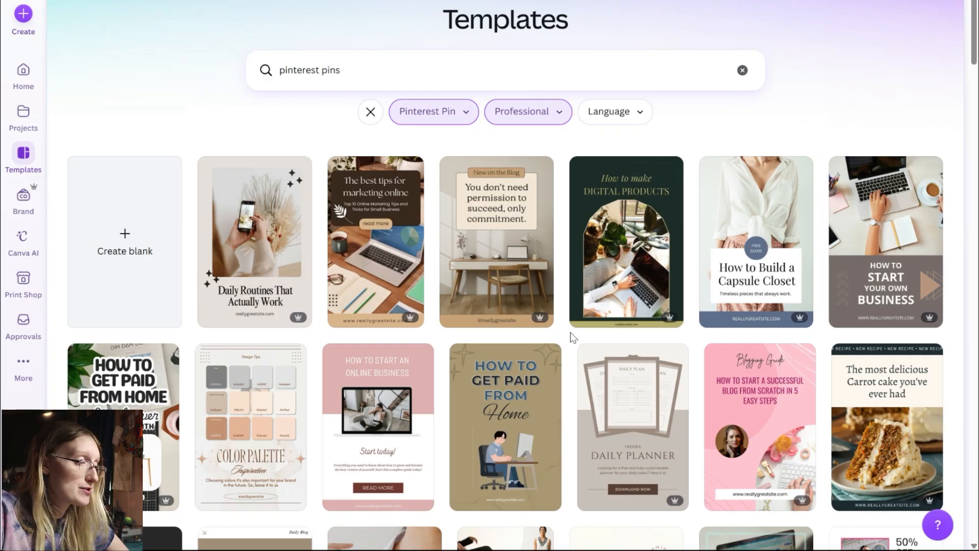
Step: Preview the Color Palette Inspiration template and the beige Daily Planner freebie template
{"action": "mouse_move", "coordinate": [488, 351]}
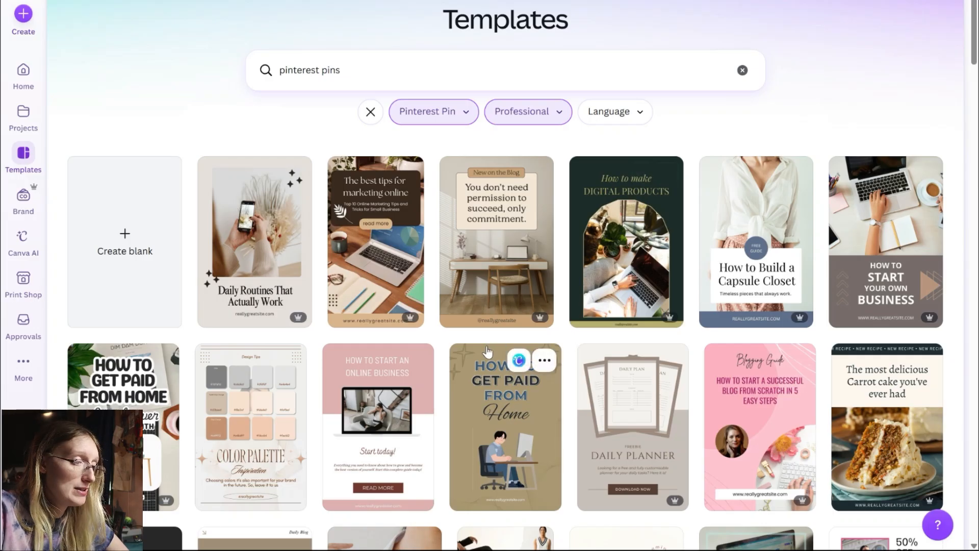
{"action": "left_click", "coordinate": [287, 413]}
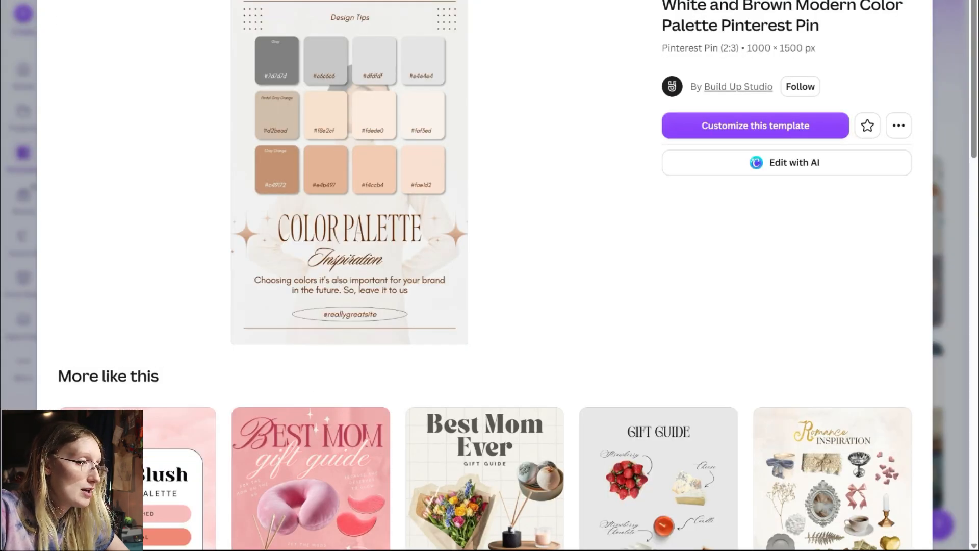
{"action": "key", "text": "Escape"}
{"action": "scroll", "coordinate": [691, 181], "scroll_direction": "down", "scroll_amount": 5}
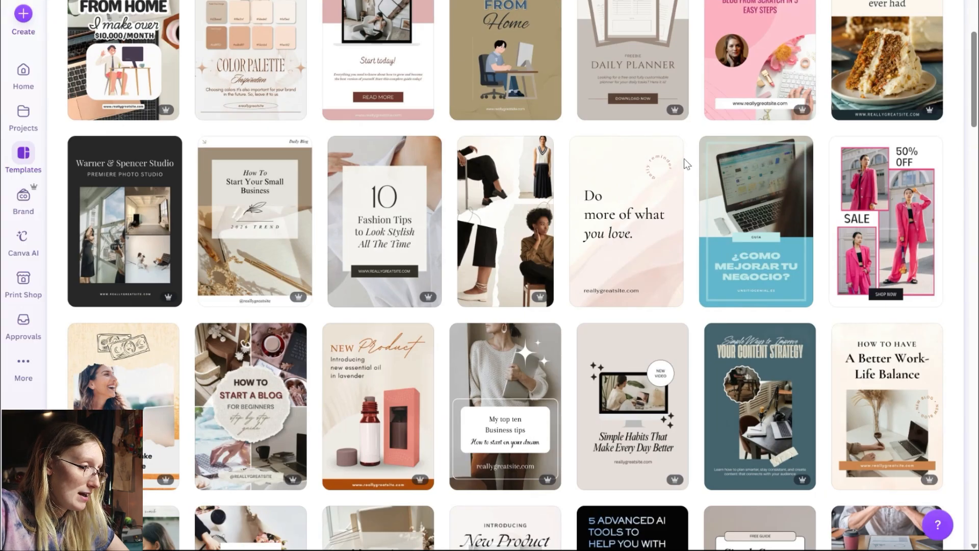
{"action": "left_click", "coordinate": [658, 85]}
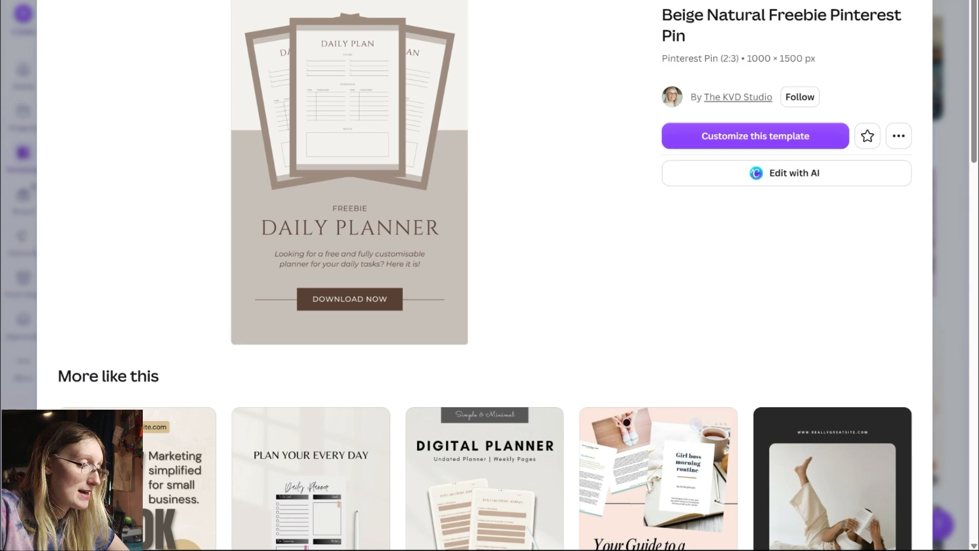
Step: Switch to Pinterest and examine the "start a blog" pins for comparison with the Canva templates
{"action": "key", "text": "ctrl+Tab"}
{"action": "scroll", "coordinate": [495, 380], "scroll_direction": "down", "scroll_amount": 8}
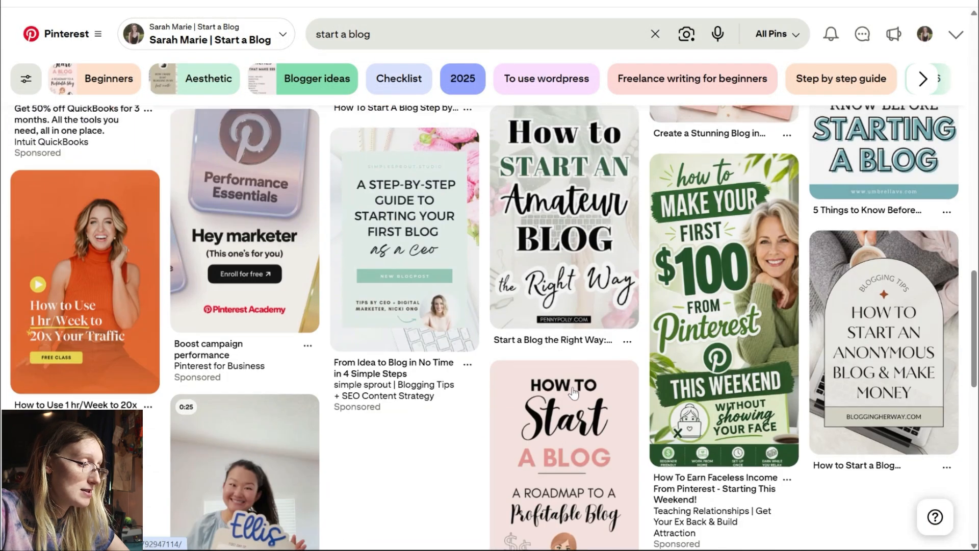
{"action": "scroll", "coordinate": [683, 341], "scroll_direction": "up", "scroll_amount": 6}
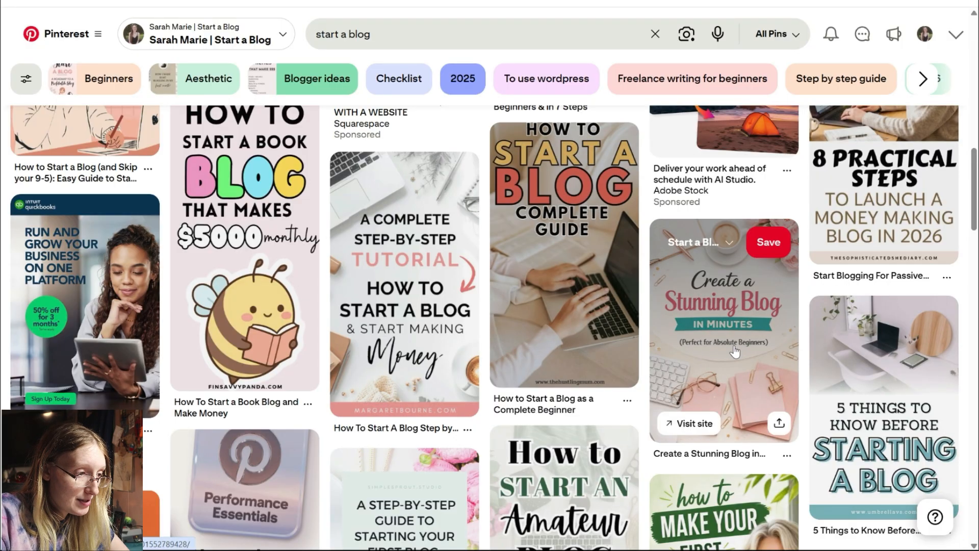
Step: Look further through the "start a blog" pins on Pinterest for layout and text styles
{"action": "scroll", "coordinate": [735, 351], "scroll_direction": "down", "scroll_amount": 15}
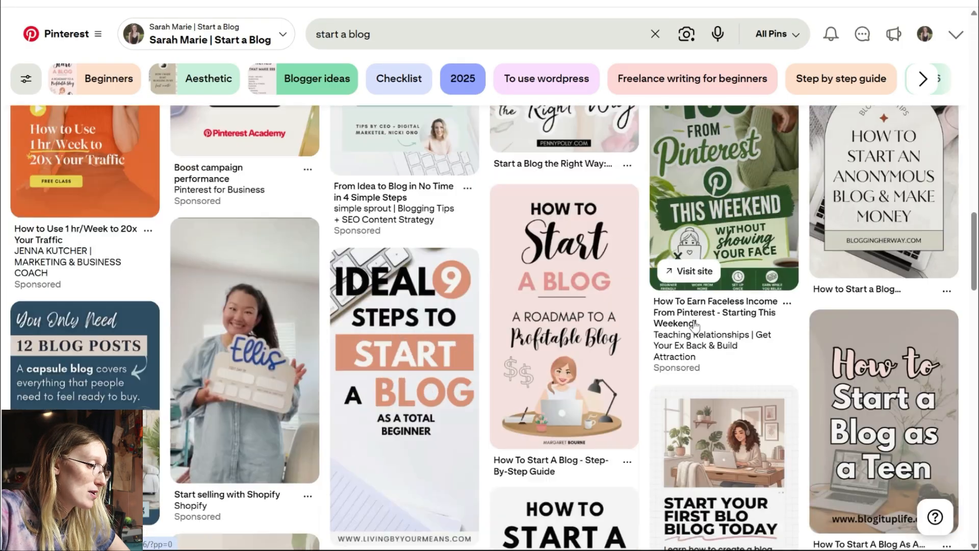
{"action": "scroll", "coordinate": [684, 305], "scroll_direction": "down", "scroll_amount": 4}
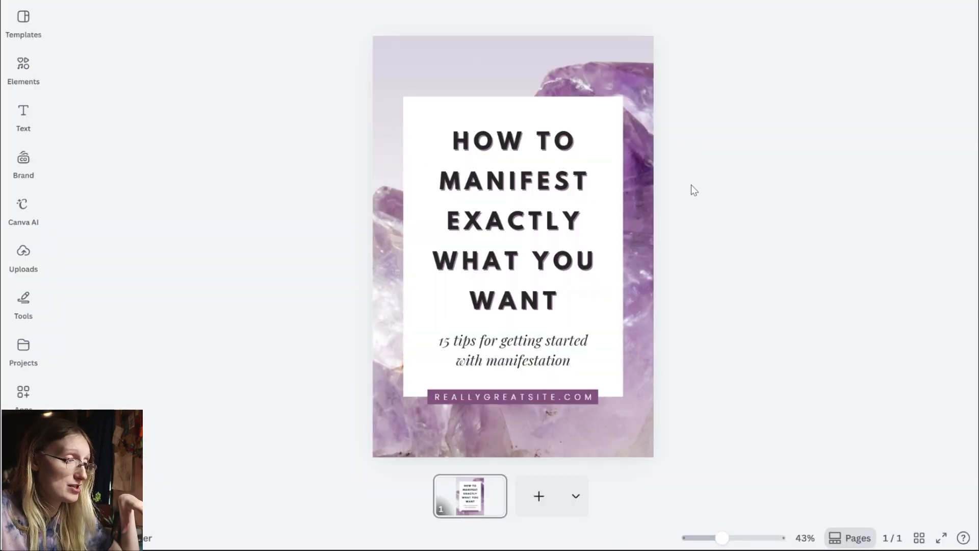
Step: Delete the purple crystal background photo and put a full-page single-image grid behind the headline box
{"action": "left_click", "coordinate": [638, 82]}
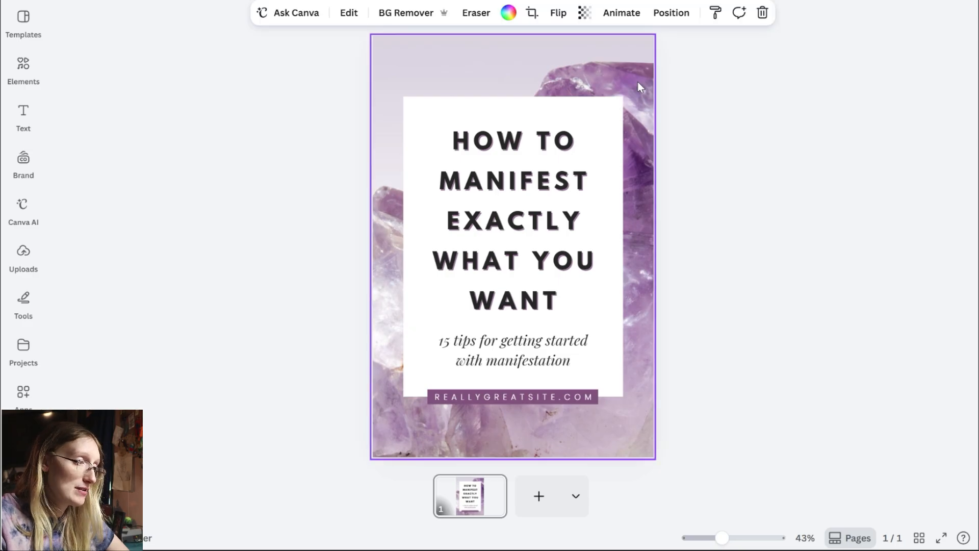
{"action": "key", "text": "Delete"}
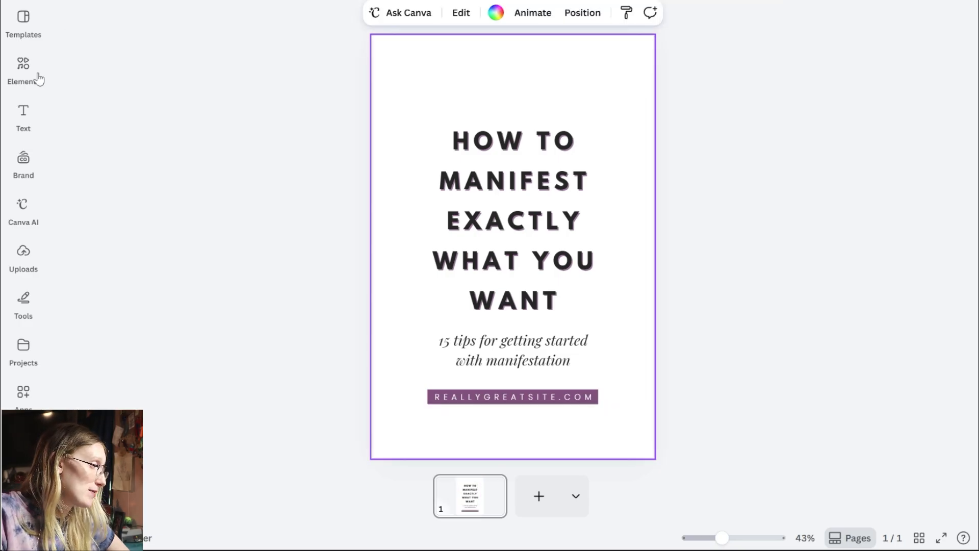
{"action": "left_click", "coordinate": [23, 66]}
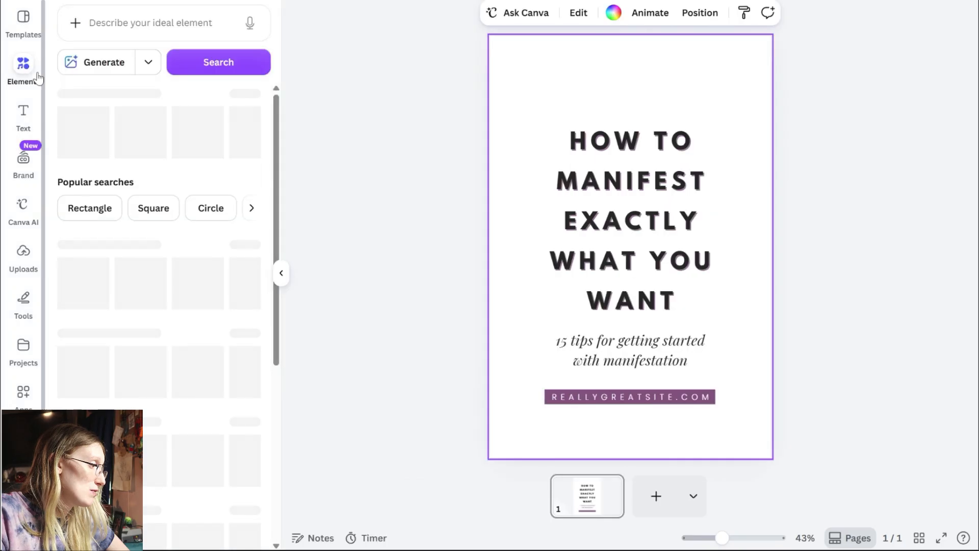
{"action": "left_click_drag", "start_coordinate": [276, 153], "coordinate": [276, 266]}
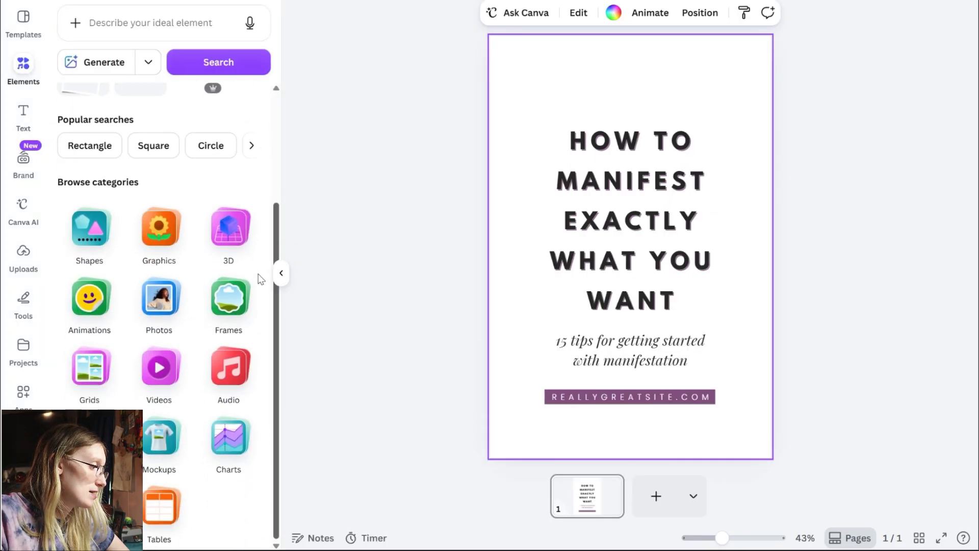
{"action": "left_click", "coordinate": [90, 380]}
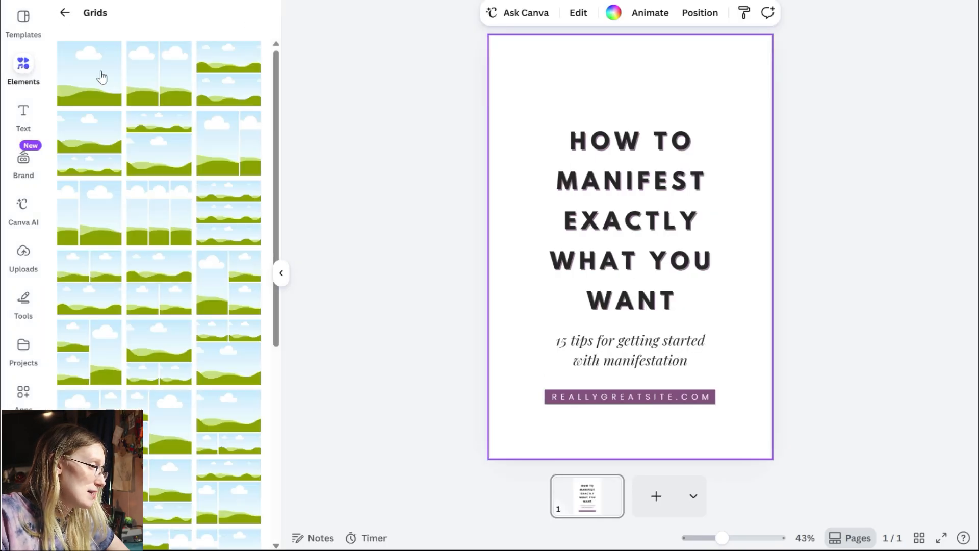
{"action": "left_click", "coordinate": [101, 77]}
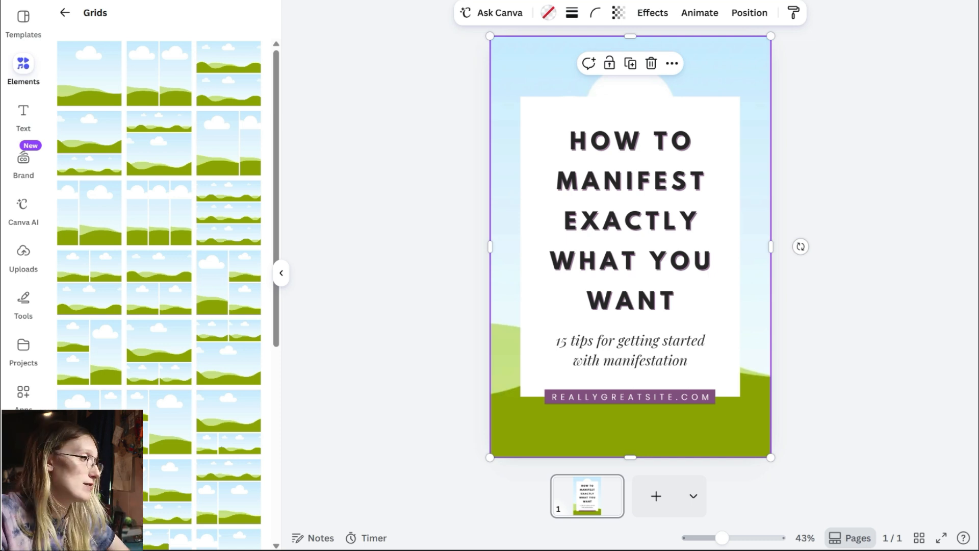
Step: Search the element photos for spaghetti and fill the background grid with the spaghetti photo that has blurred orange lights
{"action": "left_click", "coordinate": [64, 17]}
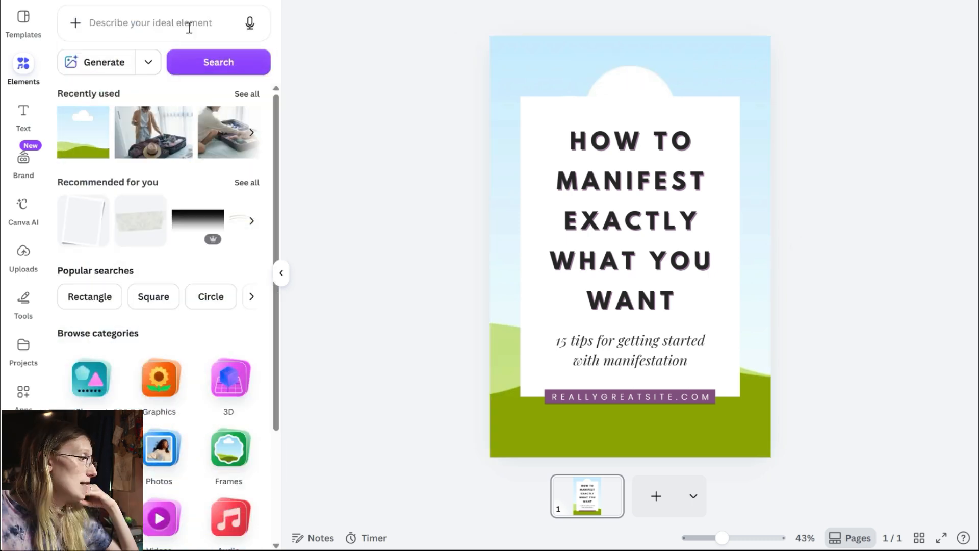
{"action": "left_click", "coordinate": [137, 28]}
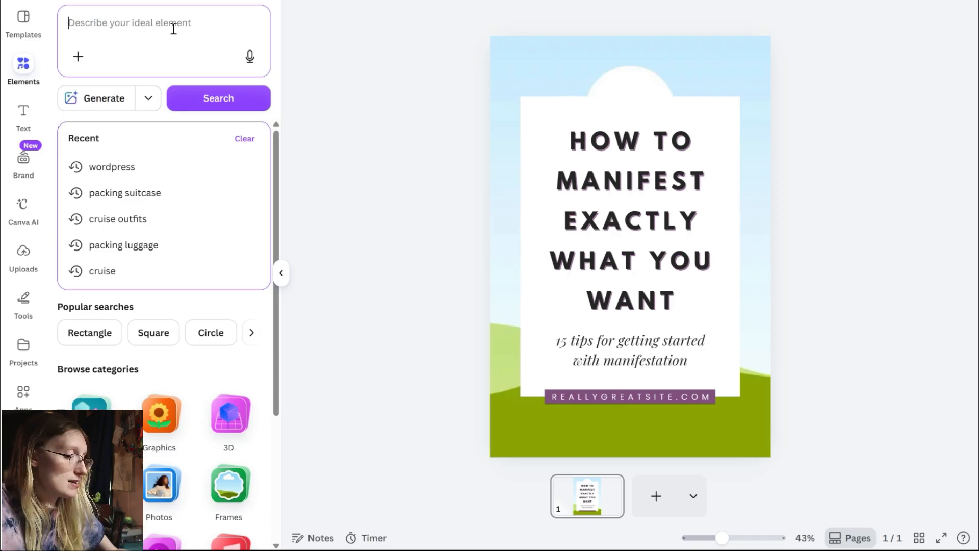
{"action": "type", "text": "spaghetti"}
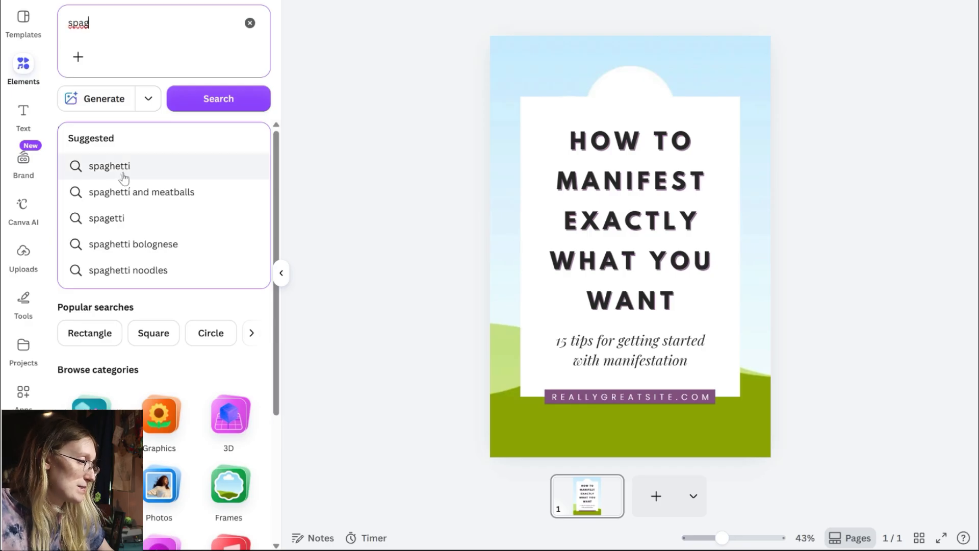
{"action": "left_click", "coordinate": [123, 171]}
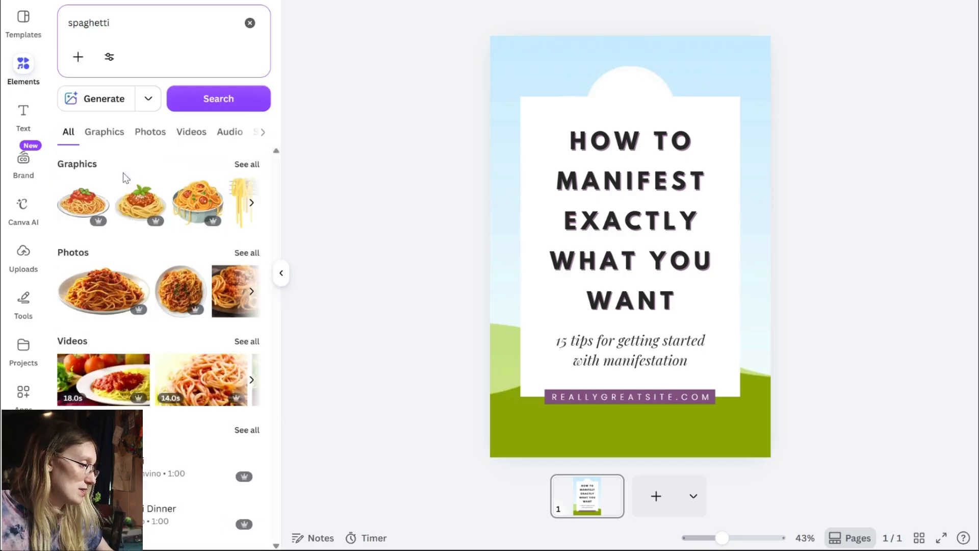
{"action": "left_click", "coordinate": [244, 253]}
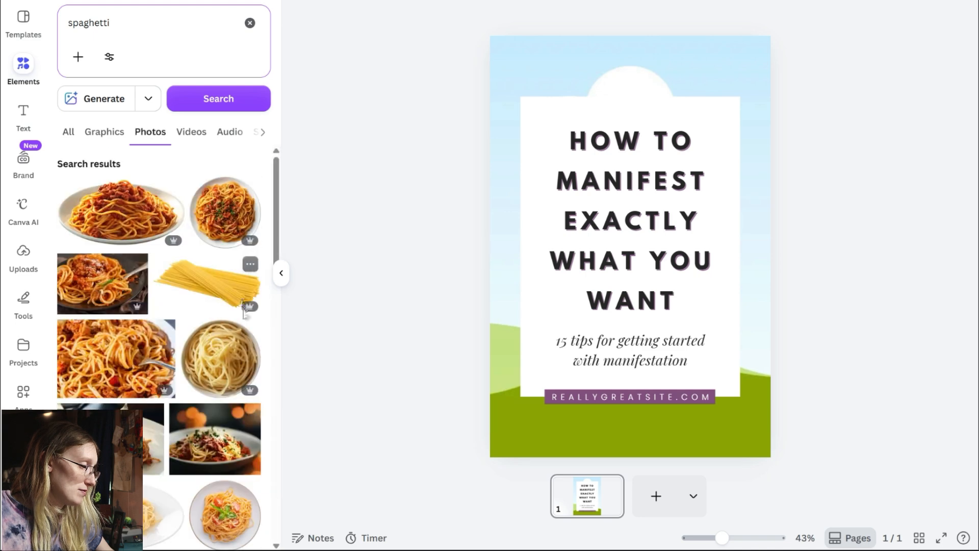
{"action": "left_click", "coordinate": [232, 437]}
{"action": "left_click_drag", "start_coordinate": [585, 238], "coordinate": [583, 66]}
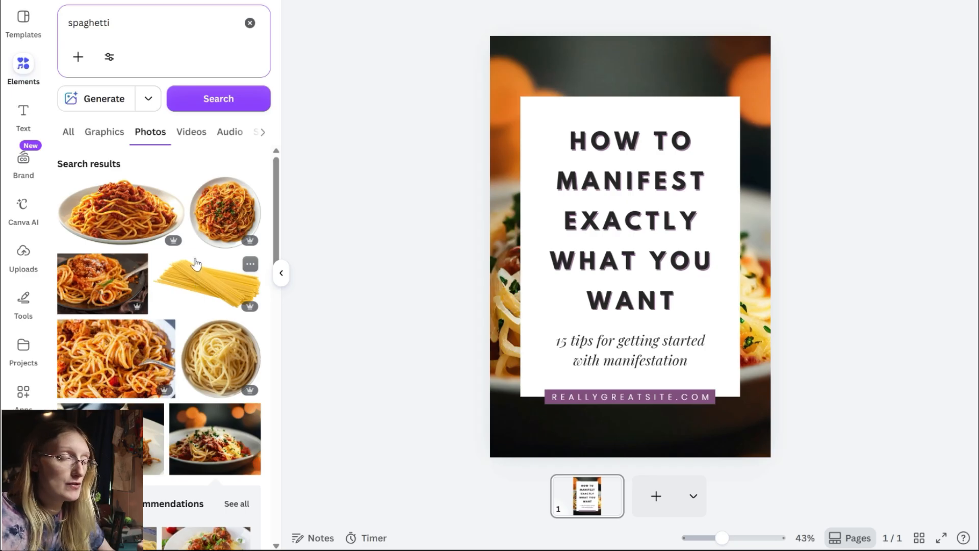
Step: Filter the spaghetti photo results by price to show only free images
{"action": "mouse_move", "coordinate": [174, 242]}
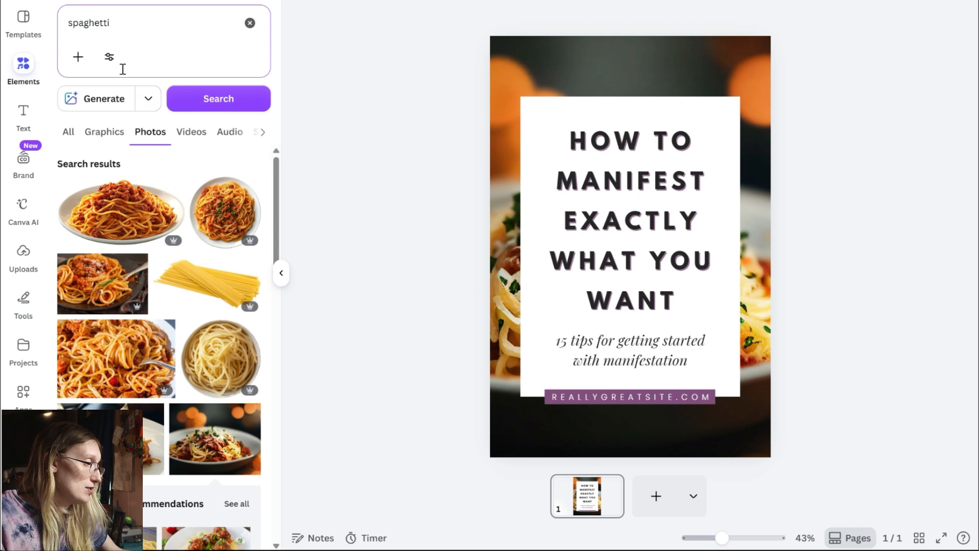
{"action": "left_click", "coordinate": [110, 57]}
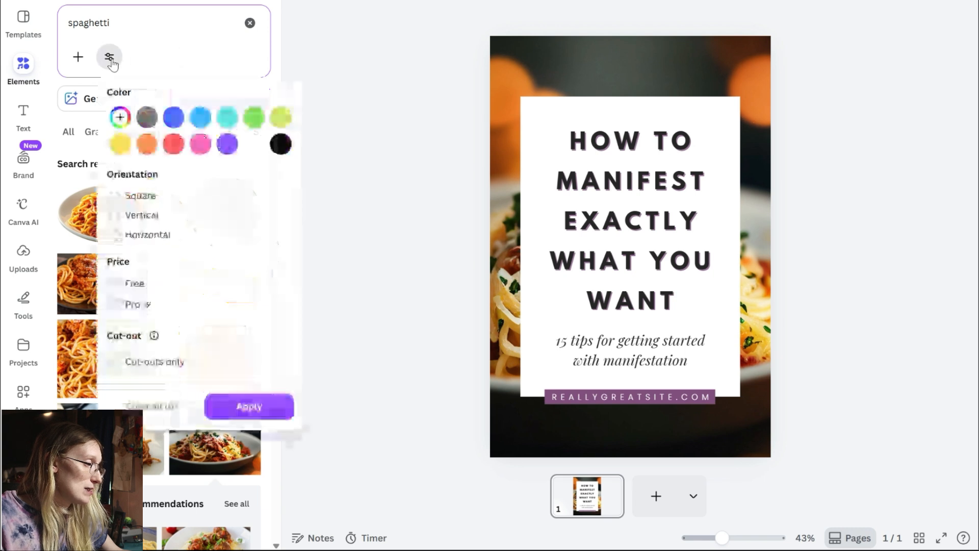
{"action": "left_click", "coordinate": [133, 288]}
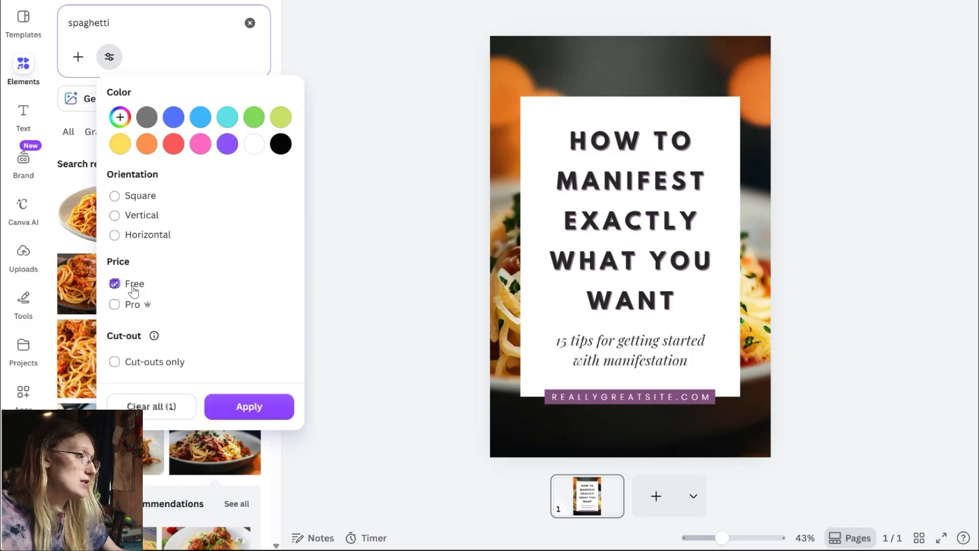
{"action": "left_click", "coordinate": [234, 401]}
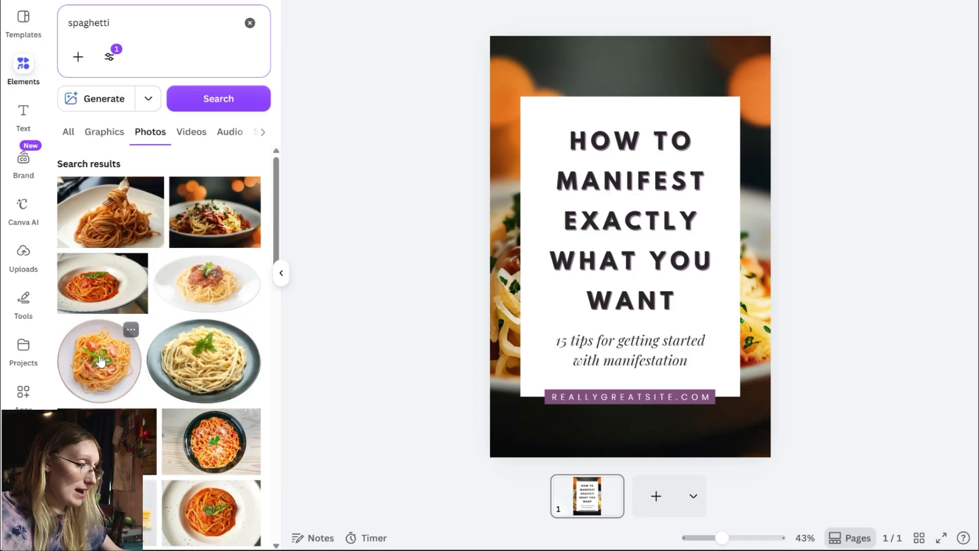
Step: Change the price filter of the spaghetti photos from Free to Pro
{"action": "left_click", "coordinate": [109, 57]}
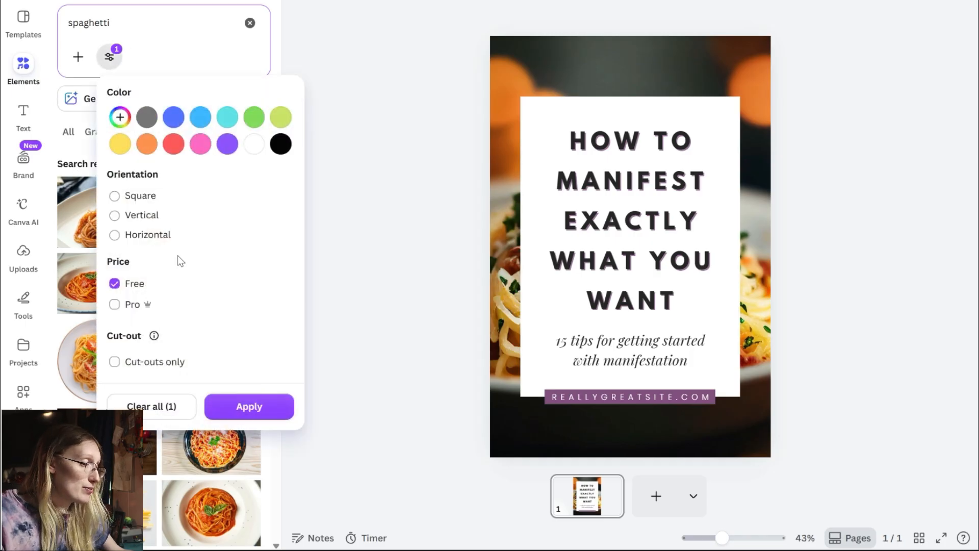
{"action": "left_click", "coordinate": [115, 304]}
{"action": "left_click", "coordinate": [115, 284]}
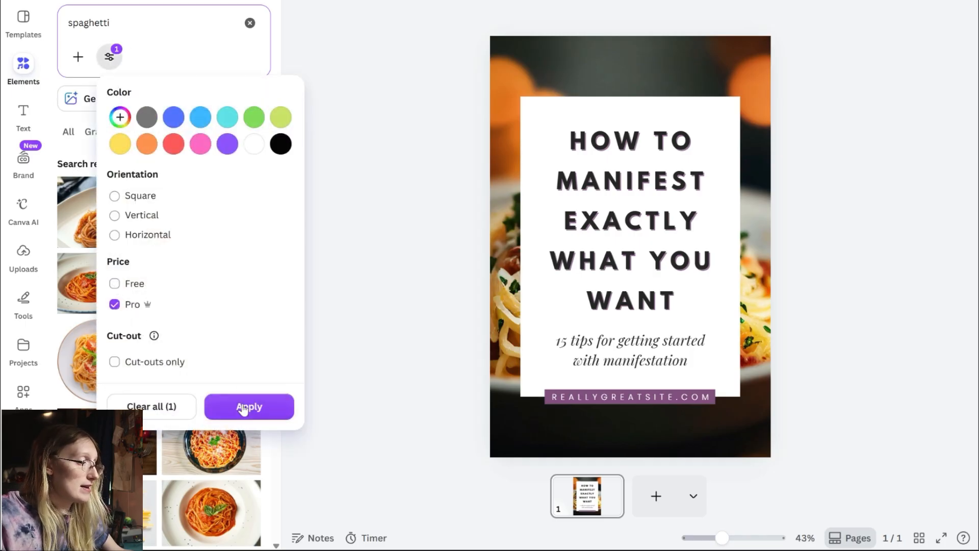
{"action": "left_click", "coordinate": [239, 407]}
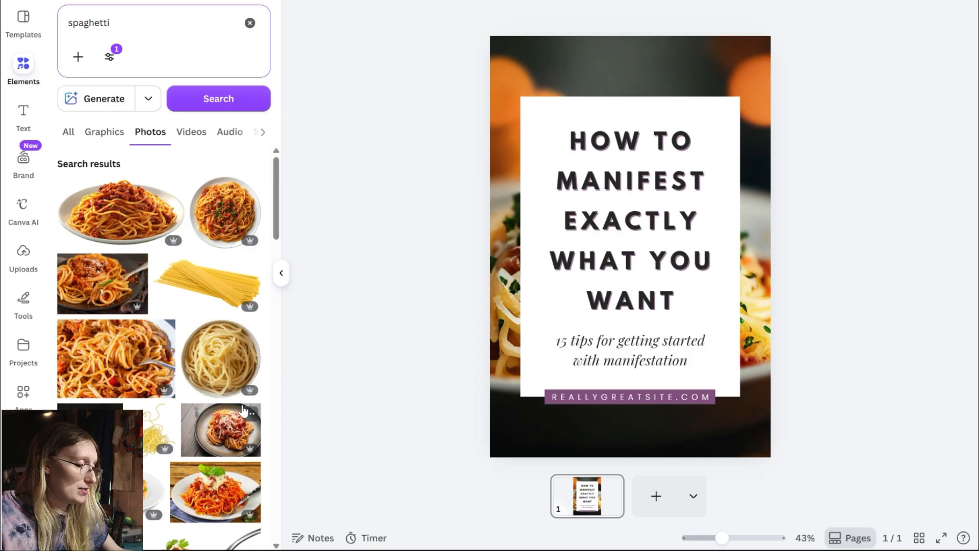
Step: Remove the Pro price filter from the spaghetti photo results
{"action": "left_click", "coordinate": [109, 57]}
{"action": "left_click", "coordinate": [114, 304]}
{"action": "left_click", "coordinate": [244, 406]}
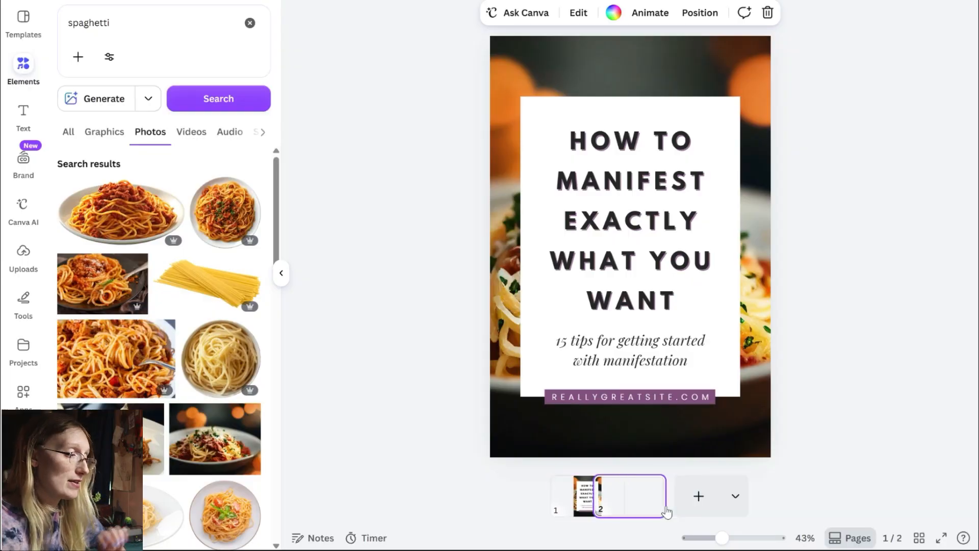
Step: Add a blank second page and copy the headline and its white box onto it from page 1
{"action": "left_click", "coordinate": [664, 507]}
{"action": "left_click", "coordinate": [571, 503]}
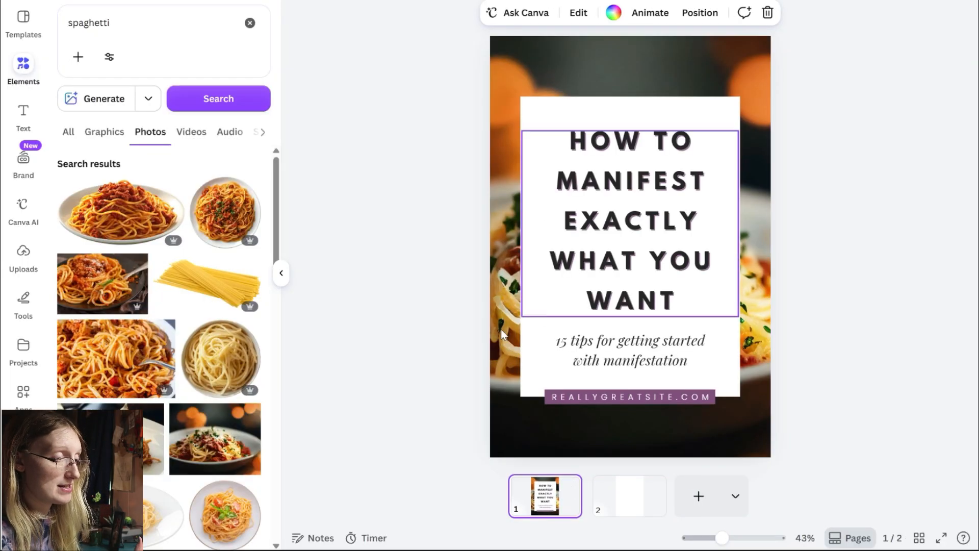
{"action": "left_click", "coordinate": [694, 135]}
{"action": "left_click_drag", "start_coordinate": [832, 319], "coordinate": [593, 150]}
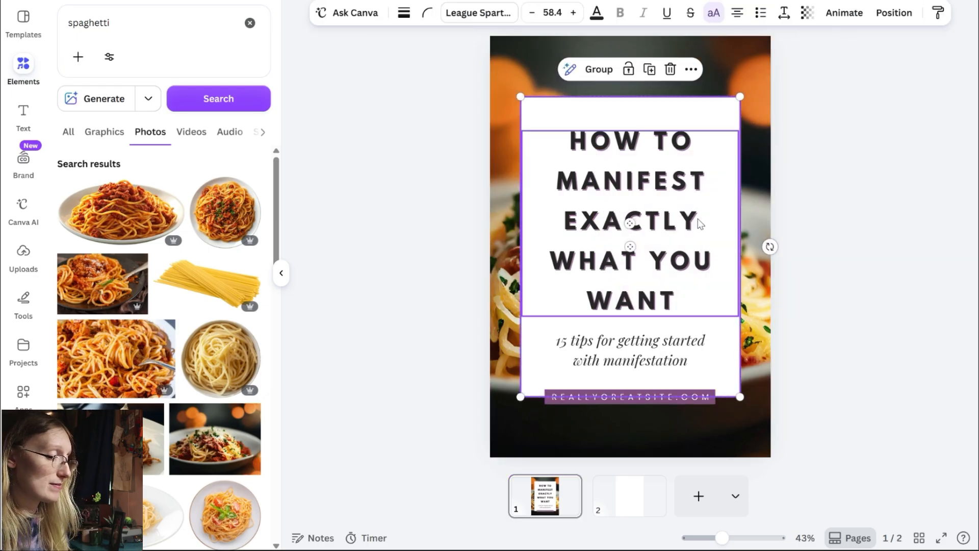
{"action": "left_click", "coordinate": [623, 505]}
{"action": "key", "text": "ctrl+v"}
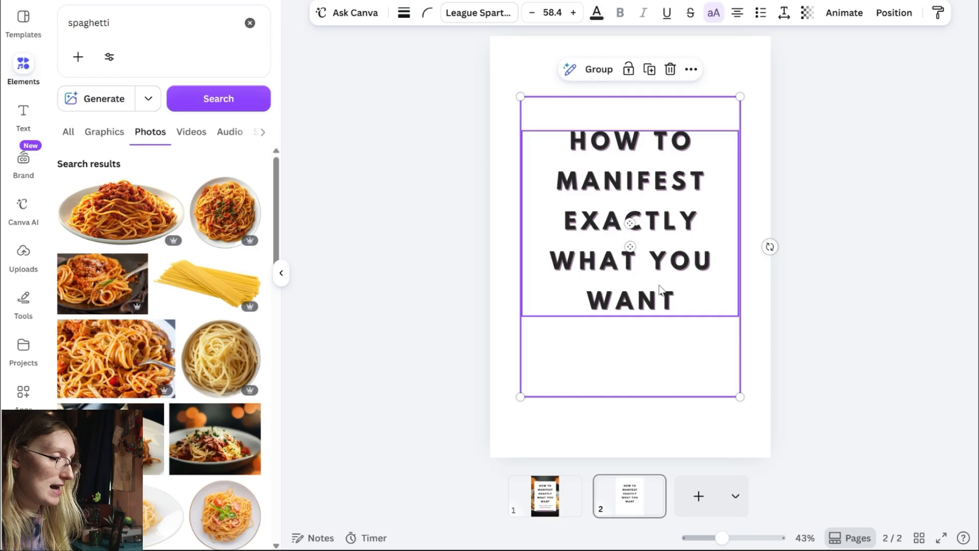
Step: Move the copied headline and box up to the top of page 2 and widen the headline to the full page width
{"action": "left_click_drag", "start_coordinate": [632, 219], "coordinate": [629, 201]}
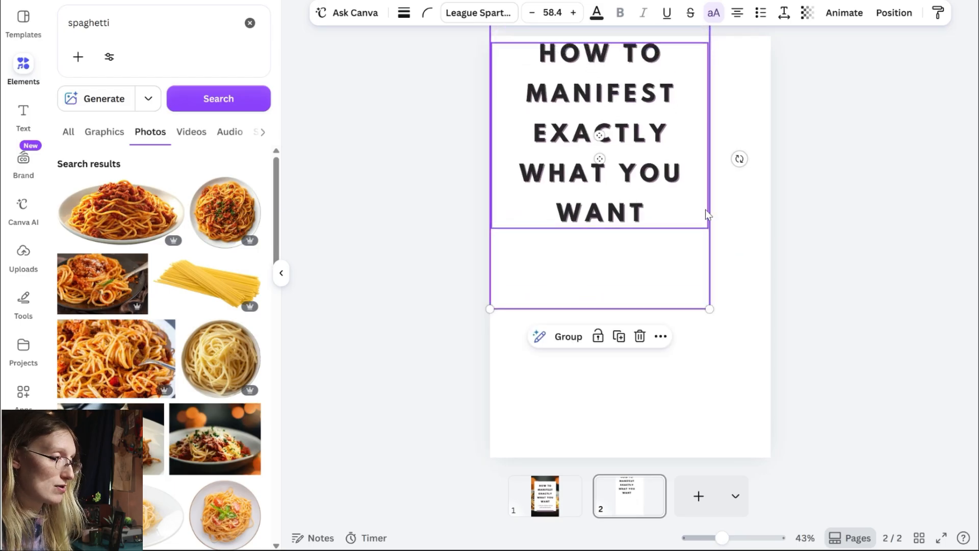
{"action": "left_click", "coordinate": [704, 143]}
{"action": "left_click_drag", "start_coordinate": [707, 133], "coordinate": [770, 116]}
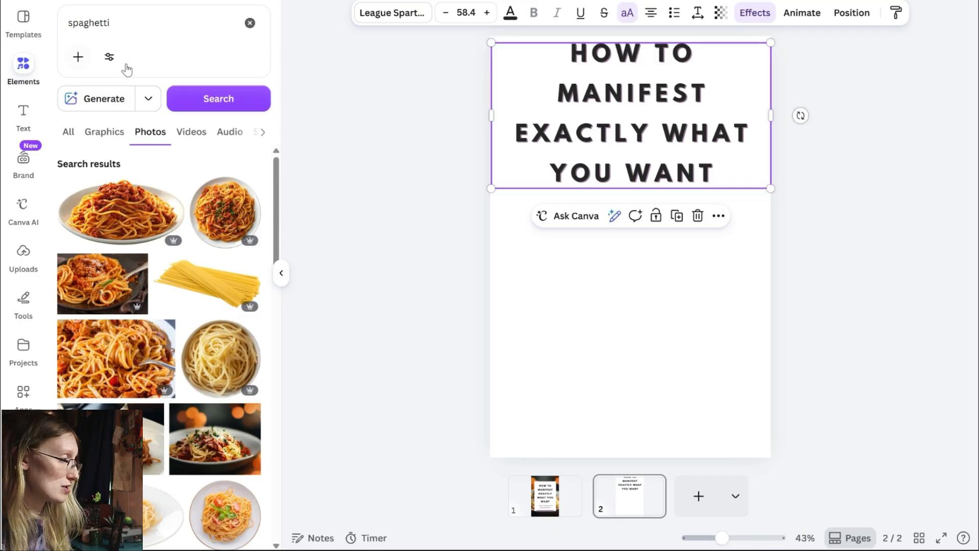
Step: Add a single-image grid filling page 2 below the headline, and shrink the white box into the page's upper-left corner
{"action": "left_click", "coordinate": [250, 23]}
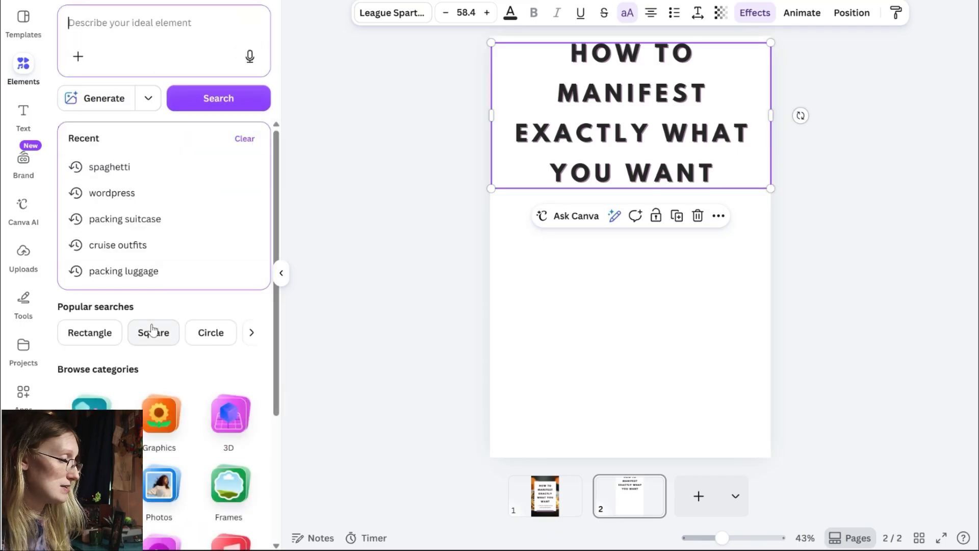
{"action": "left_click", "coordinate": [279, 354]}
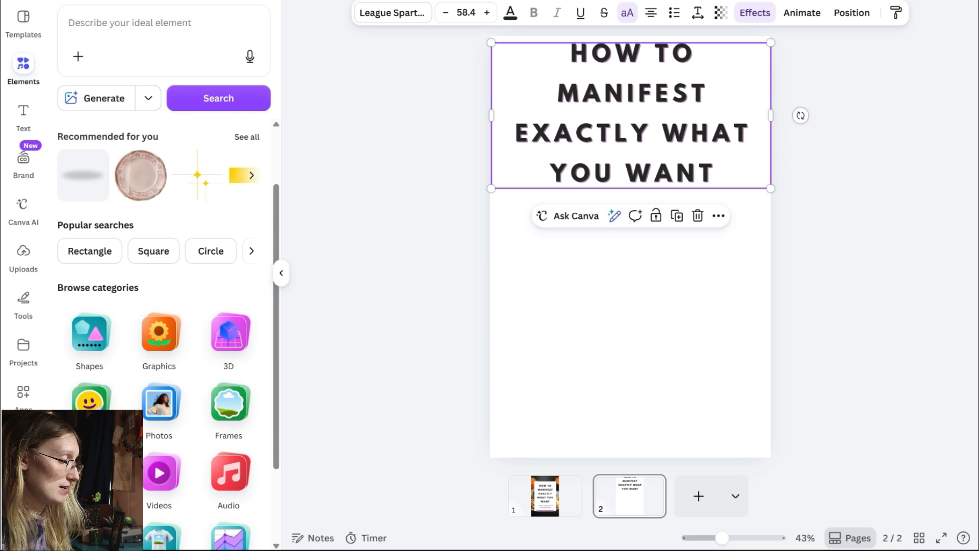
{"action": "left_click", "coordinate": [90, 481]}
{"action": "left_click", "coordinate": [82, 96]}
{"action": "left_click_drag", "start_coordinate": [630, 37], "coordinate": [648, 199]}
{"action": "left_click", "coordinate": [651, 238]}
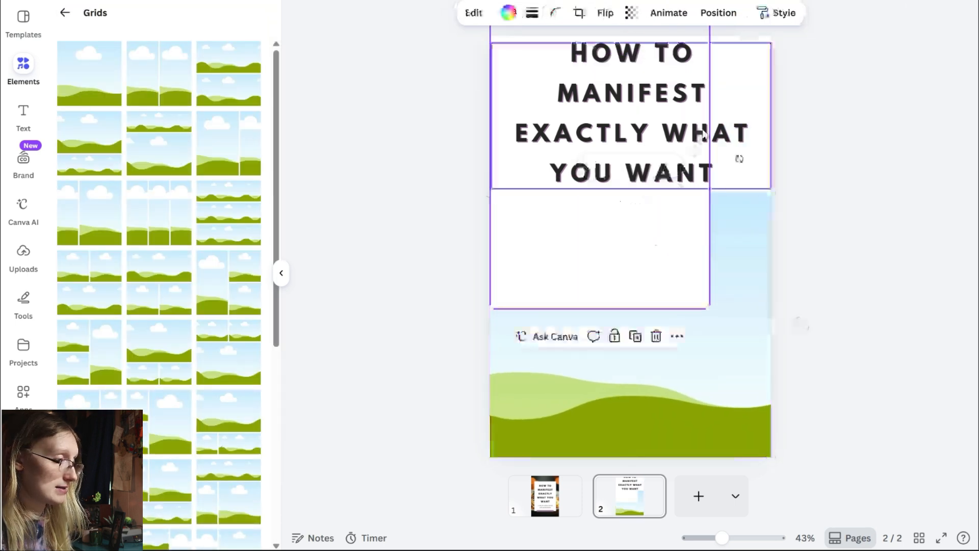
{"action": "left_click_drag", "start_coordinate": [705, 309], "coordinate": [467, 46]}
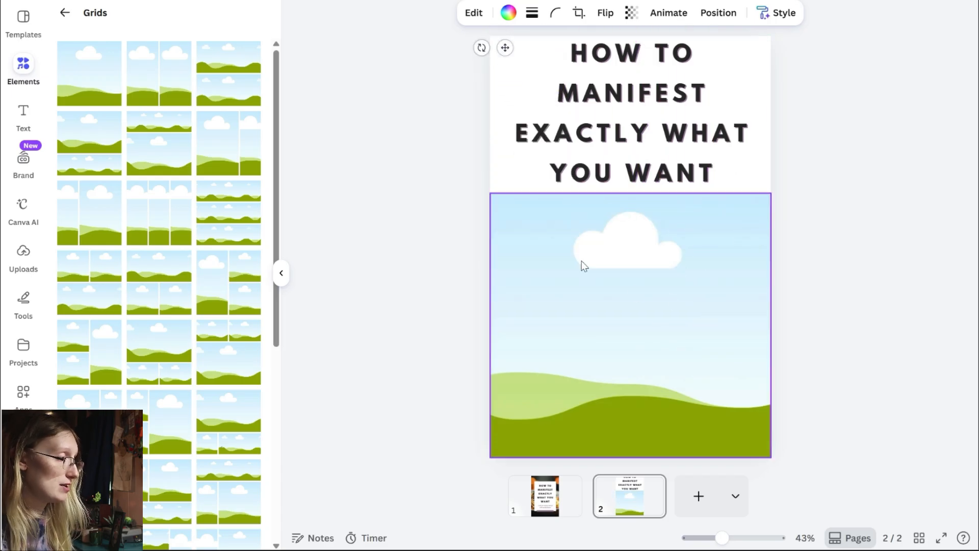
Step: Fill the grid on page 2 with the recently used spaghetti photo and go back to page 1
{"action": "left_click", "coordinate": [64, 14]}
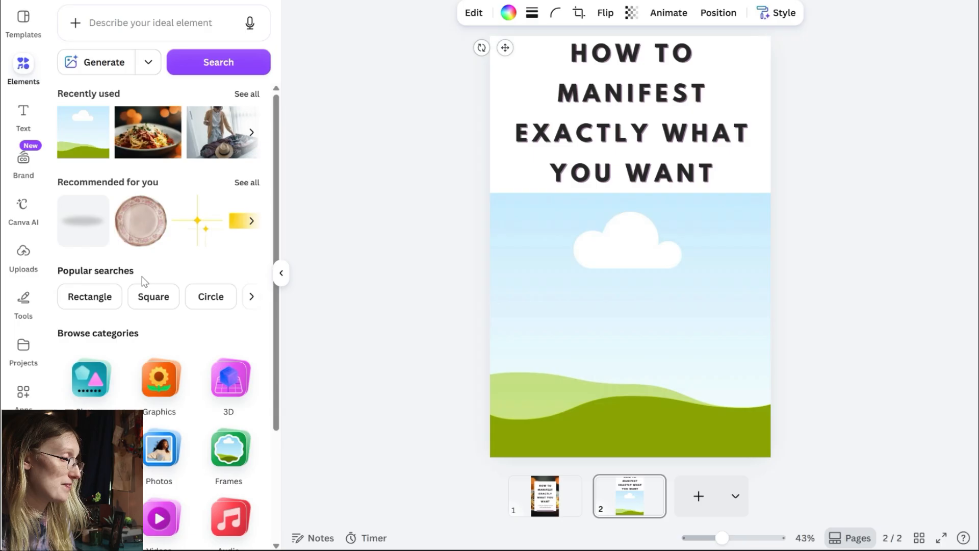
{"action": "left_click_drag", "start_coordinate": [148, 131], "coordinate": [632, 335]}
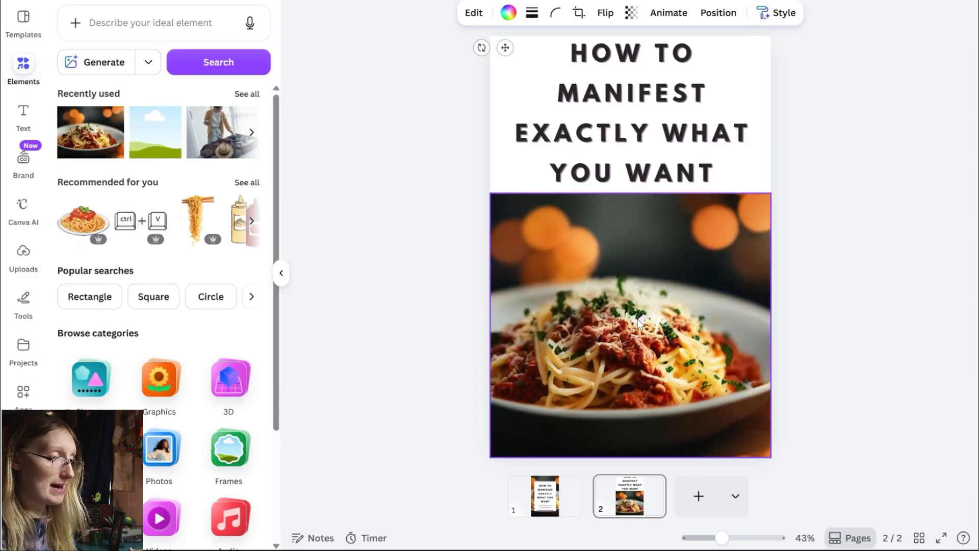
{"action": "left_click", "coordinate": [658, 112]}
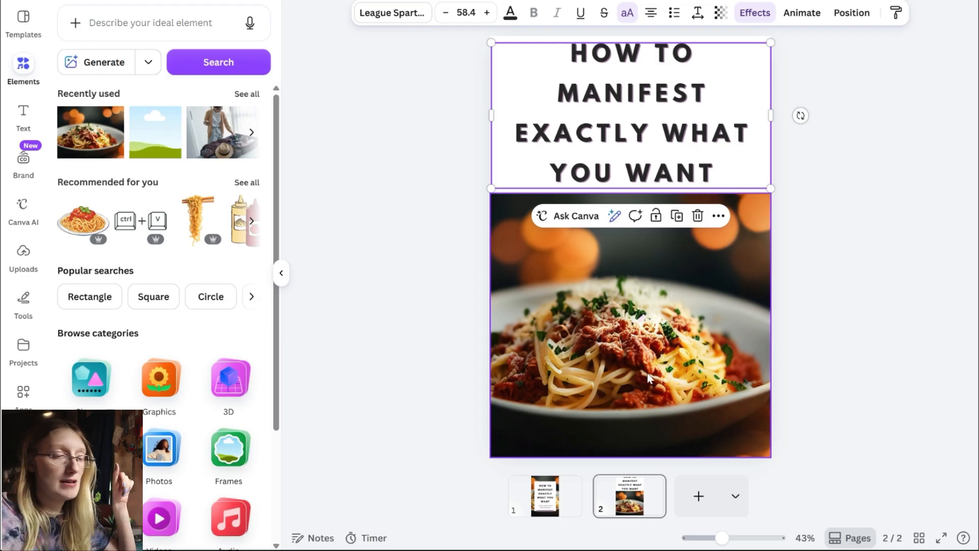
{"action": "left_click", "coordinate": [555, 501]}
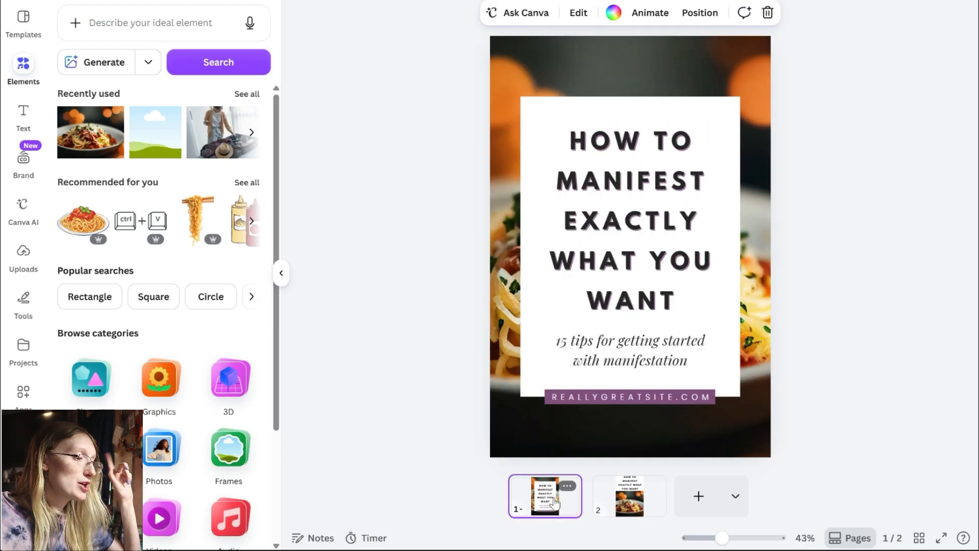
Step: Replace the placeholder website at the bottom of page 1's headline box with the blog's own web address
{"action": "double_click", "coordinate": [635, 397]}
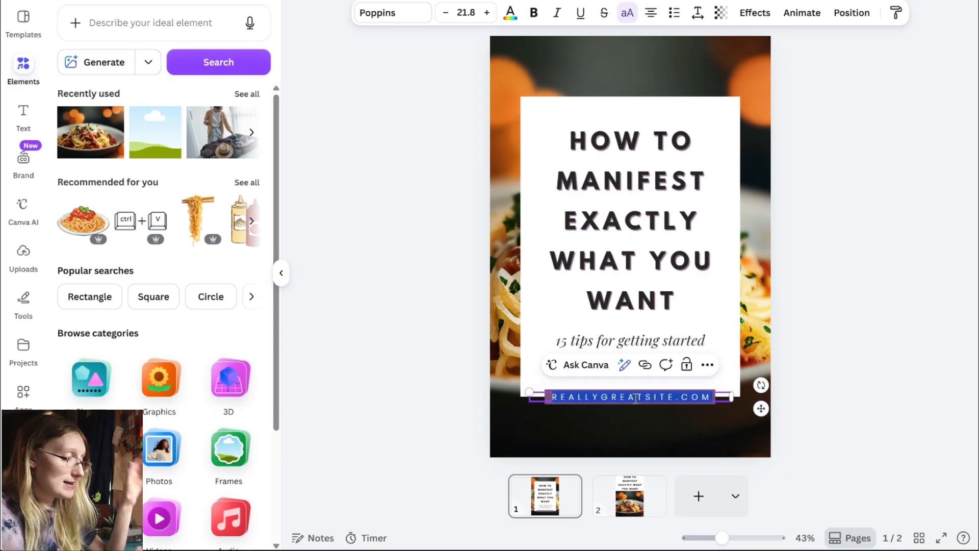
{"action": "type", "text": "SARAHMARIE.BLOG"}
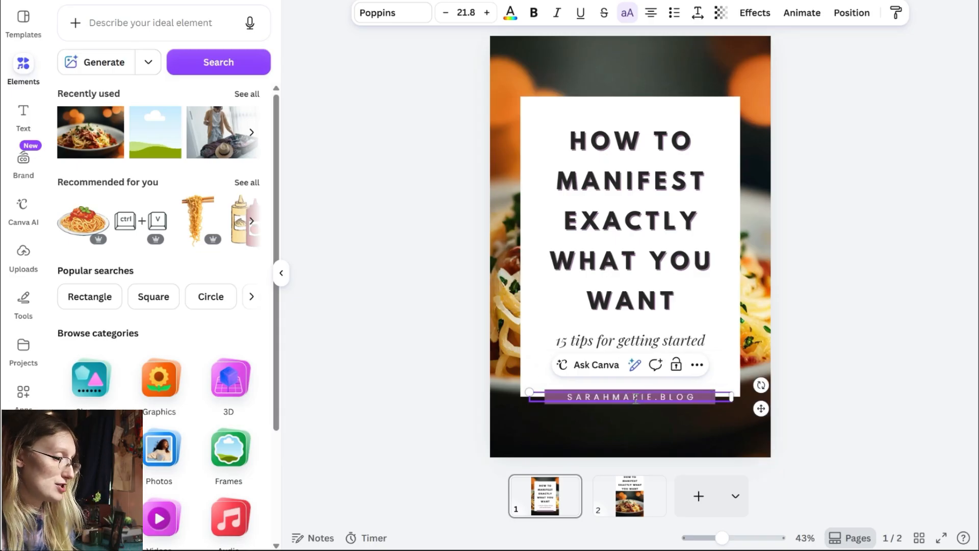
{"action": "left_click", "coordinate": [816, 410]}
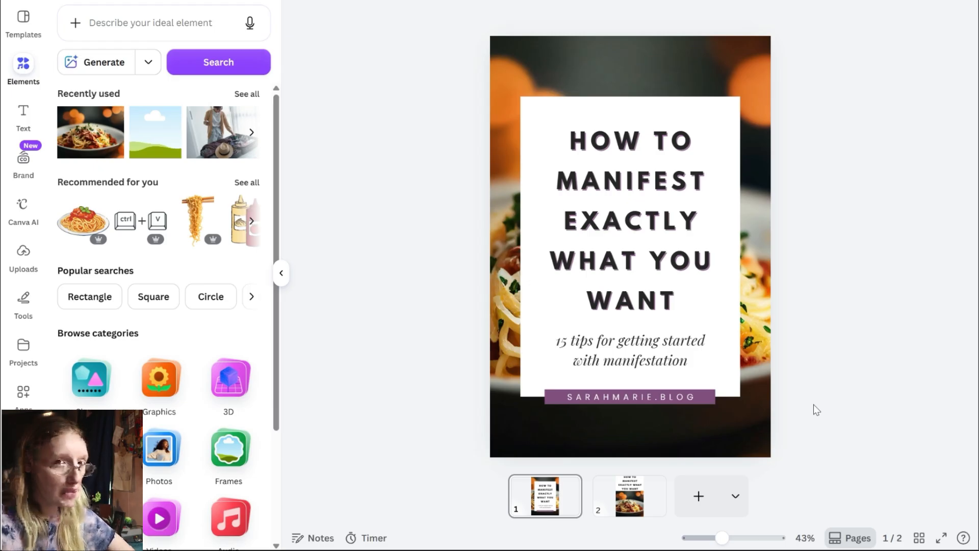
Step: Recolor the purple bar behind the web address with the pink brand color
{"action": "left_click", "coordinate": [662, 400]}
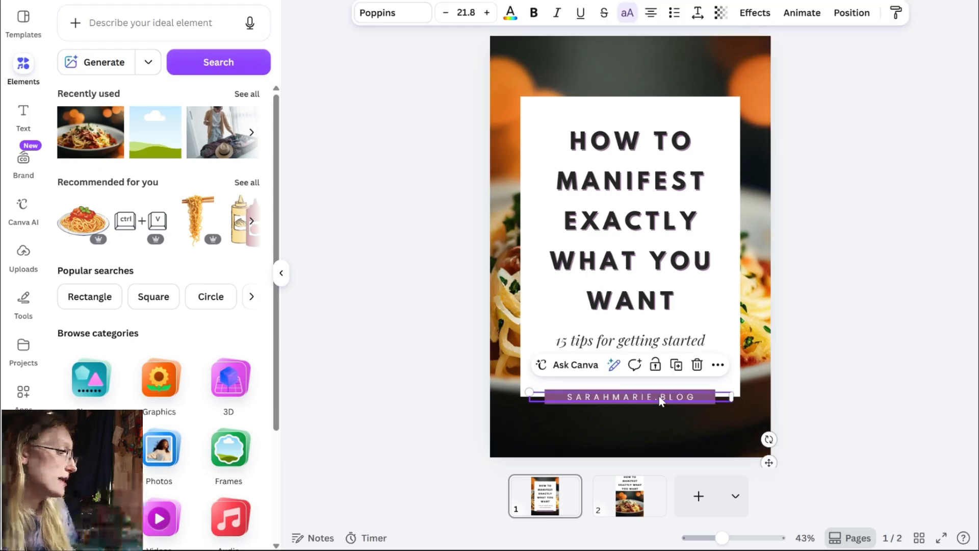
{"action": "left_click", "coordinate": [662, 400]}
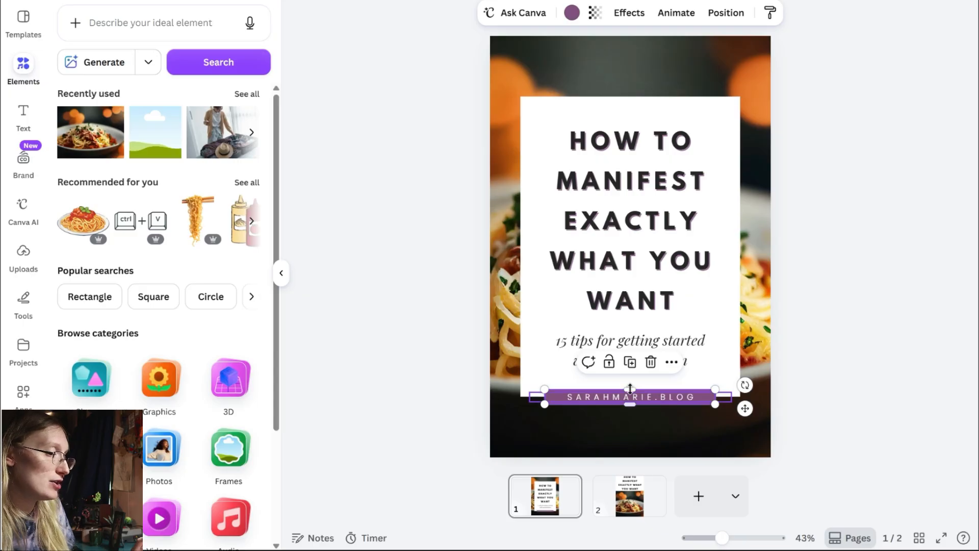
{"action": "left_click", "coordinate": [570, 18]}
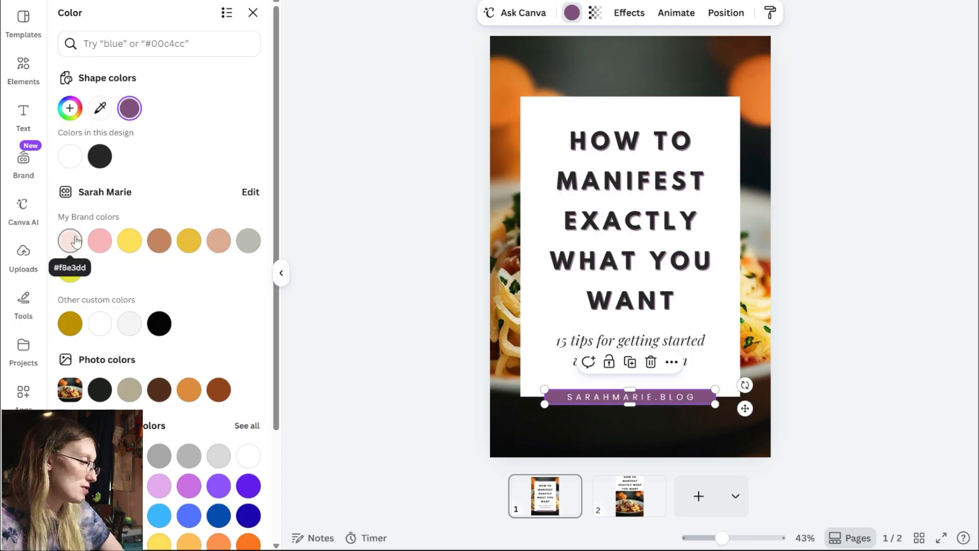
{"action": "left_click", "coordinate": [100, 247]}
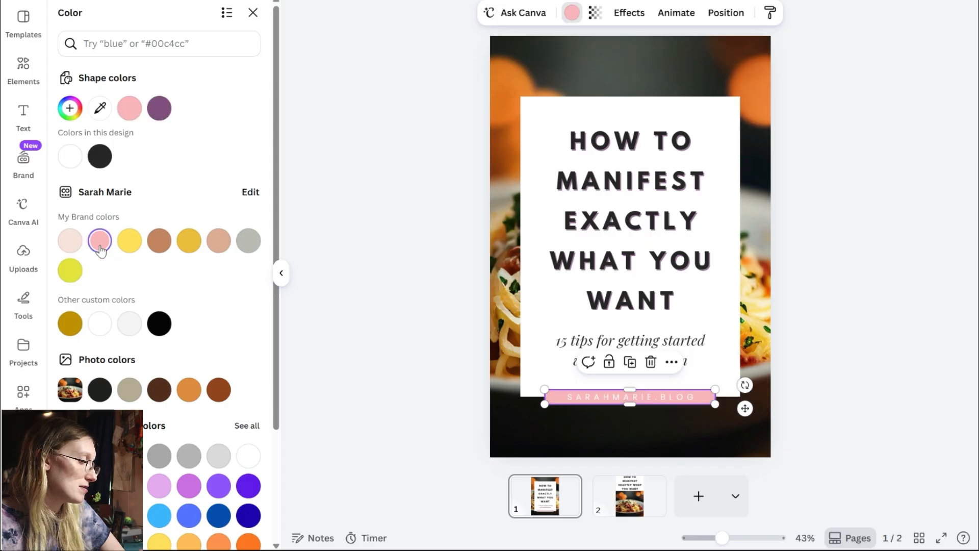
Step: Change the web address text on the pink bar to the dark, near-black text color already used in the design
{"action": "left_click", "coordinate": [582, 396]}
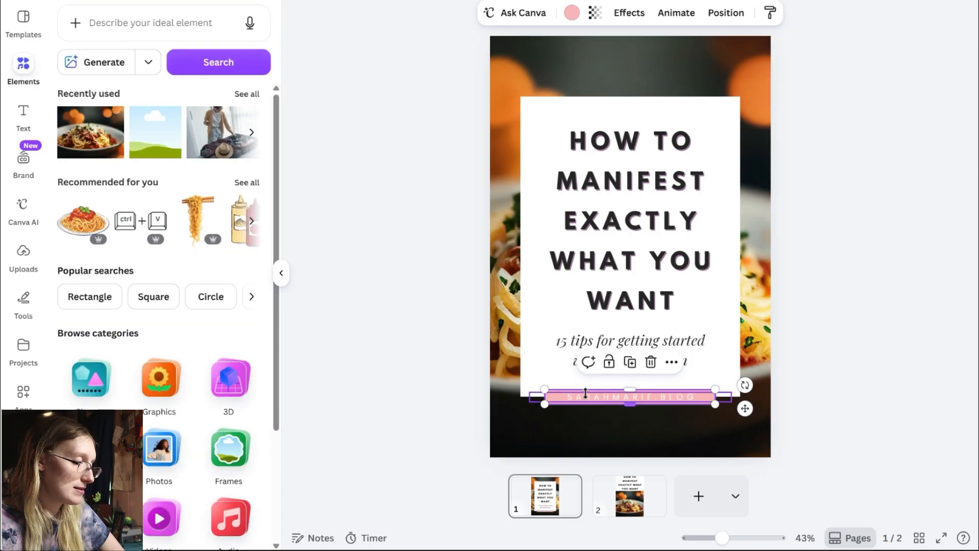
{"action": "left_click", "coordinate": [479, 399]}
{"action": "left_click", "coordinate": [569, 399]}
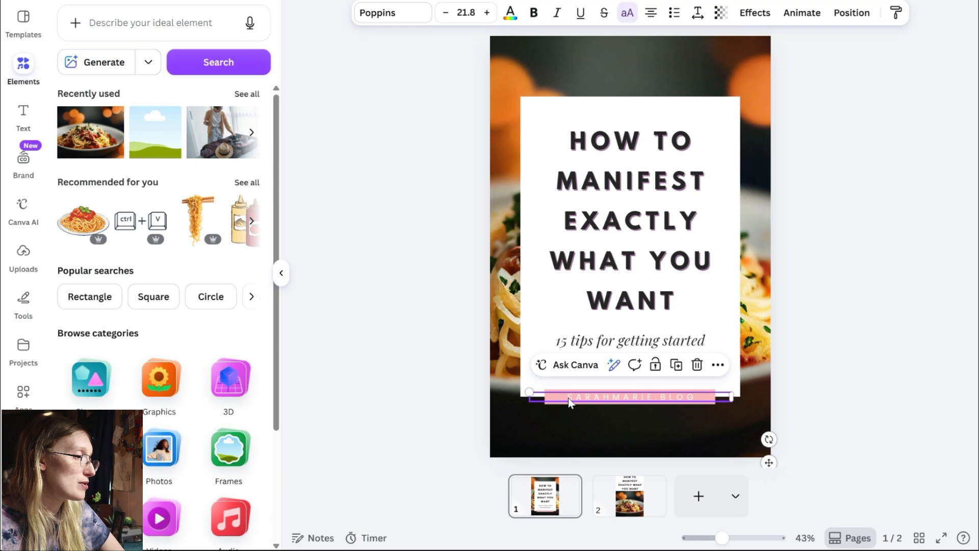
{"action": "left_click", "coordinate": [511, 16]}
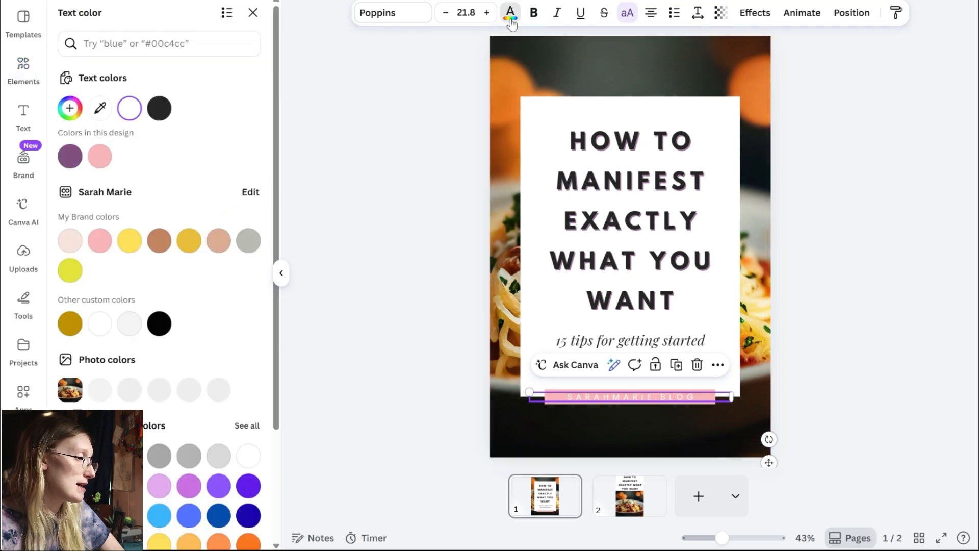
{"action": "left_click", "coordinate": [168, 109]}
{"action": "key", "text": "Escape"}
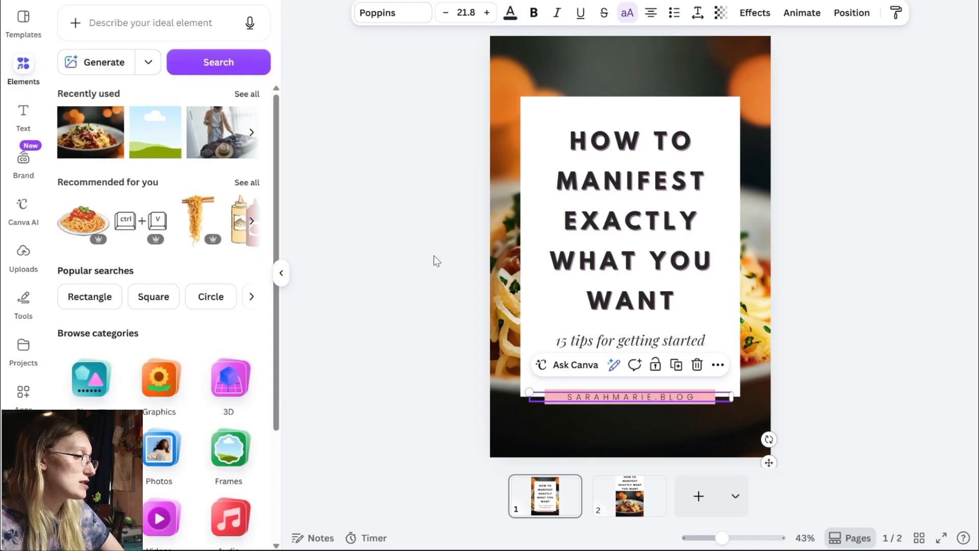
{"action": "left_click", "coordinate": [436, 260]}
Step: Recolor the white box behind the headline with the pale brand color #f8e3dd
{"action": "left_click", "coordinate": [573, 108]}
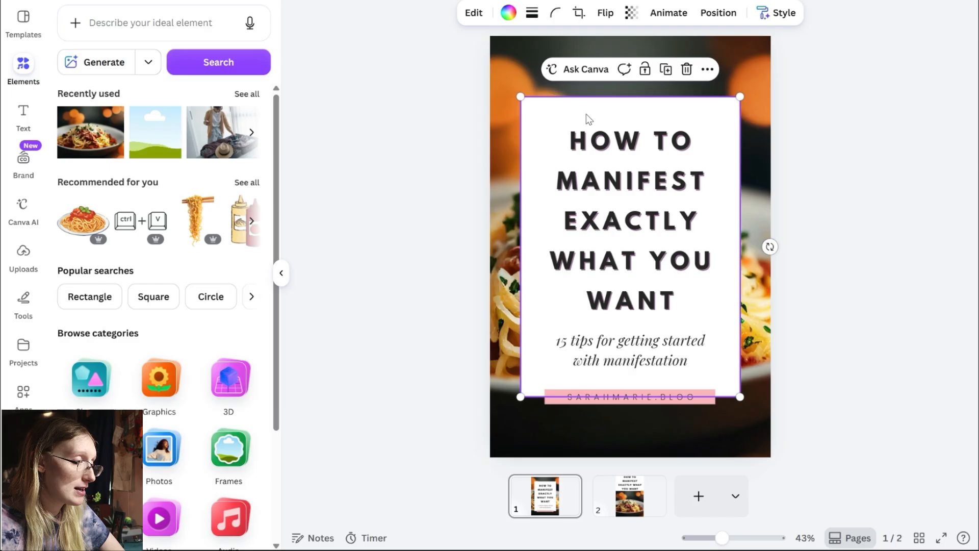
{"action": "left_click", "coordinate": [508, 16]}
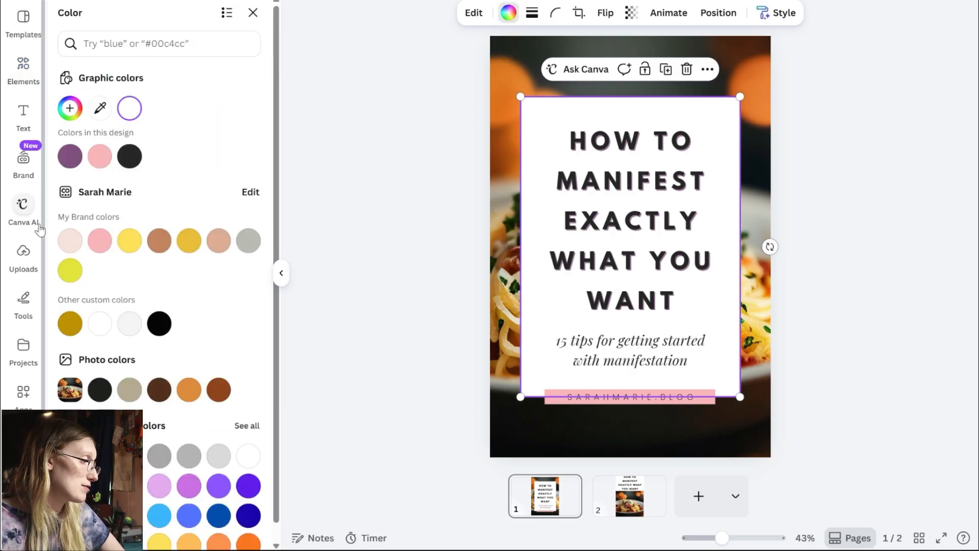
{"action": "left_click", "coordinate": [65, 240]}
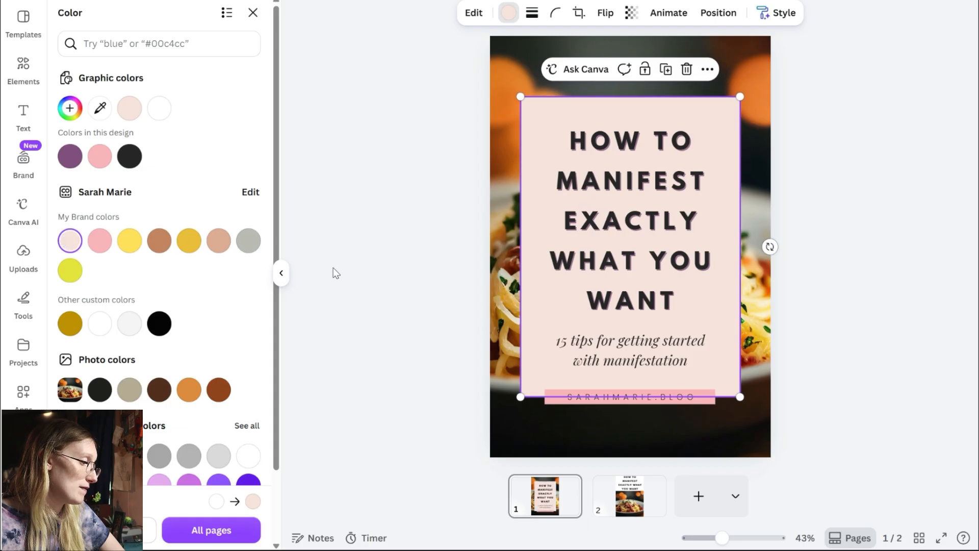
Step: Try an orange sampled with the color picker on the headline box, and shift its hue to turquoise #2CD9E4
{"action": "left_click", "coordinate": [187, 43]}
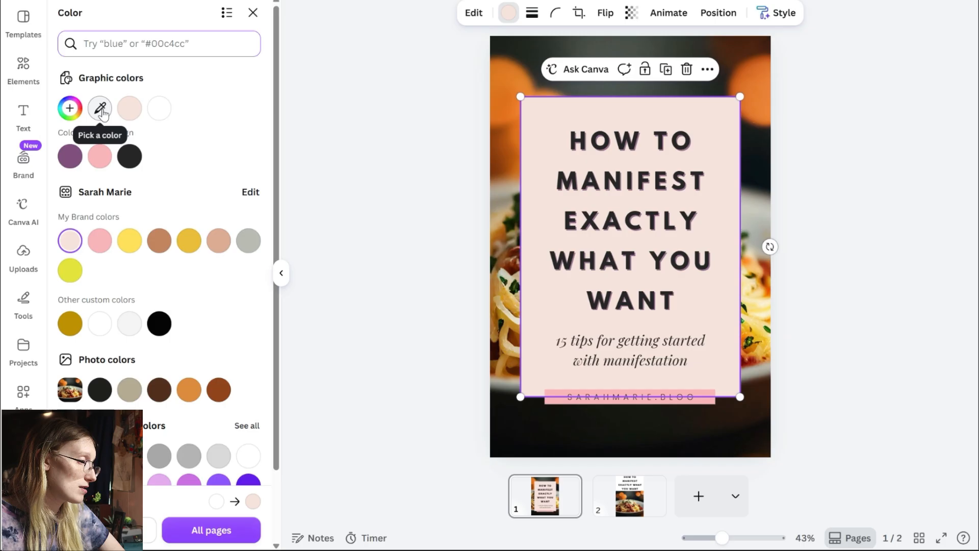
{"action": "left_click", "coordinate": [100, 108]}
{"action": "left_click", "coordinate": [515, 83]}
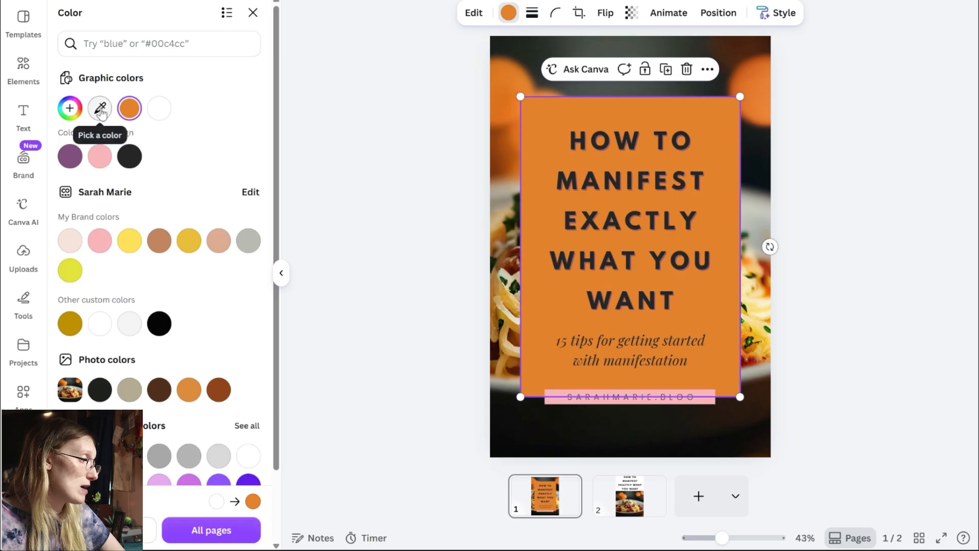
{"action": "left_click", "coordinate": [70, 108]}
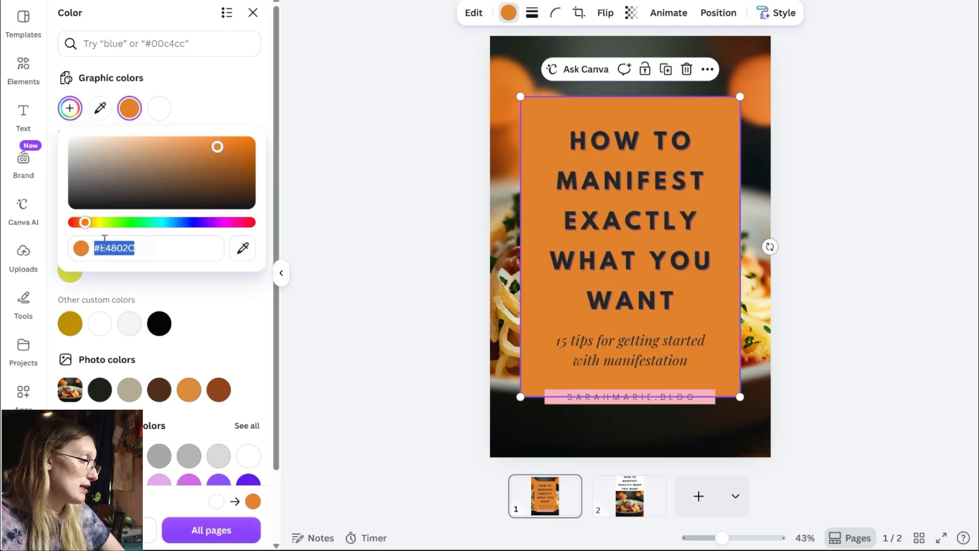
{"action": "left_click_drag", "start_coordinate": [88, 222], "coordinate": [164, 222]}
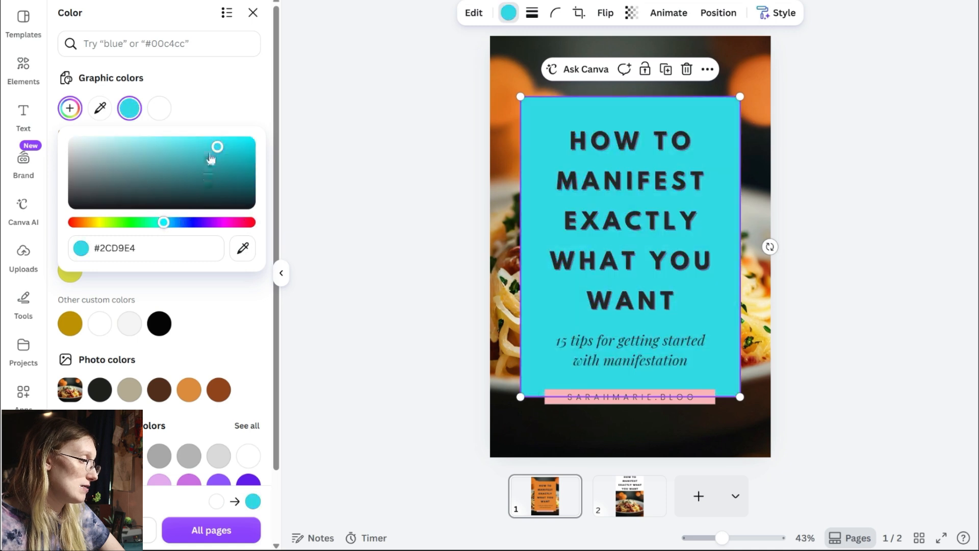
Step: Search the colors for "pink", apply the second light neon pink shade to the headline box, and clear the search
{"action": "left_click", "coordinate": [144, 43]}
{"action": "left_click", "coordinate": [144, 43]}
{"action": "type", "text": "pink"}
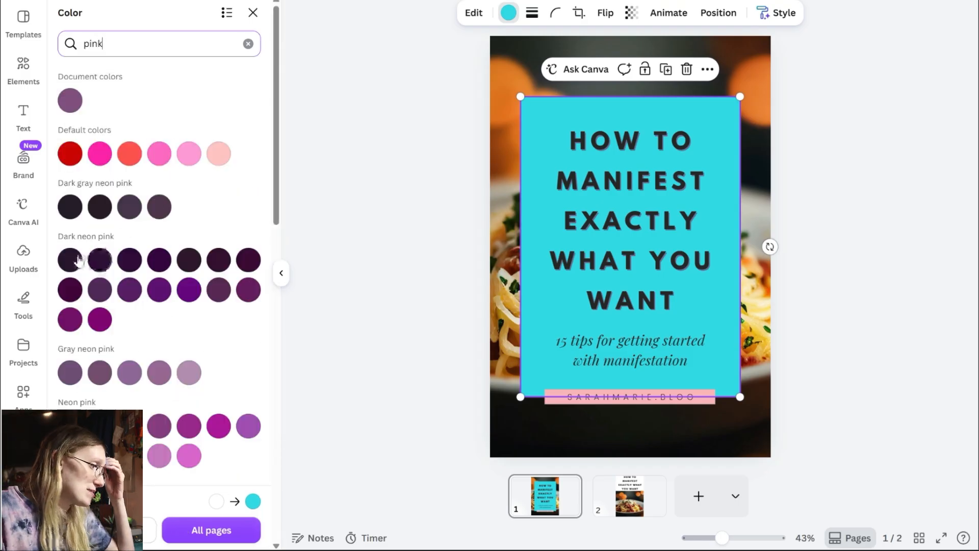
{"action": "left_click_drag", "start_coordinate": [273, 202], "coordinate": [276, 408]}
{"action": "scroll", "coordinate": [135, 347], "scroll_direction": "up", "scroll_amount": 3}
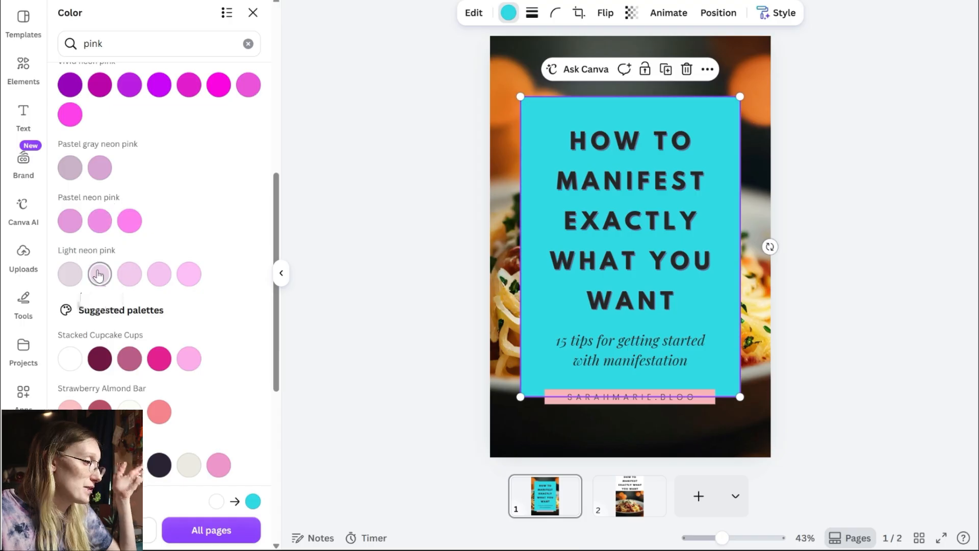
{"action": "left_click", "coordinate": [100, 274]}
{"action": "scroll", "coordinate": [163, 204], "scroll_direction": "up", "scroll_amount": 10}
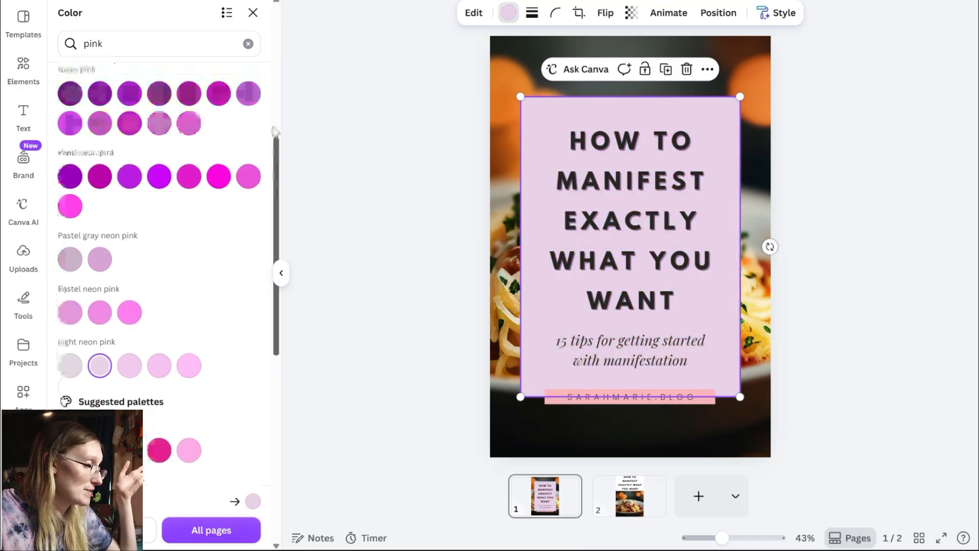
{"action": "left_click", "coordinate": [248, 43]}
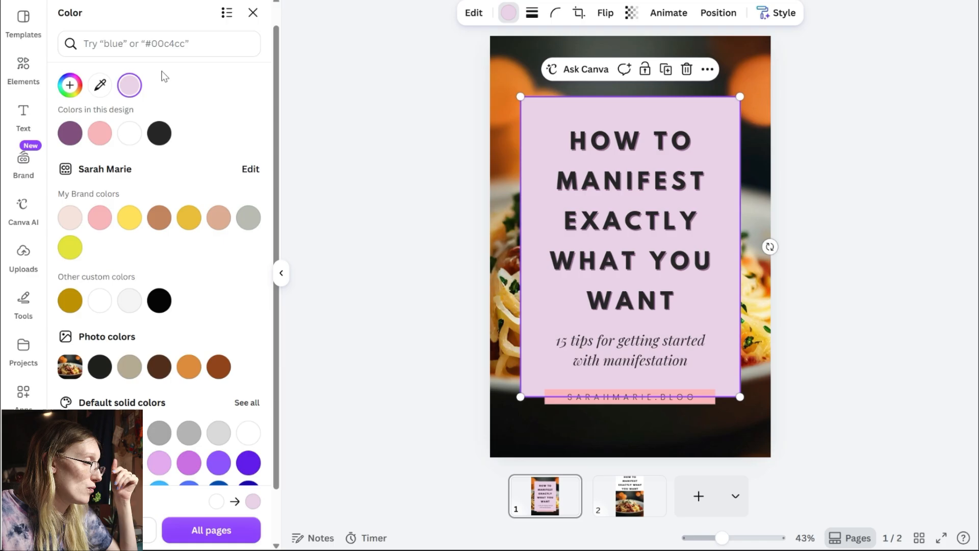
Step: Lighten the headline box's pink to #FFE9FC
{"action": "left_click", "coordinate": [129, 85]}
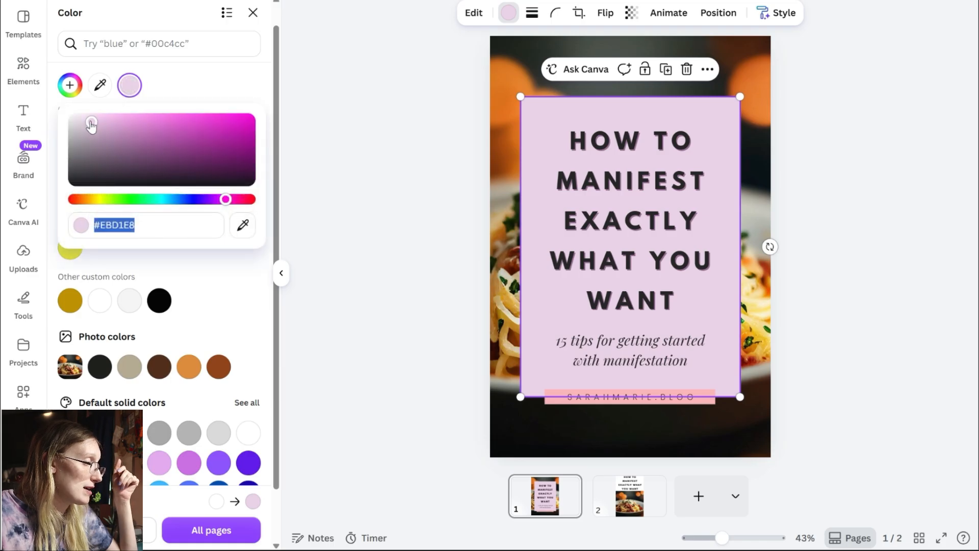
{"action": "left_click", "coordinate": [90, 123]}
{"action": "mouse_move", "coordinate": [90, 123]}
{"action": "left_mouse_down"}
{"action": "mouse_move", "coordinate": [62, 117]}
{"action": "mouse_move", "coordinate": [86, 116]}
{"action": "left_mouse_up"}
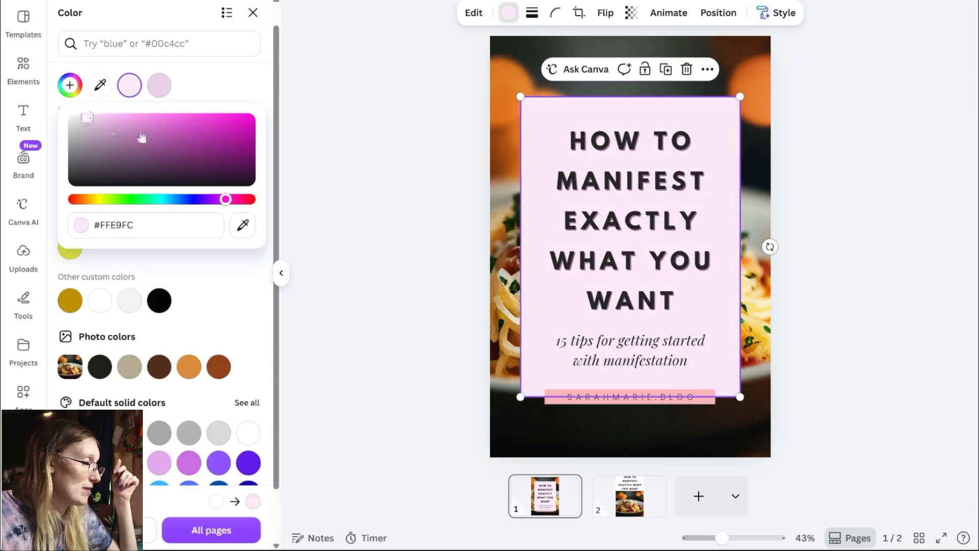
Step: Switch to Pinterest and search for "spaghetti recipes" to see how similar pins are worded
{"action": "left_click", "coordinate": [503, 229]}
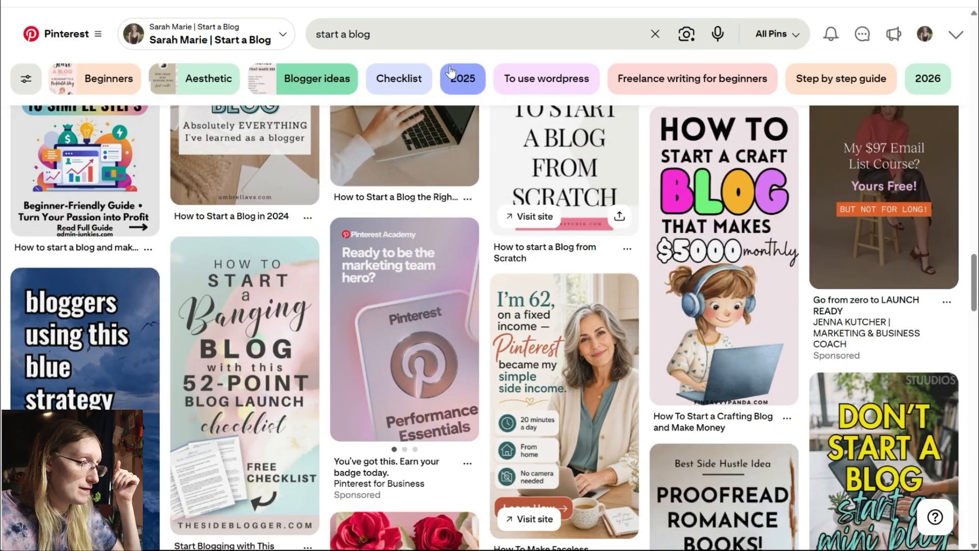
{"action": "left_click", "coordinate": [466, 38]}
{"action": "type", "text": "spa"}
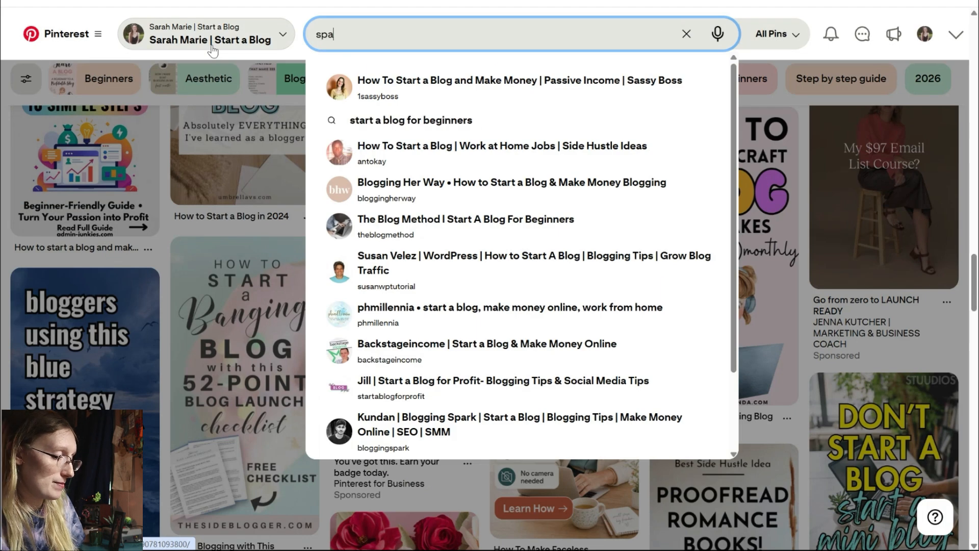
{"action": "key", "text": "Down"}
{"action": "key", "text": "Down"}
{"action": "key", "text": "Down"}
{"action": "key", "text": "Return"}
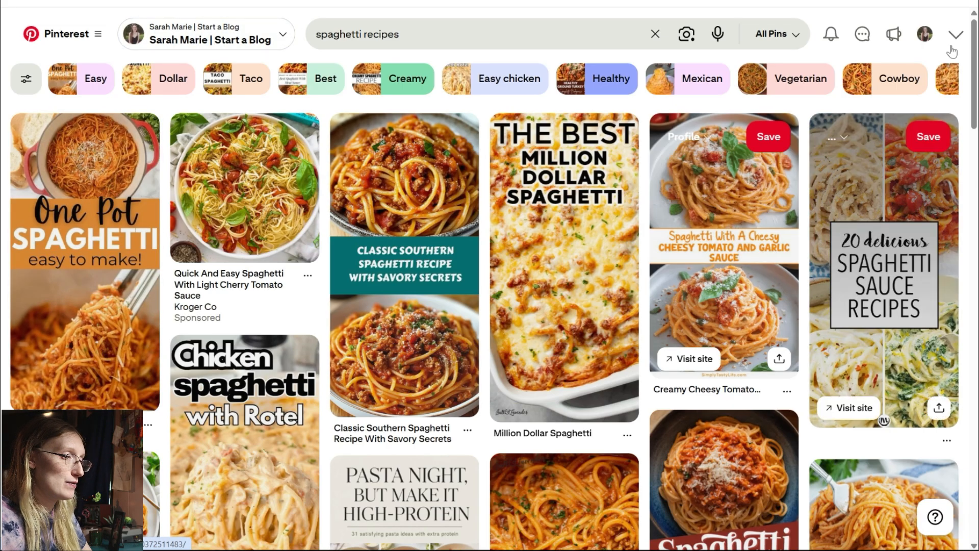
{"action": "mouse_move", "coordinate": [974, 51]}
{"action": "left_mouse_down"}
{"action": "mouse_move", "coordinate": [962, 160]}
{"action": "mouse_move", "coordinate": [975, 271]}
{"action": "mouse_move", "coordinate": [975, 54]}
{"action": "left_mouse_up"}
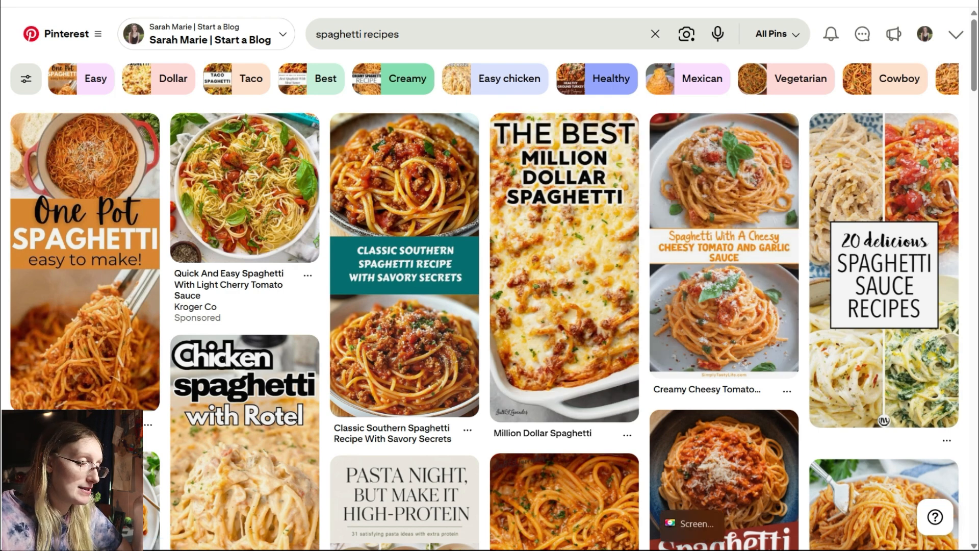
Step: Return to Canva and, using the Pinterest results as reference, replace page 1's headline with "EASY ONE POT SPAGHETTI RECIPES FOR DATE NIGHT"
{"action": "mouse_move", "coordinate": [635, 550]}
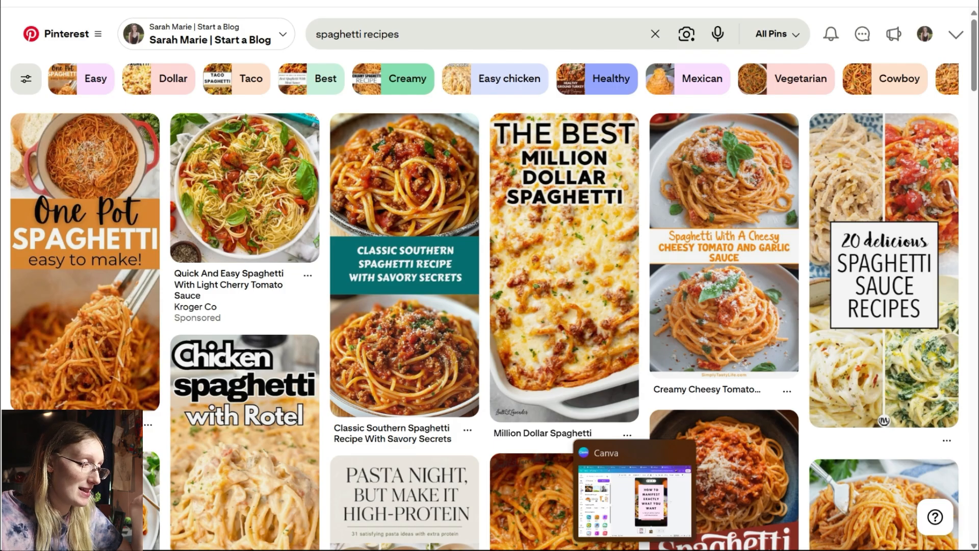
{"action": "left_click", "coordinate": [635, 499]}
{"action": "left_click", "coordinate": [647, 232]}
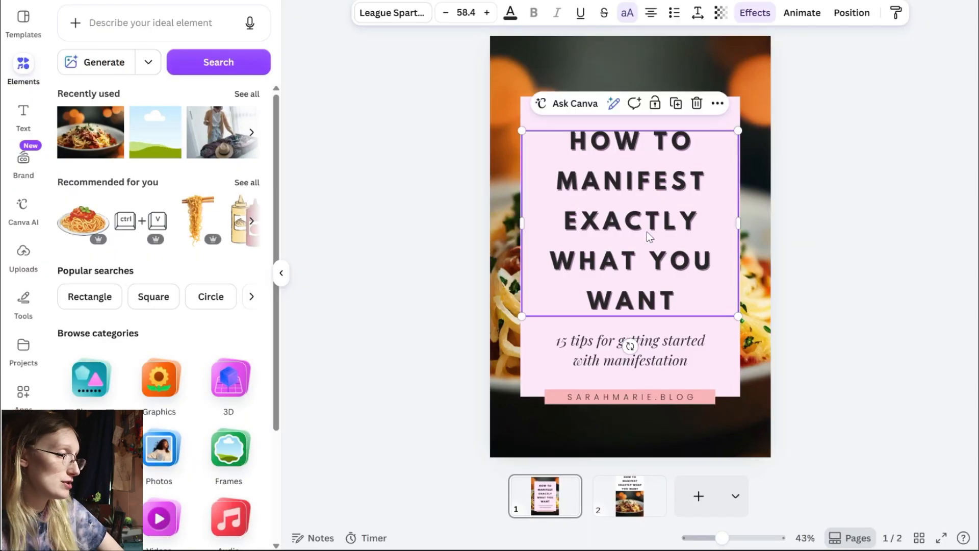
{"action": "double_click", "coordinate": [609, 235]}
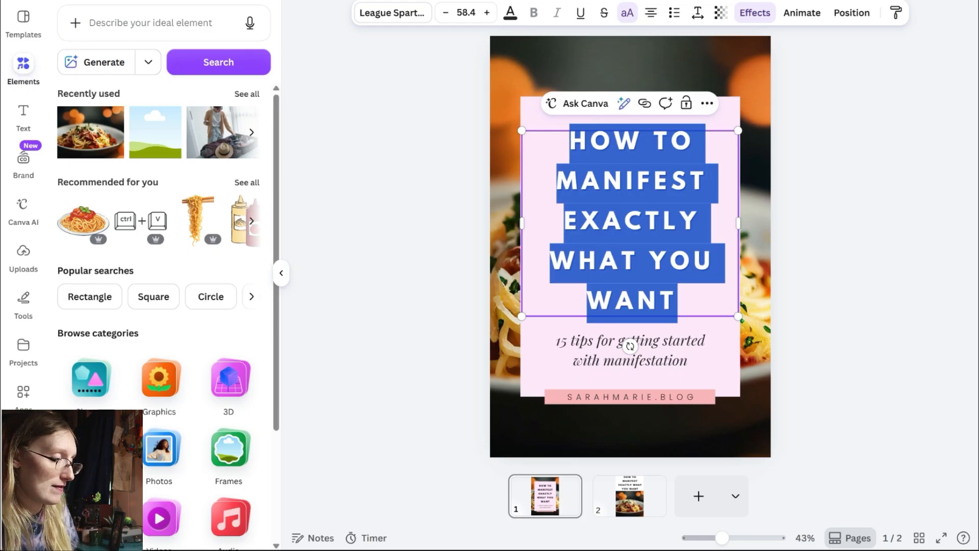
{"action": "key", "text": "alt+Tab"}
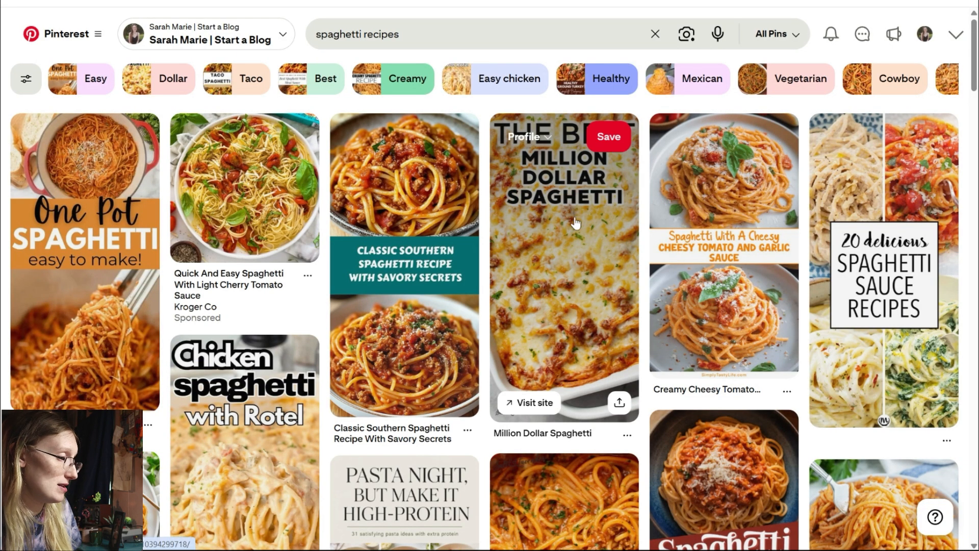
{"action": "mouse_move", "coordinate": [663, 548]}
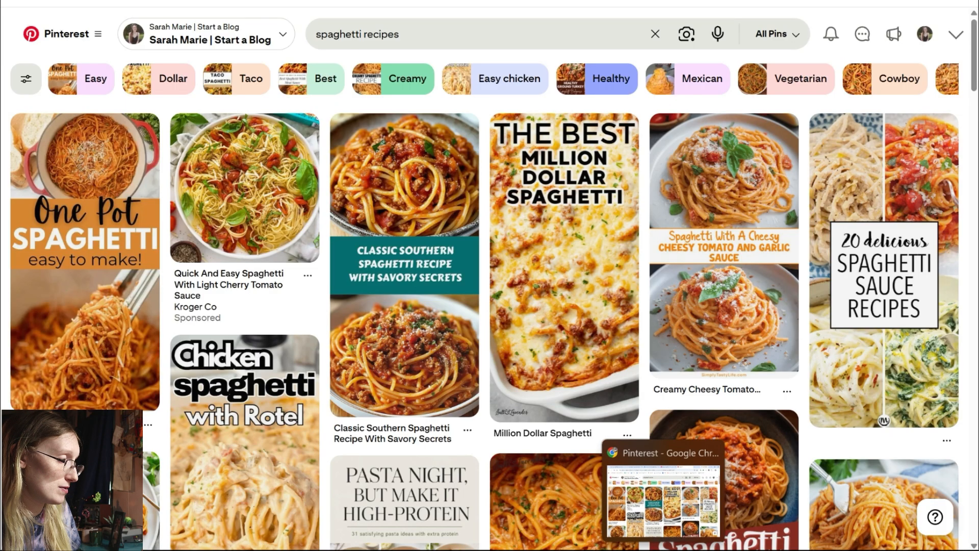
{"action": "left_click", "coordinate": [663, 548]}
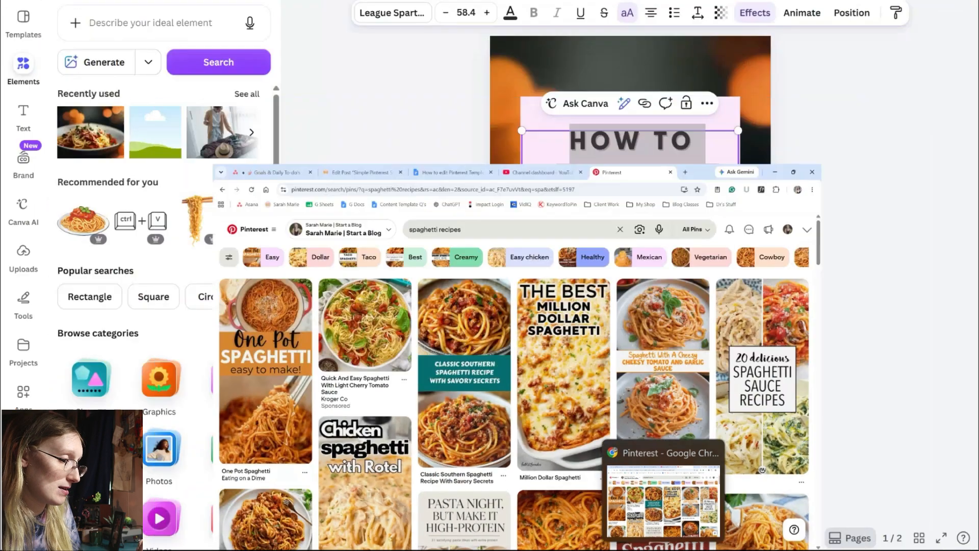
{"action": "type", "text": "EASY ONE POT SPAGHETTI RECIPES FOR DATE NIGHT"}
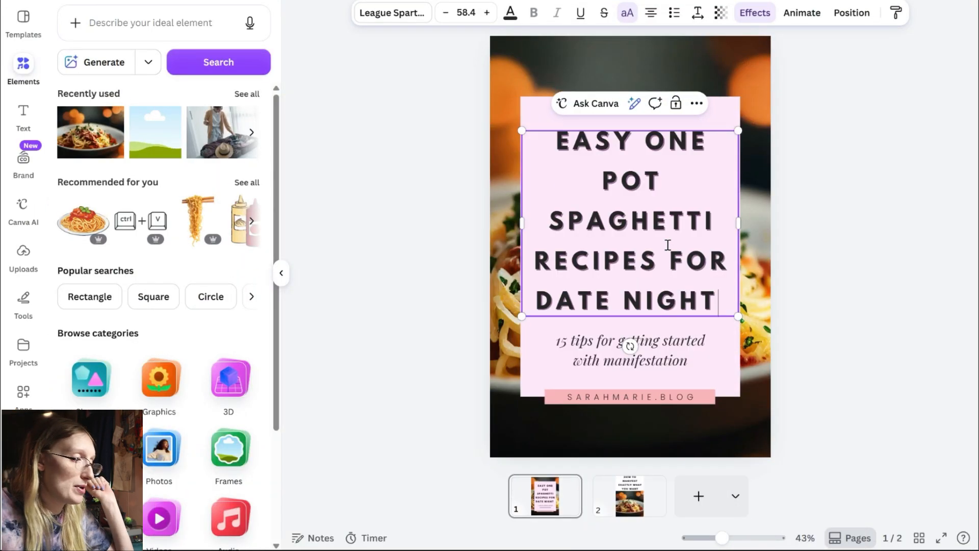
Step: Delete the manifestation subtitle and move the headline down to just above the web address banner
{"action": "left_click", "coordinate": [677, 345]}
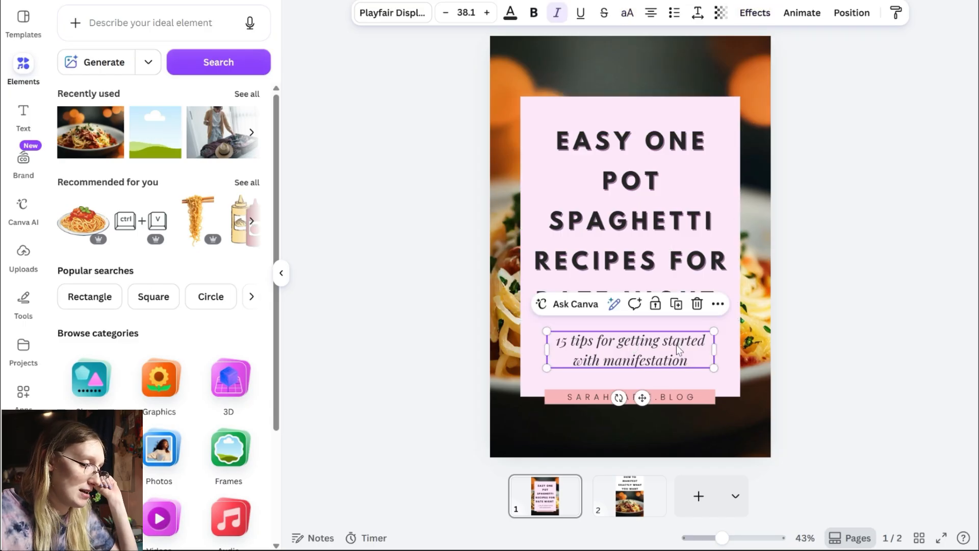
{"action": "key", "text": "Delete"}
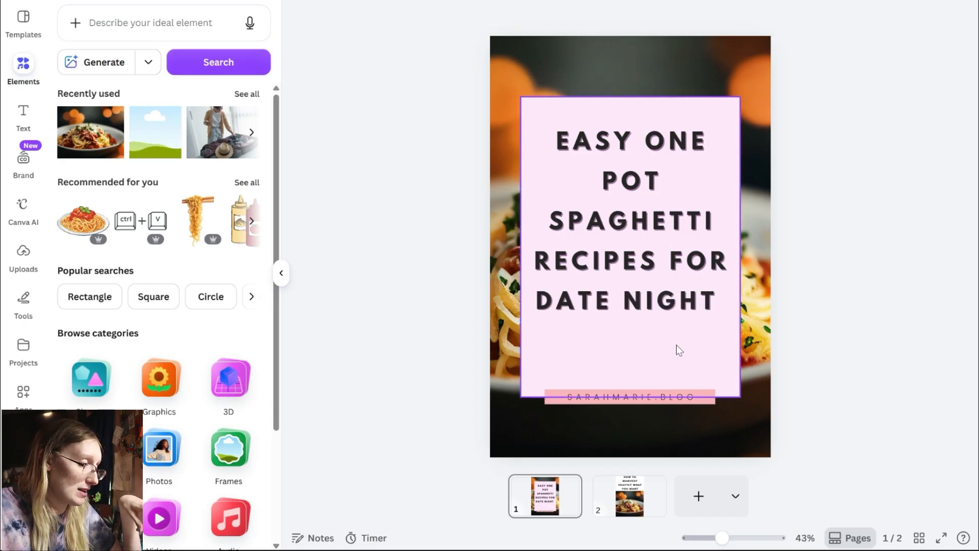
{"action": "left_click", "coordinate": [661, 285]}
{"action": "left_click_drag", "start_coordinate": [684, 163], "coordinate": [684, 224]}
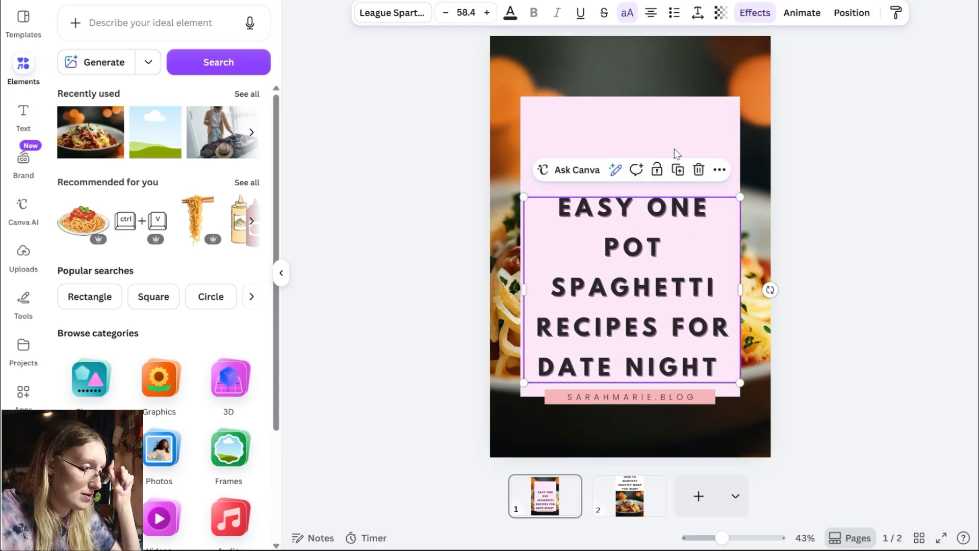
Step: Try to resize the pink headline box from its upper corner
{"action": "left_click", "coordinate": [657, 108]}
{"action": "left_click", "coordinate": [639, 94]}
{"action": "left_click", "coordinate": [676, 101]}
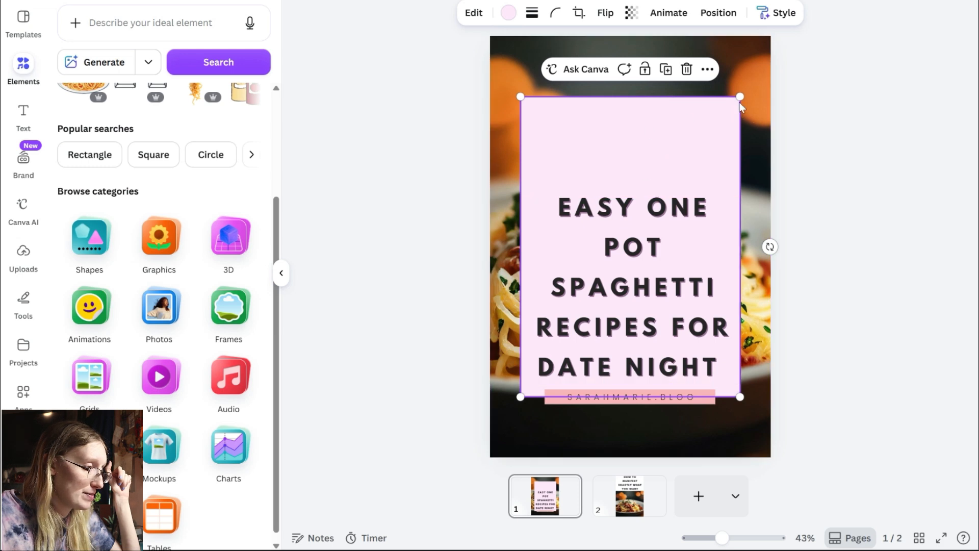
{"action": "mouse_move", "coordinate": [741, 97]}
{"action": "left_mouse_down"}
{"action": "mouse_move", "coordinate": [658, 211]}
{"action": "mouse_move", "coordinate": [739, 99]}
{"action": "mouse_move", "coordinate": [663, 170]}
{"action": "mouse_move", "coordinate": [740, 96]}
{"action": "left_mouse_up"}
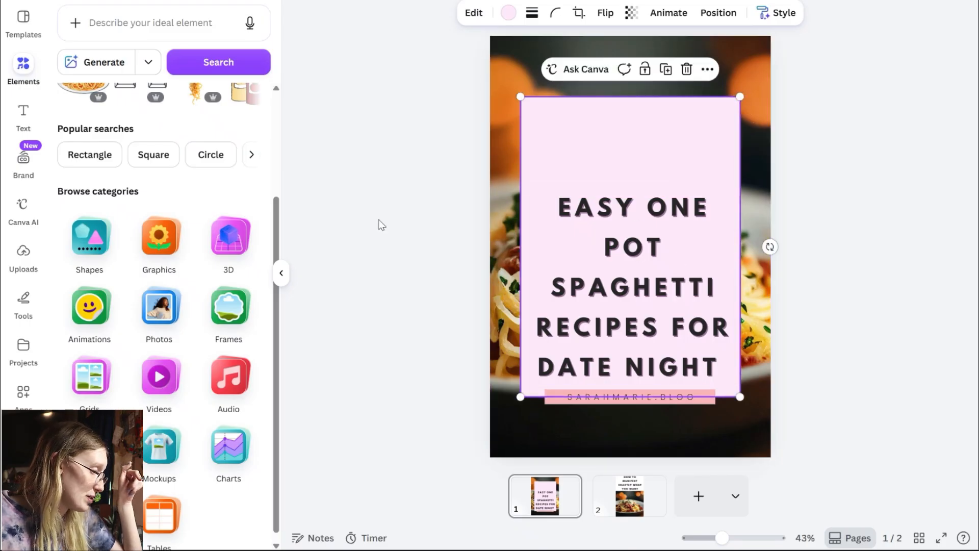
Step: Add a square shape and fill it with the light pink already used in the design
{"action": "left_click", "coordinate": [97, 245]}
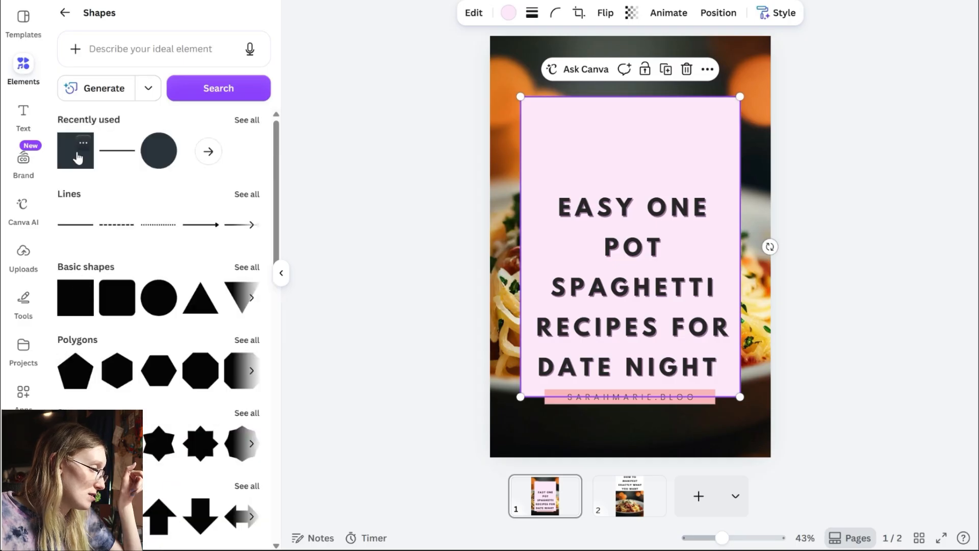
{"action": "left_click", "coordinate": [78, 158]}
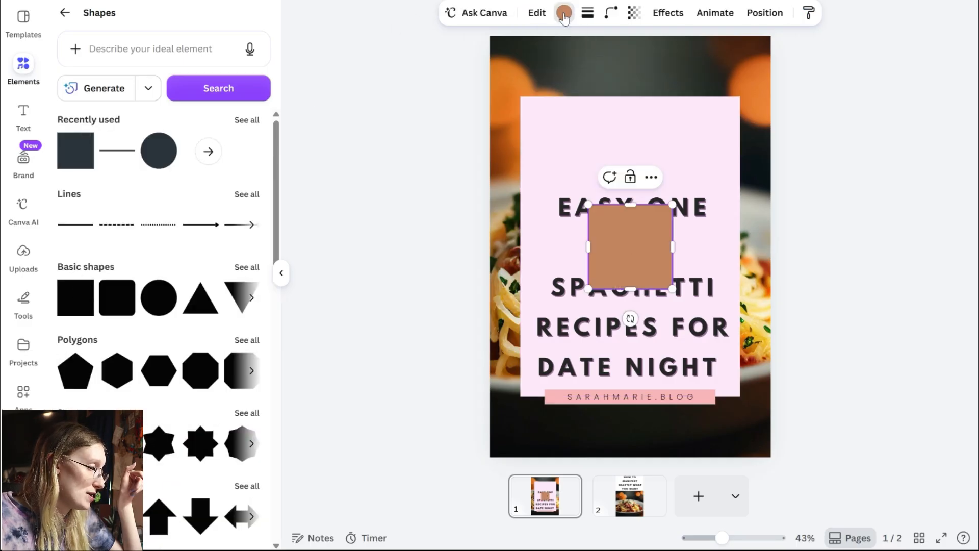
{"action": "left_click", "coordinate": [564, 14]}
{"action": "left_click", "coordinate": [104, 151]}
Step: Align the new square with the old box's side edge and enlarge it to cover the headline down to the box's lower corner
{"action": "left_click_drag", "start_coordinate": [642, 264], "coordinate": [587, 208]}
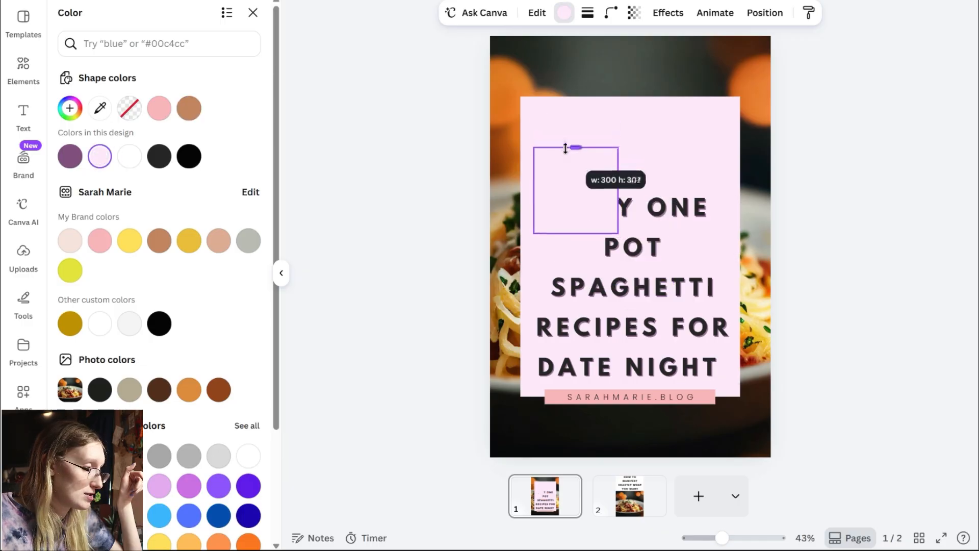
{"action": "left_click_drag", "start_coordinate": [565, 165], "coordinate": [552, 186]}
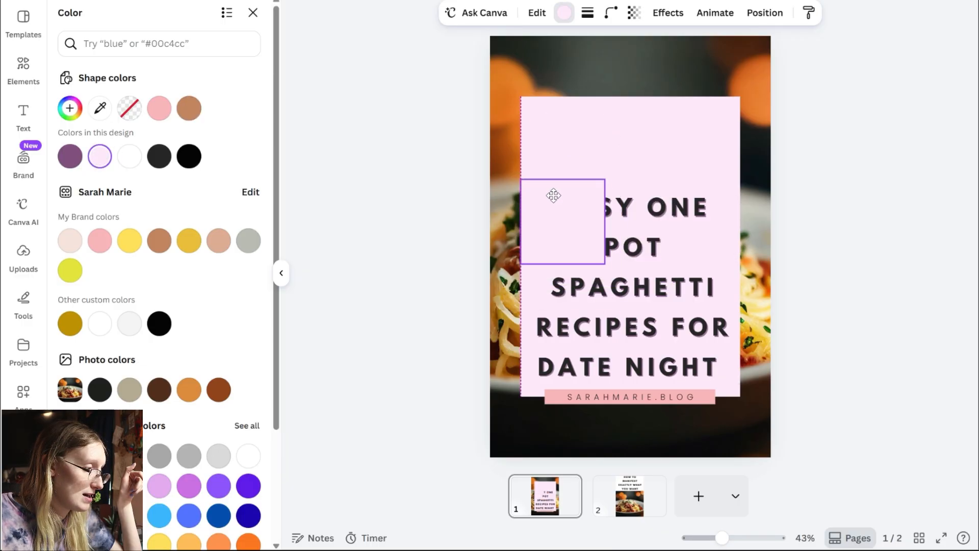
{"action": "left_click_drag", "start_coordinate": [604, 263], "coordinate": [740, 396]}
Step: Delete the original pink box and send the new pink square behind the headline and web address banner
{"action": "left_click", "coordinate": [582, 127]}
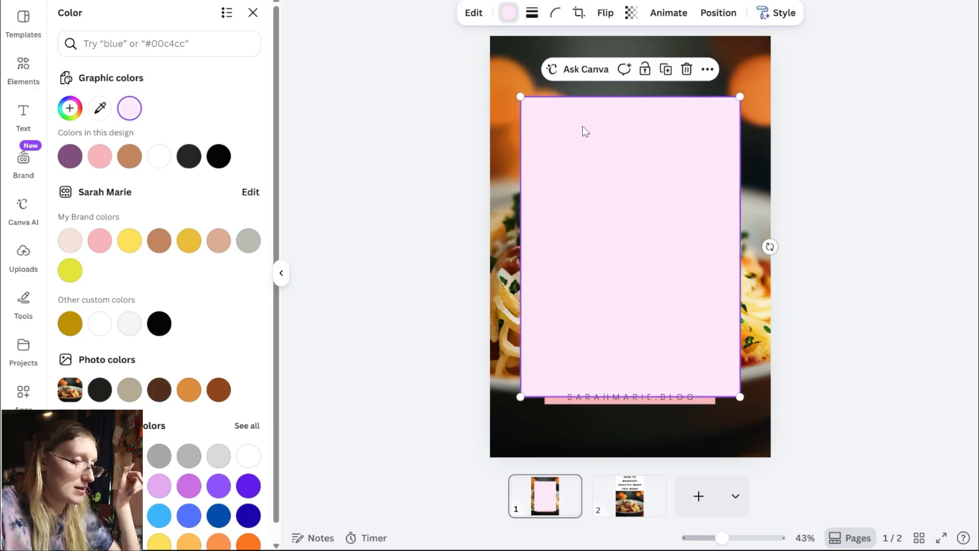
{"action": "key", "text": "Delete"}
{"action": "left_click", "coordinate": [595, 235]}
{"action": "key", "text": "ctrl+["}
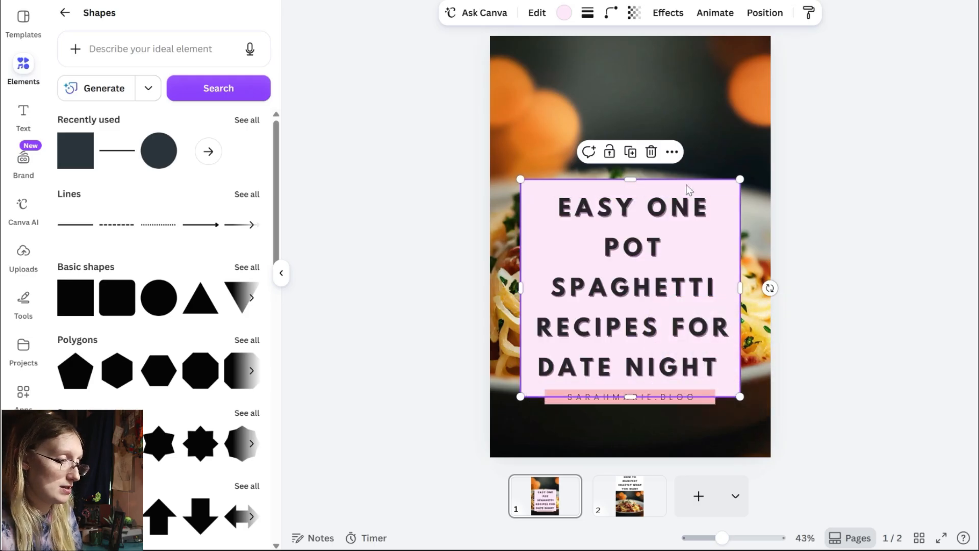
Step: Move the pink square, headline and web address banner together to the center of the page
{"action": "left_click", "coordinate": [834, 486]}
{"action": "left_click_drag", "start_coordinate": [852, 457], "coordinate": [517, 175]}
{"action": "left_click_drag", "start_coordinate": [620, 239], "coordinate": [619, 193]}
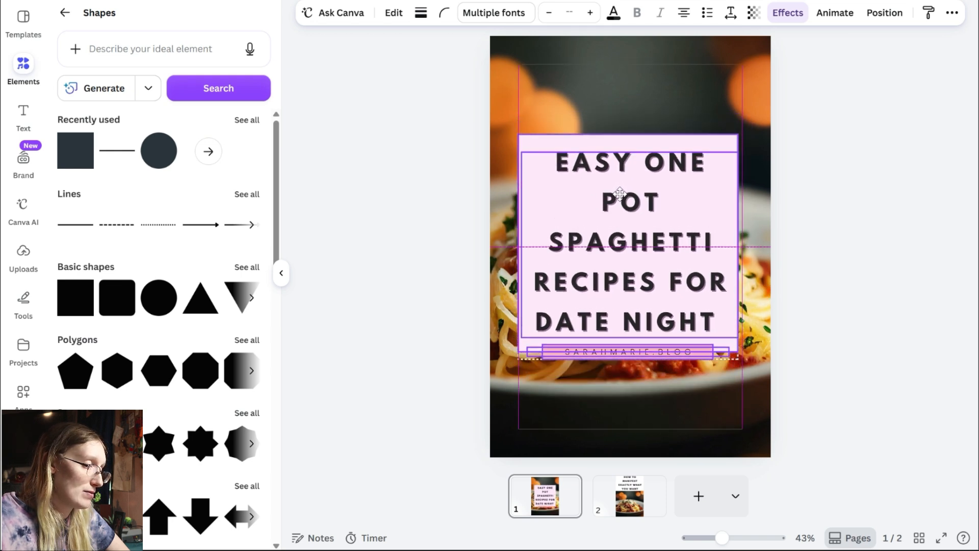
{"action": "mouse_move", "coordinate": [620, 193]}
{"action": "left_mouse_down"}
{"action": "mouse_move", "coordinate": [622, 175]}
{"action": "mouse_move", "coordinate": [619, 193]}
{"action": "left_mouse_up"}
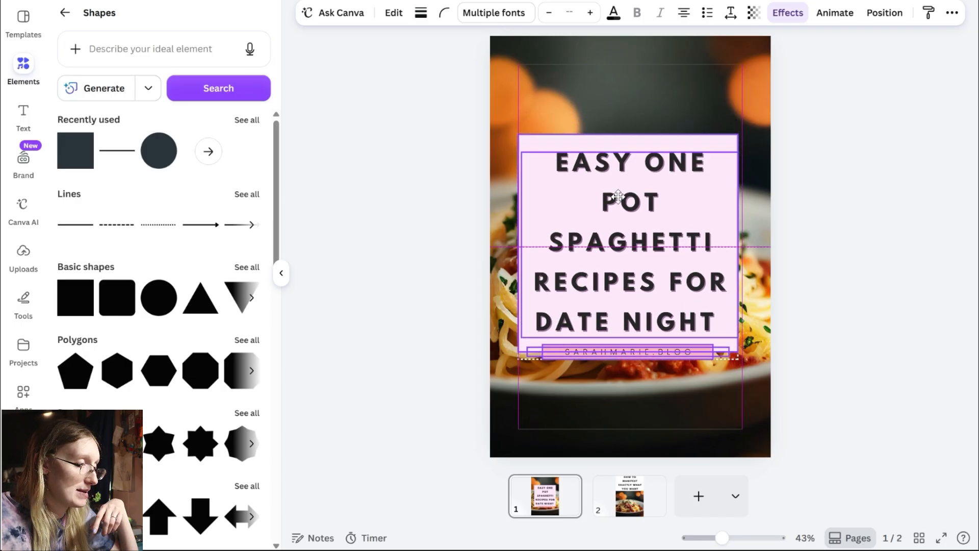
{"action": "left_click_drag", "start_coordinate": [623, 196], "coordinate": [623, 196]}
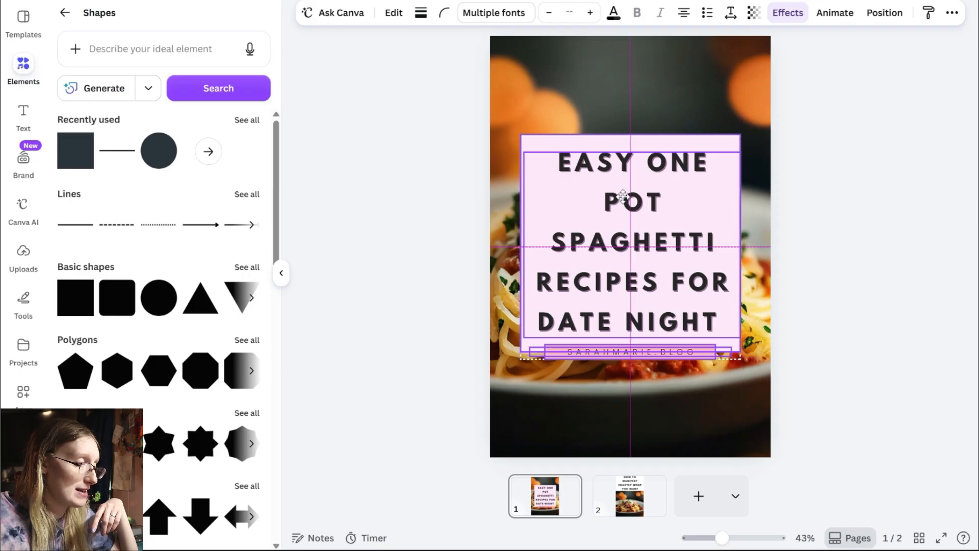
{"action": "left_click_drag", "start_coordinate": [623, 197], "coordinate": [623, 197]}
{"action": "left_click", "coordinate": [829, 284]}
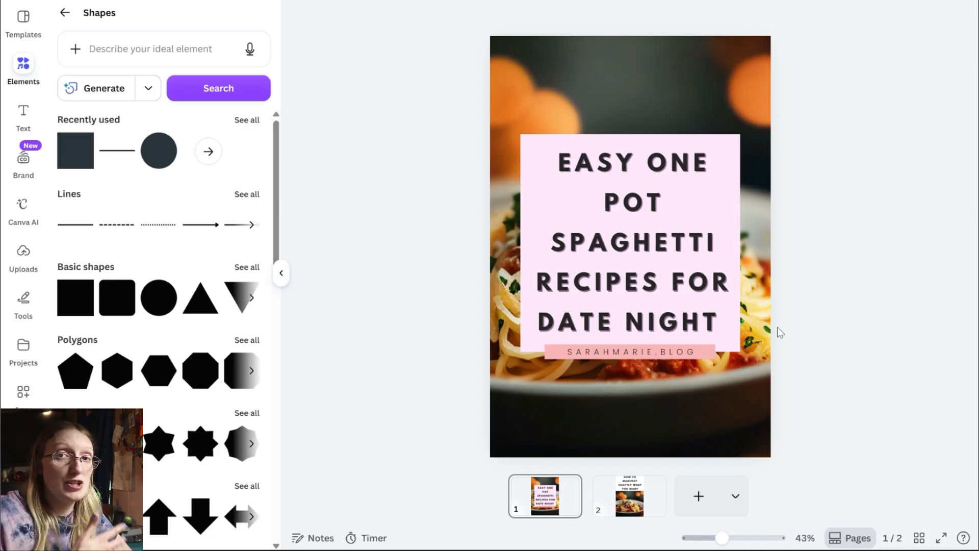
Step: Change the headline's font to Arimo Bold
{"action": "left_click", "coordinate": [650, 280]}
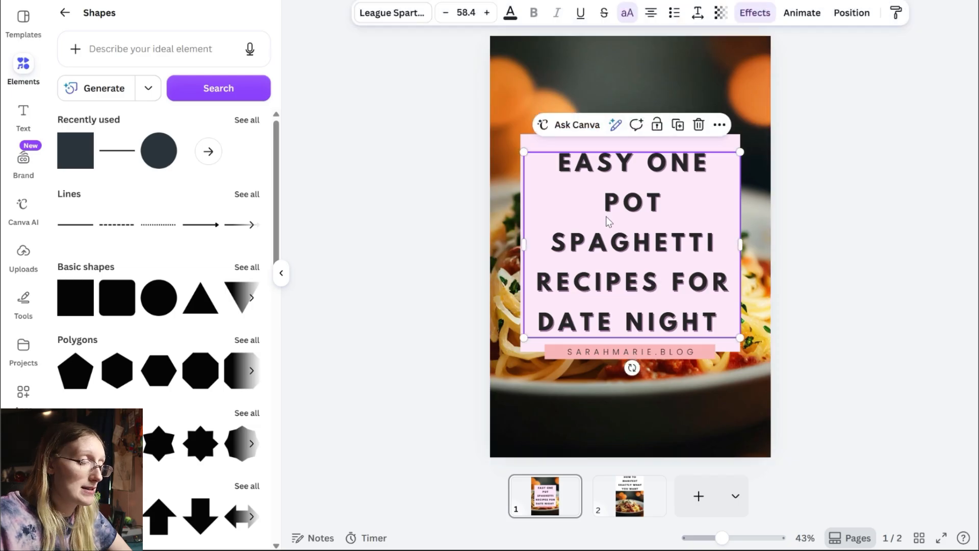
{"action": "left_click", "coordinate": [406, 14]}
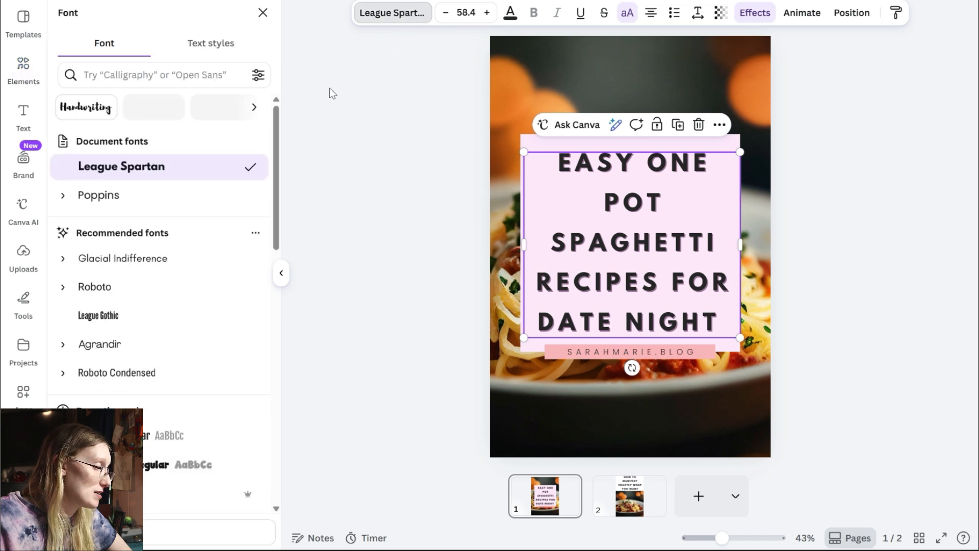
{"action": "left_click_drag", "start_coordinate": [276, 122], "coordinate": [251, 348]}
{"action": "left_click", "coordinate": [65, 162]}
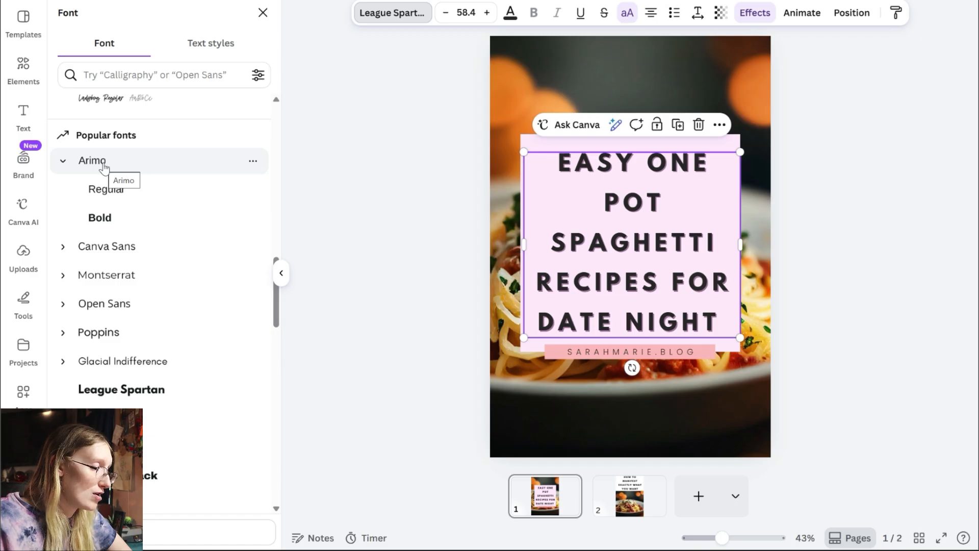
{"action": "left_click", "coordinate": [114, 190]}
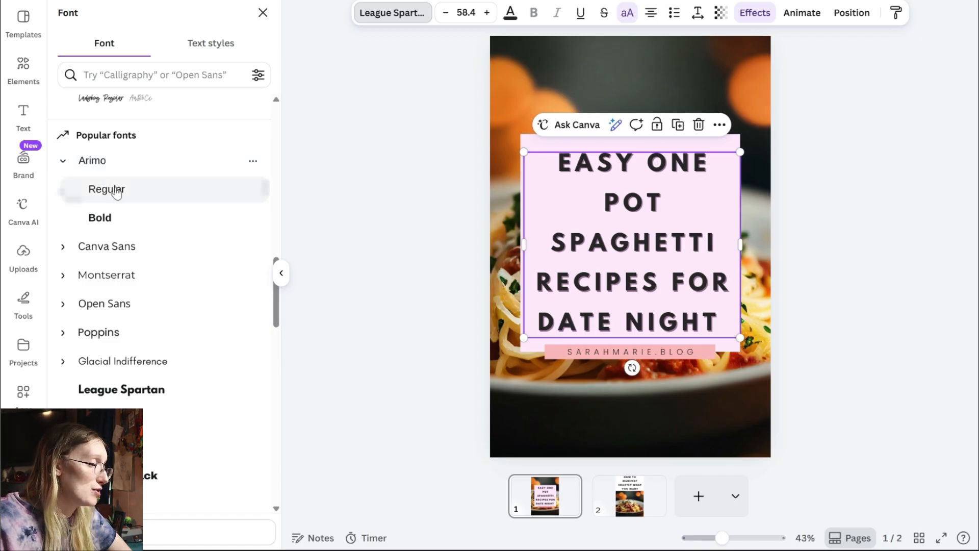
{"action": "left_click", "coordinate": [119, 219]}
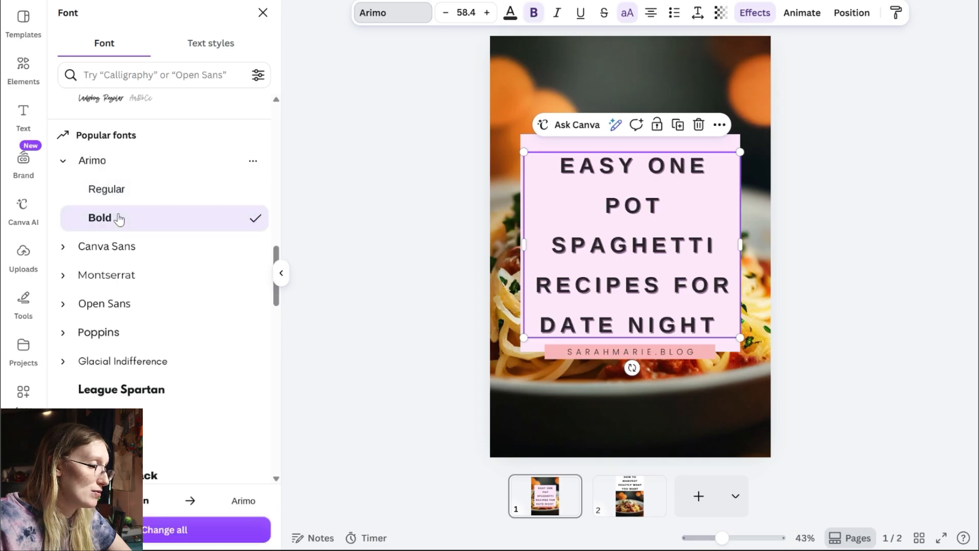
Step: Set the headline's font to the uploaded Fjalla One Regular after checking the Canva Sans variants and brand text styles
{"action": "left_click", "coordinate": [63, 247]}
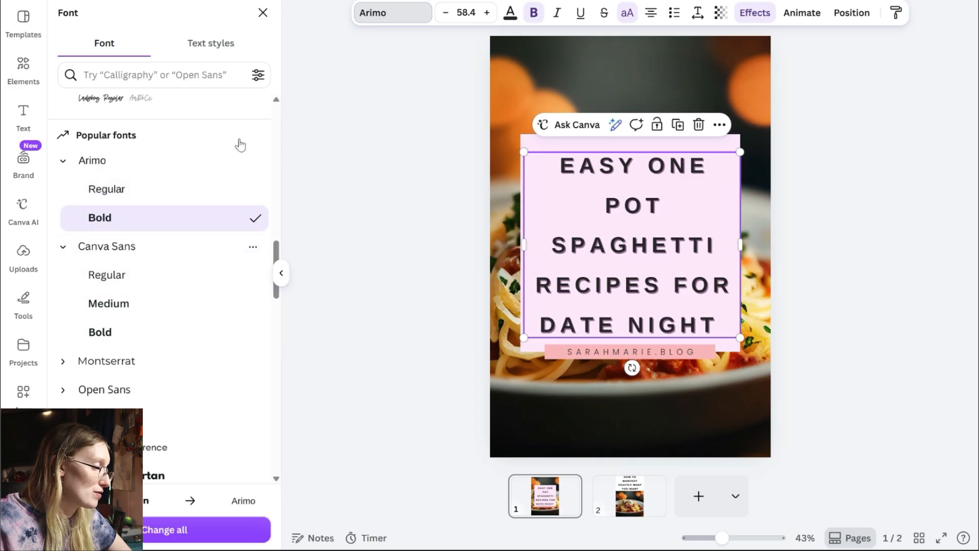
{"action": "left_click", "coordinate": [217, 49]}
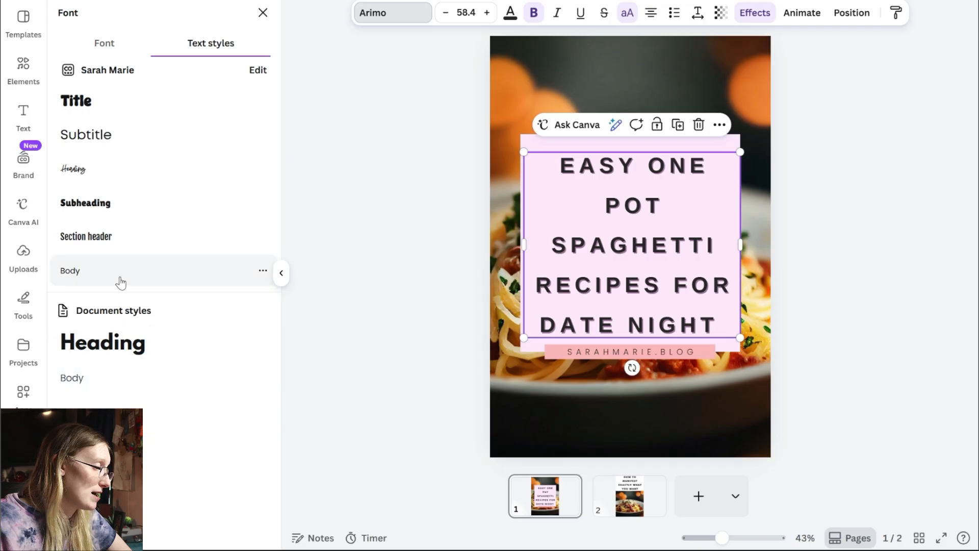
{"action": "left_click", "coordinate": [116, 42]}
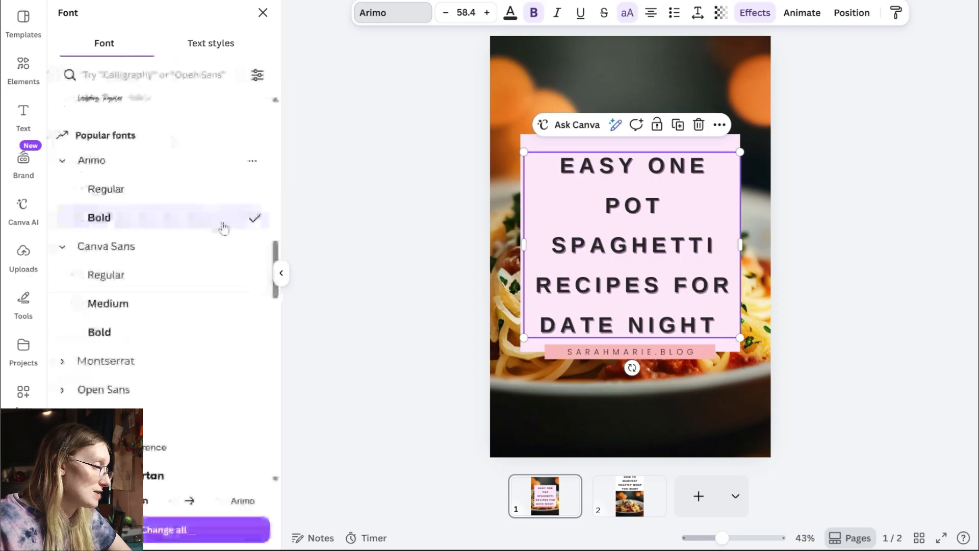
{"action": "left_click_drag", "start_coordinate": [278, 259], "coordinate": [278, 217]}
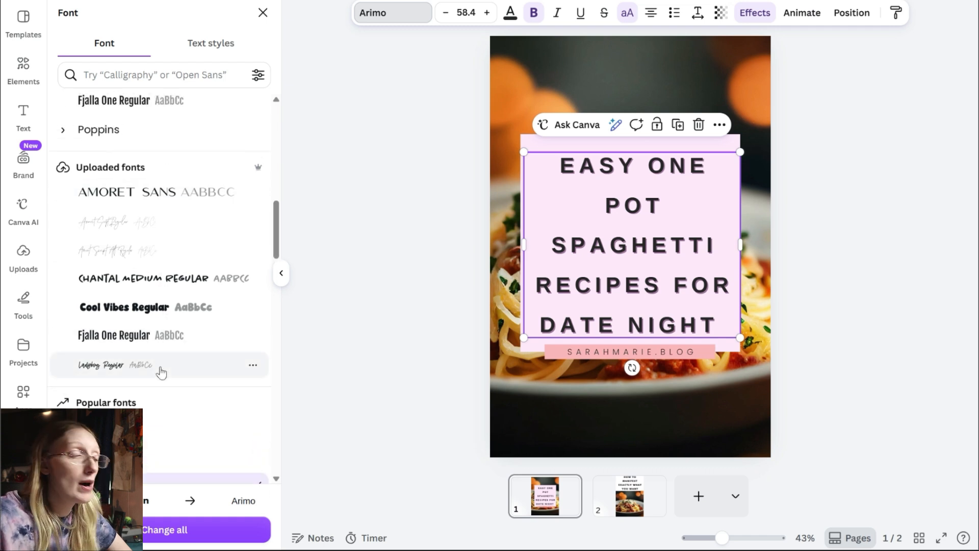
{"action": "left_click", "coordinate": [138, 339]}
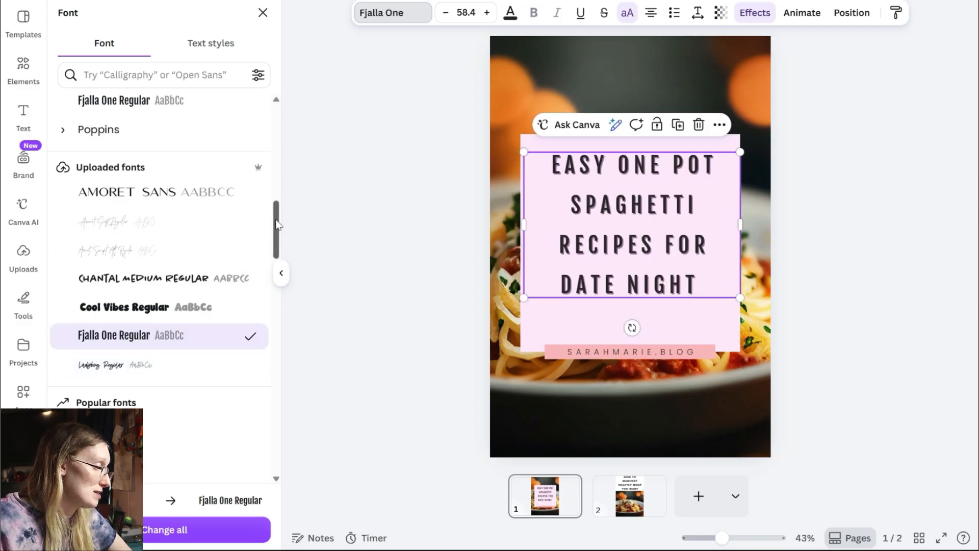
Step: Browse the available font categories, looking through the Handwriting and Display fonts
{"action": "scroll", "coordinate": [124, 306], "scroll_direction": "up", "scroll_amount": 5}
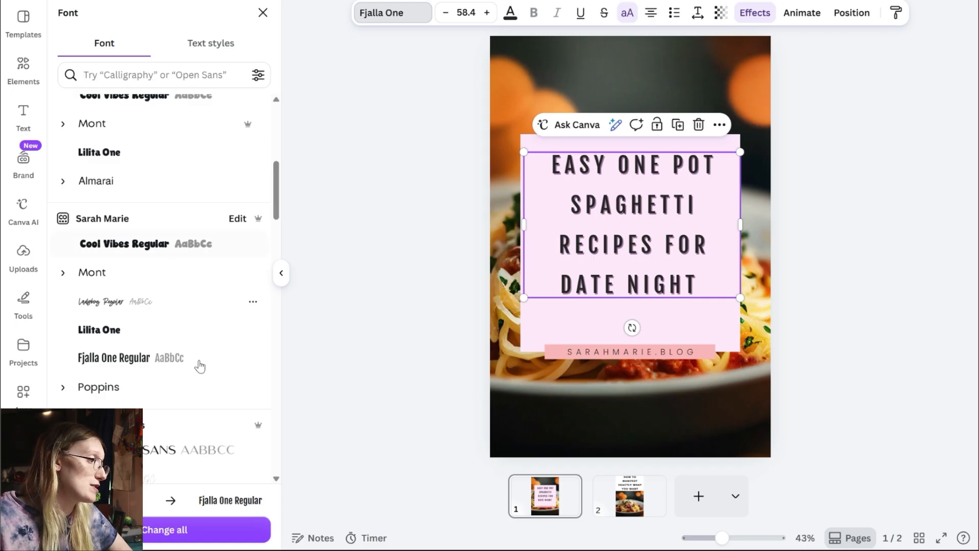
{"action": "left_click_drag", "start_coordinate": [276, 182], "coordinate": [286, 96]}
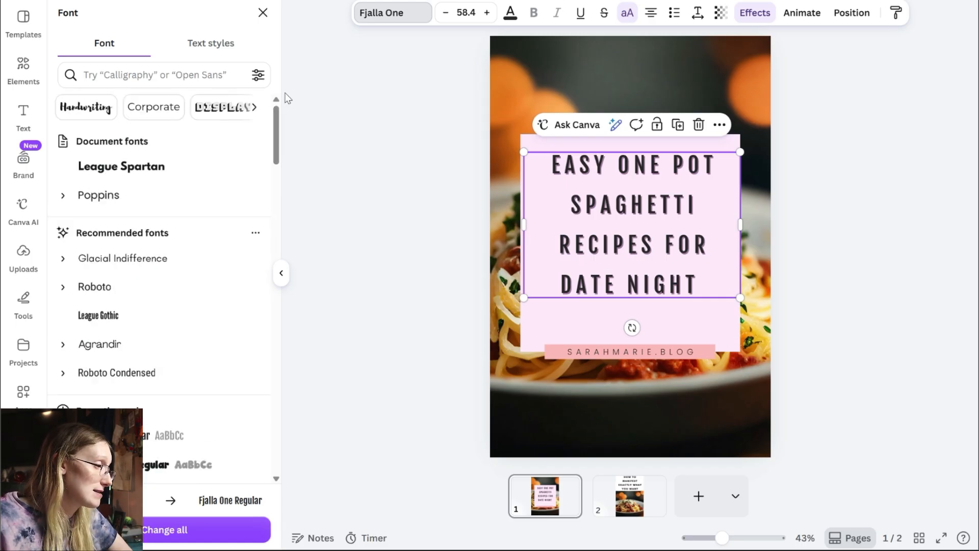
{"action": "left_click", "coordinate": [254, 107]}
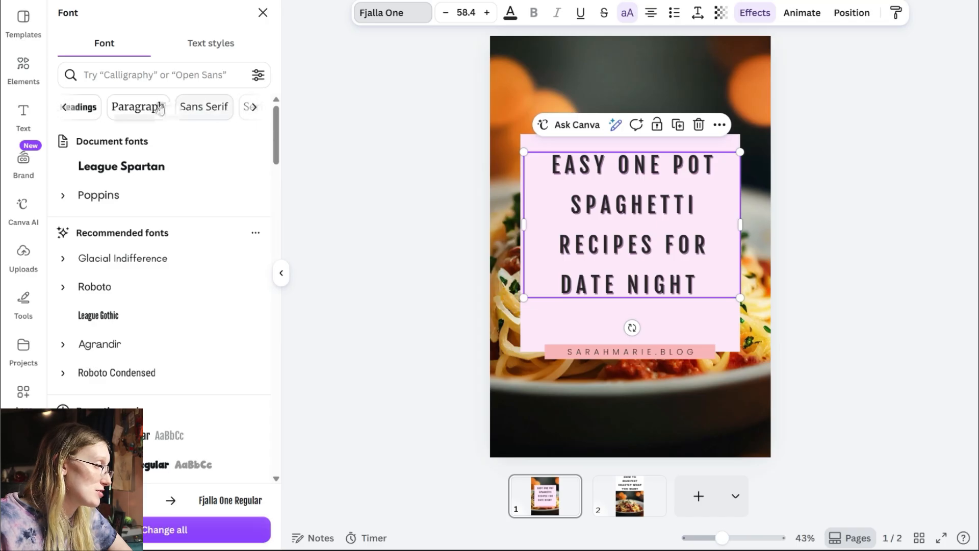
{"action": "left_click", "coordinate": [65, 107]}
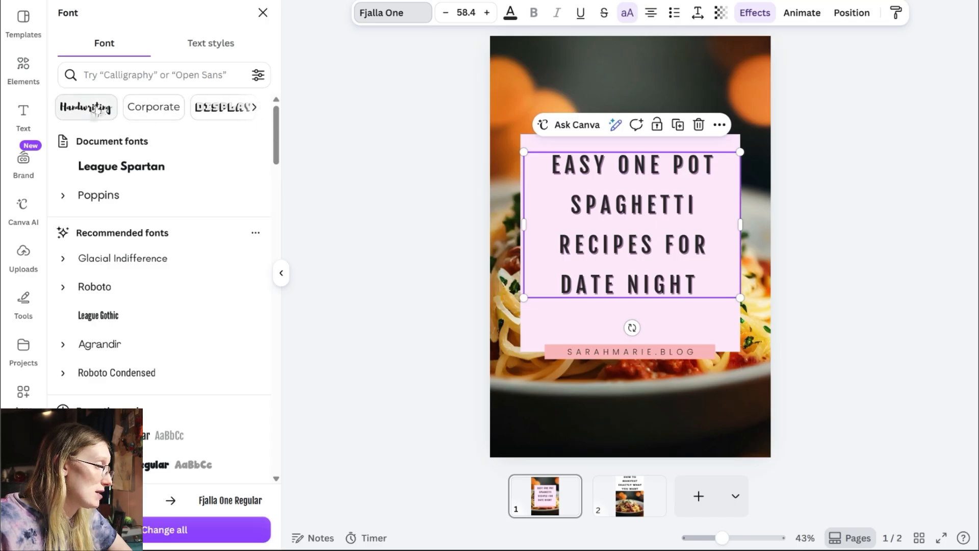
{"action": "left_click", "coordinate": [96, 108]}
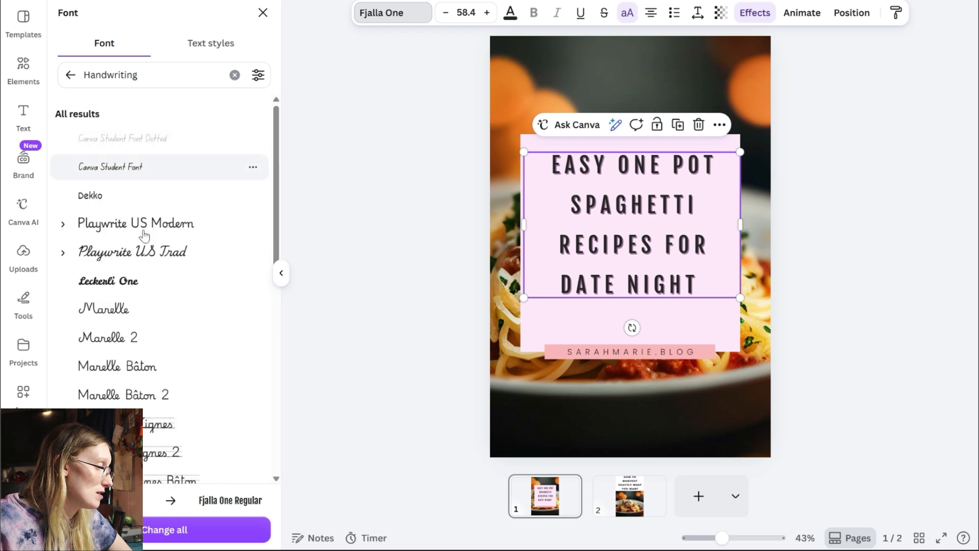
{"action": "left_click", "coordinate": [71, 75]}
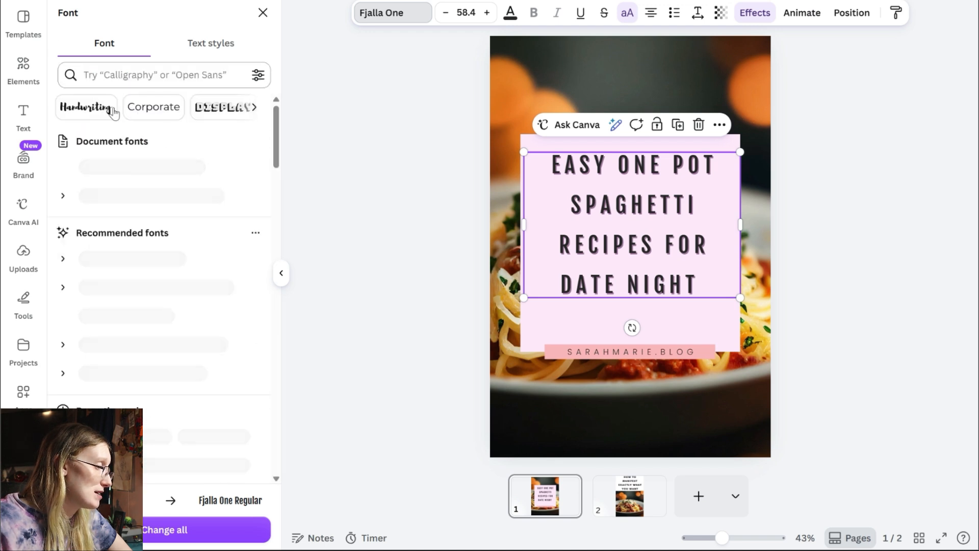
{"action": "left_click", "coordinate": [205, 114]}
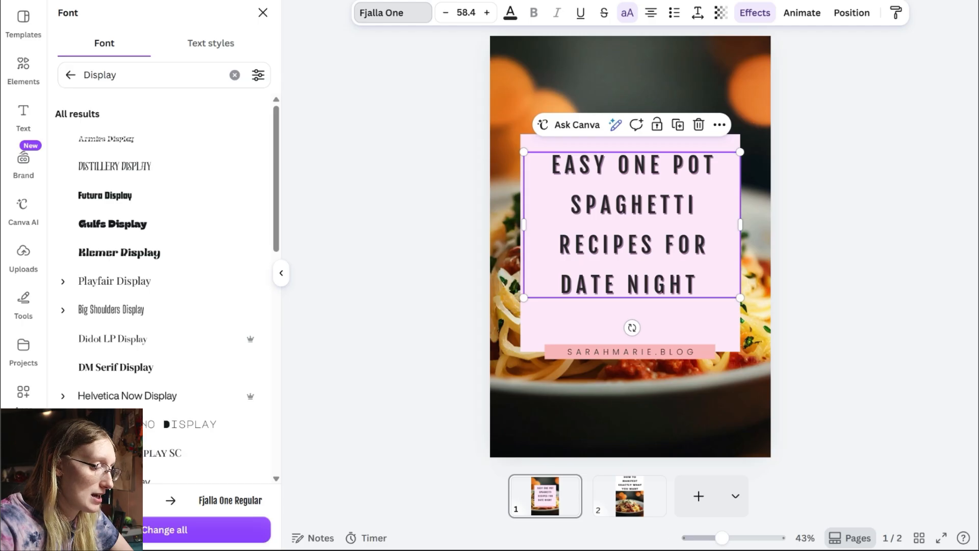
Step: Switch to Pinterest and examine the fonts used on the spaghetti recipe pins
{"action": "left_click", "coordinate": [662, 512]}
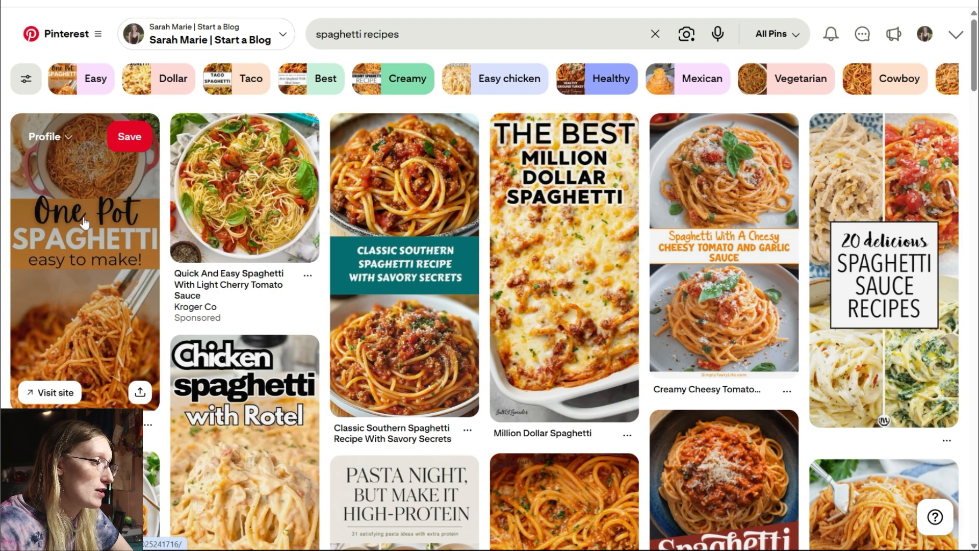
{"action": "left_click_drag", "start_coordinate": [976, 58], "coordinate": [974, 298]}
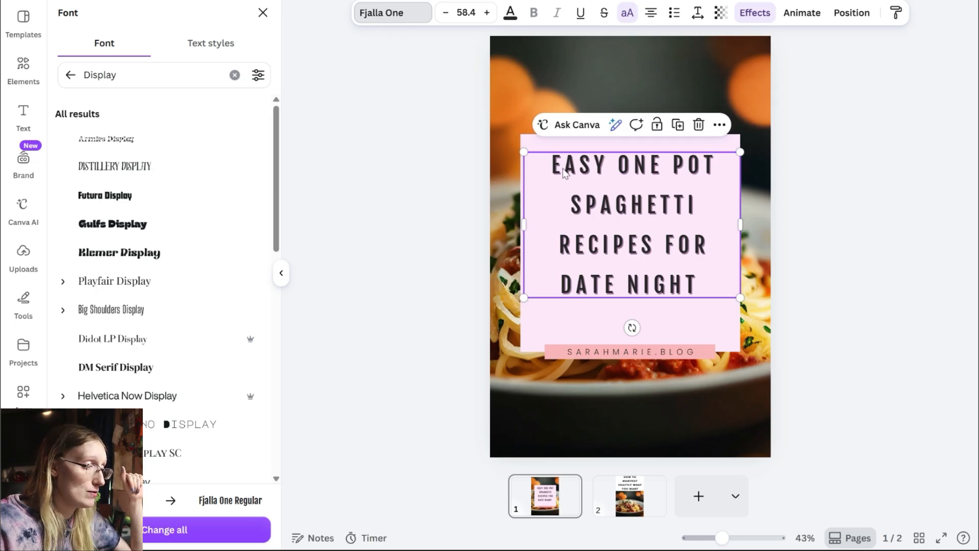
Step: Set the headline's font size to 60, then enlarge it to 75 so the text fills the pink box's width
{"action": "left_click_drag", "start_coordinate": [559, 170], "coordinate": [557, 171]}
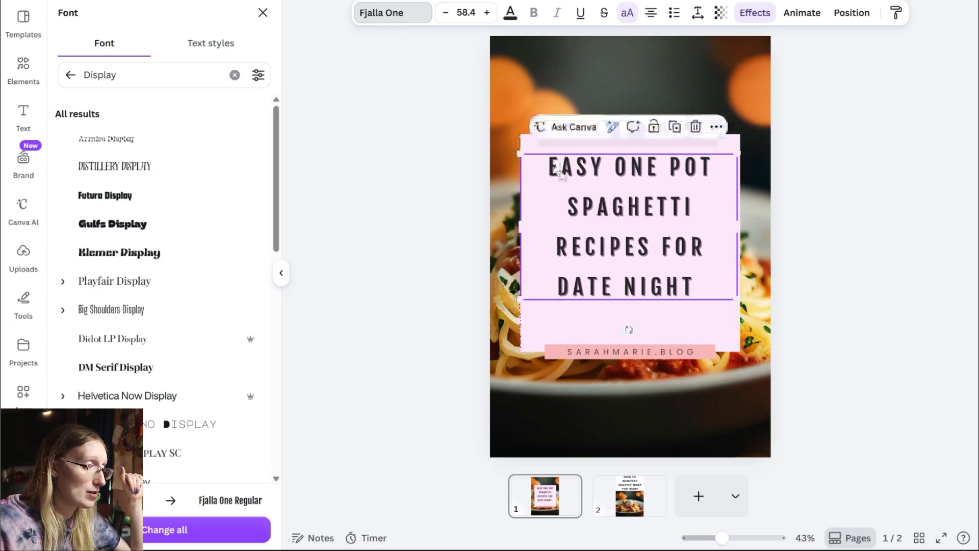
{"action": "left_click", "coordinate": [461, 12]}
{"action": "type", "text": "60"}
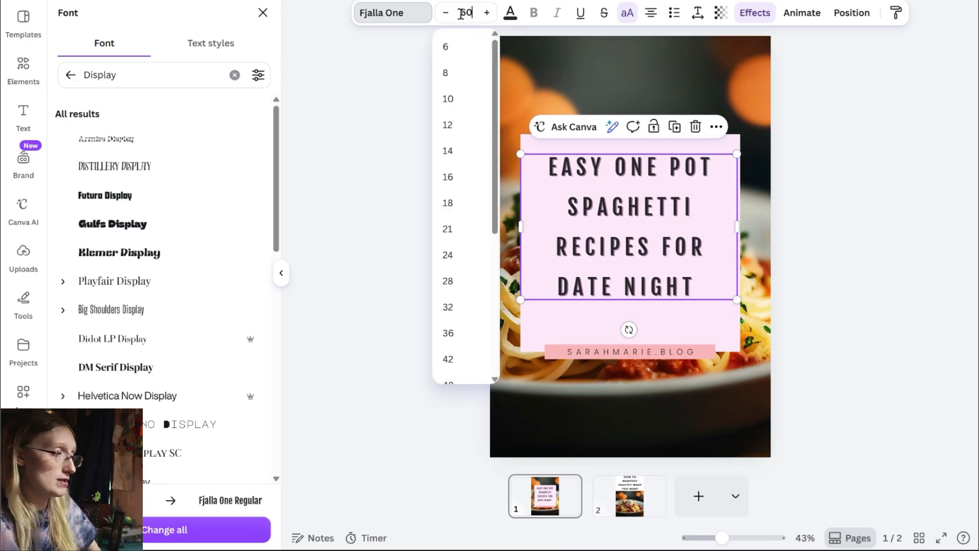
{"action": "key", "text": "Return"}
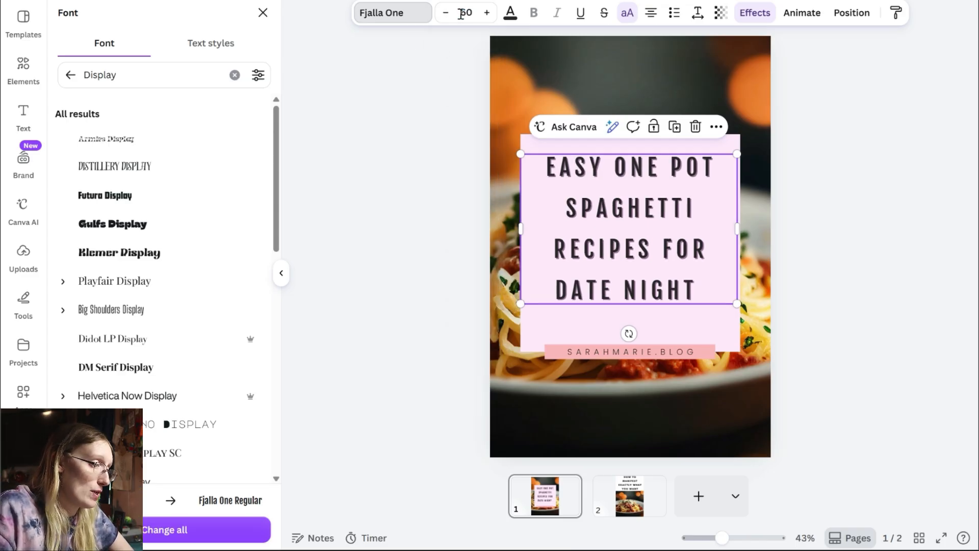
{"action": "left_click", "coordinate": [487, 12]}
{"action": "left_click", "coordinate": [487, 13]}
{"action": "left_click", "coordinate": [487, 13]}
{"action": "left_click", "coordinate": [487, 13]}
{"action": "left_click", "coordinate": [488, 13]}
{"action": "left_click", "coordinate": [487, 13]}
{"action": "left_click", "coordinate": [487, 13]}
{"action": "left_click", "coordinate": [487, 13]}
{"action": "left_click", "coordinate": [488, 13]}
{"action": "left_click", "coordinate": [488, 13]}
{"action": "left_click", "coordinate": [487, 13]}
{"action": "left_click", "coordinate": [487, 13]}
{"action": "left_click", "coordinate": [487, 13]}
{"action": "left_click", "coordinate": [487, 13]}
{"action": "left_click", "coordinate": [487, 13]}
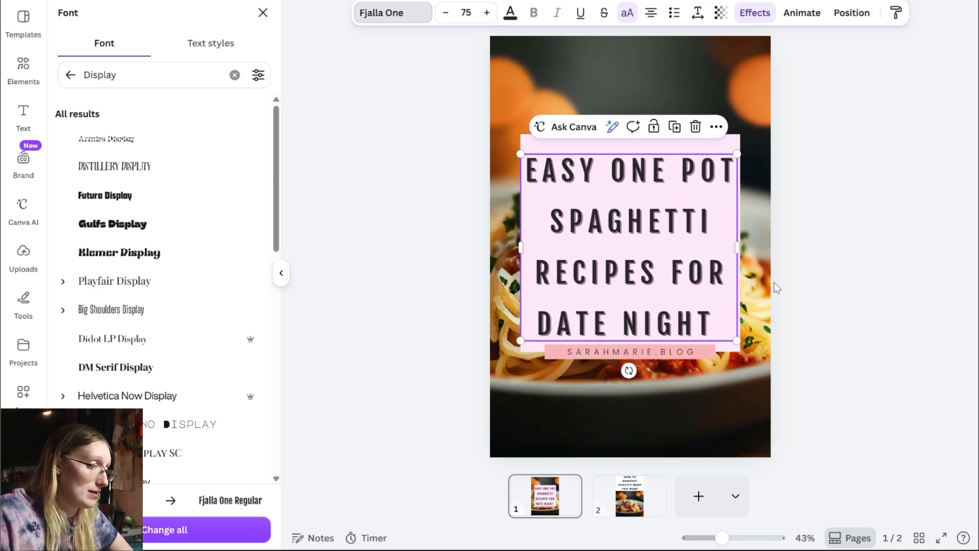
Step: Shift the enlarged headline slightly upward within the pink box, clear of the web address banner
{"action": "left_click", "coordinate": [684, 282]}
{"action": "left_click_drag", "start_coordinate": [682, 278], "coordinate": [683, 278]}
{"action": "left_click", "coordinate": [806, 290]}
{"action": "left_click", "coordinate": [681, 189]}
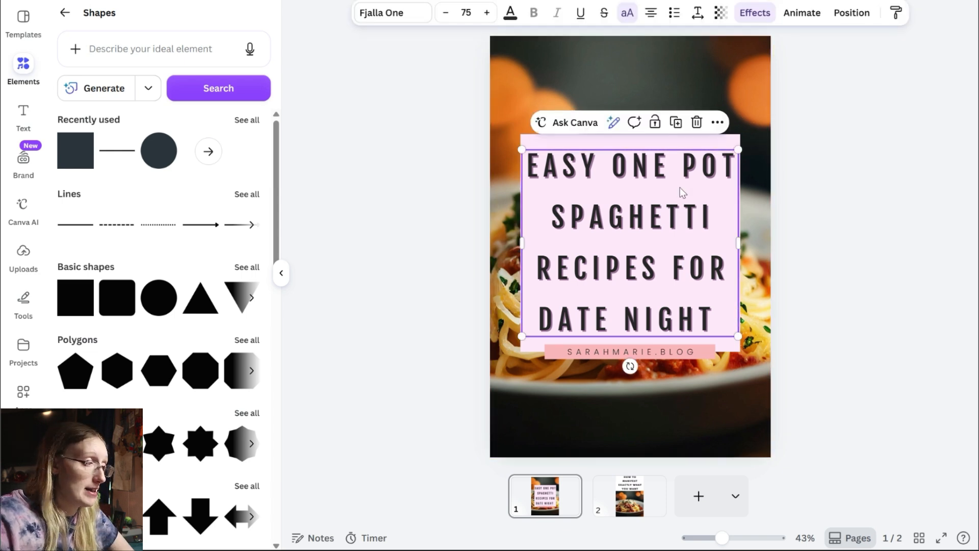
Step: Try removing the headline's shadow and reapplying the Drop effect in the design's purple
{"action": "left_click", "coordinate": [766, 19]}
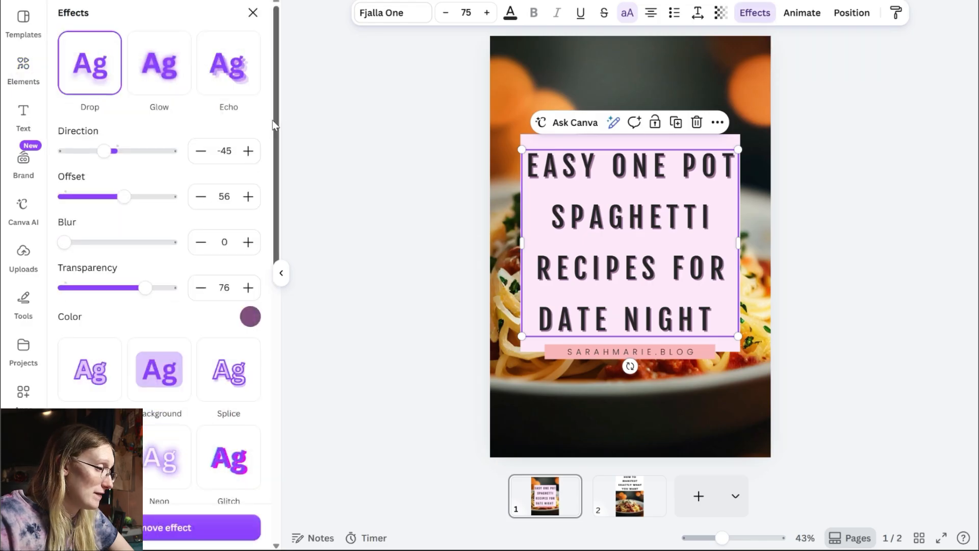
{"action": "left_click", "coordinate": [245, 527]}
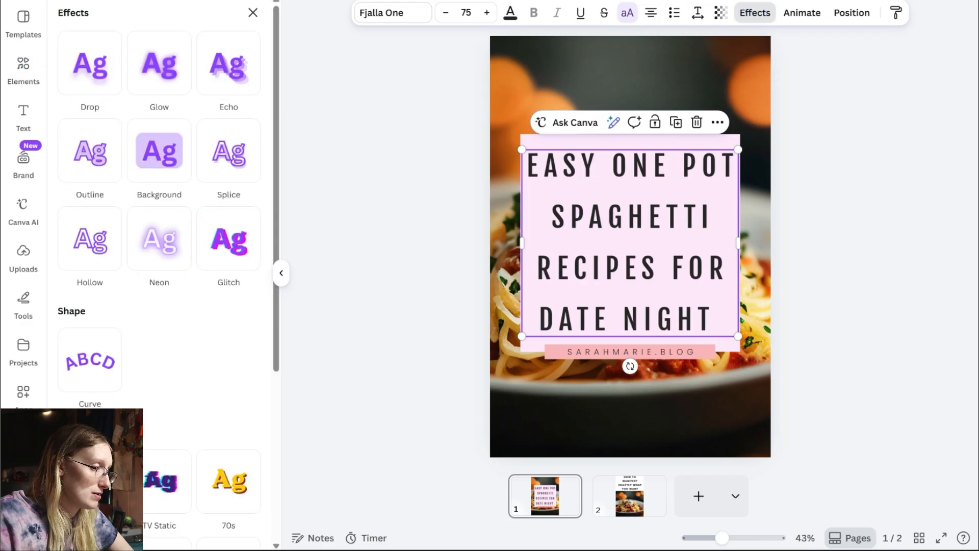
{"action": "left_click", "coordinate": [108, 91]}
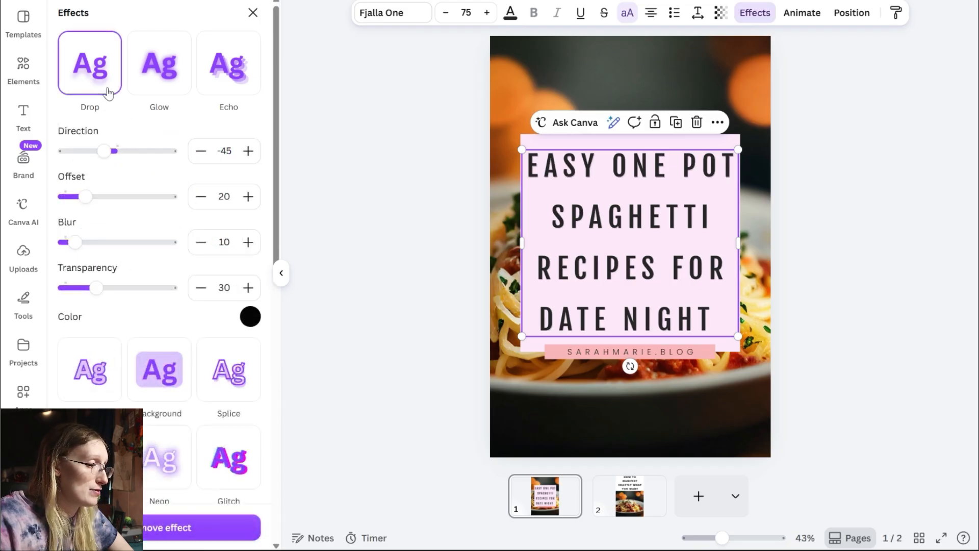
{"action": "left_click", "coordinate": [250, 316]}
{"action": "left_click", "coordinate": [122, 111]}
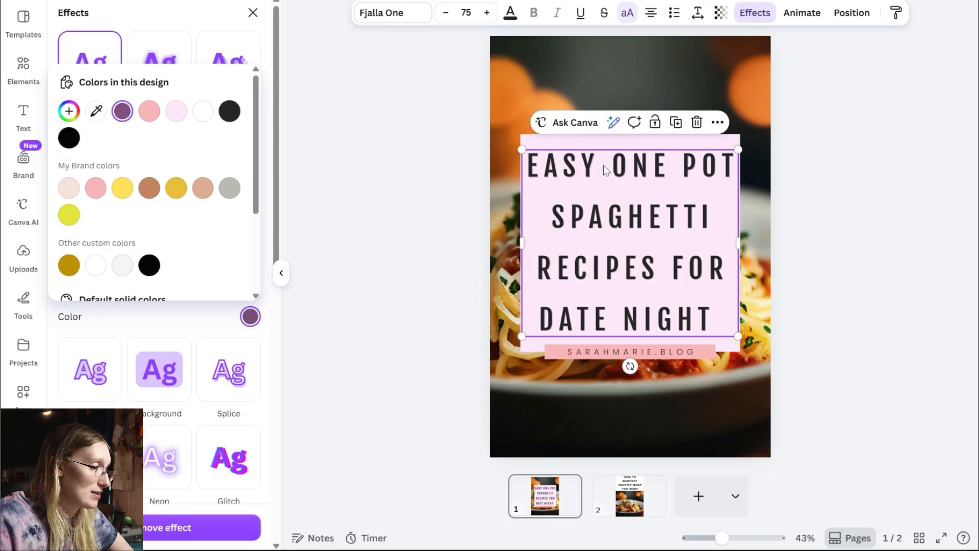
{"action": "left_click", "coordinate": [148, 309]}
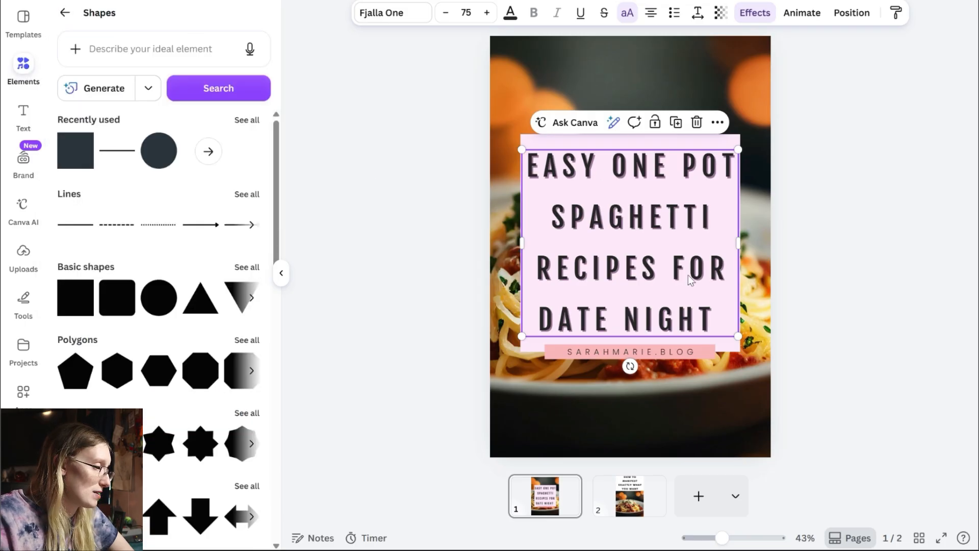
{"action": "left_click_drag", "start_coordinate": [689, 279], "coordinate": [688, 271]}
Step: Apply a black Outline effect to the headline and set its text color to white
{"action": "left_click", "coordinate": [765, 19]}
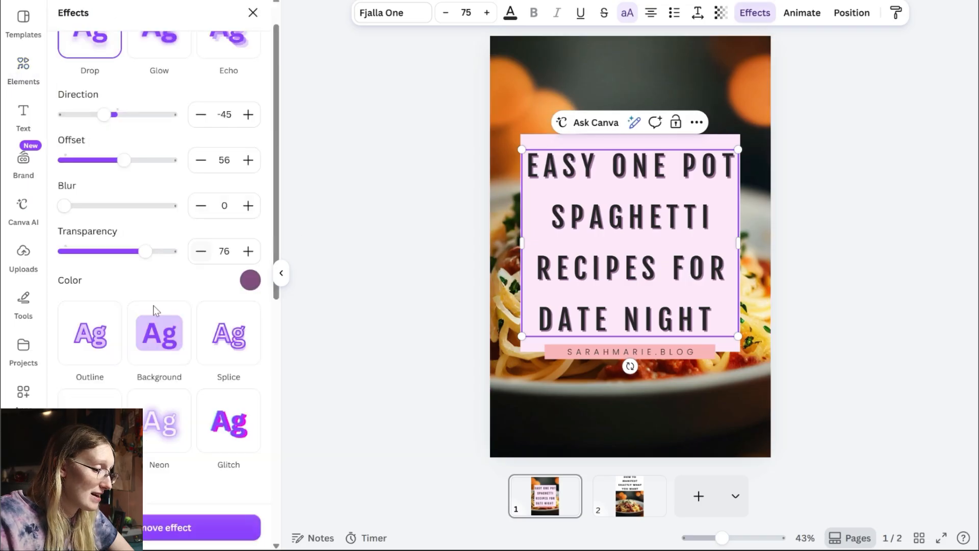
{"action": "left_click", "coordinate": [98, 343]}
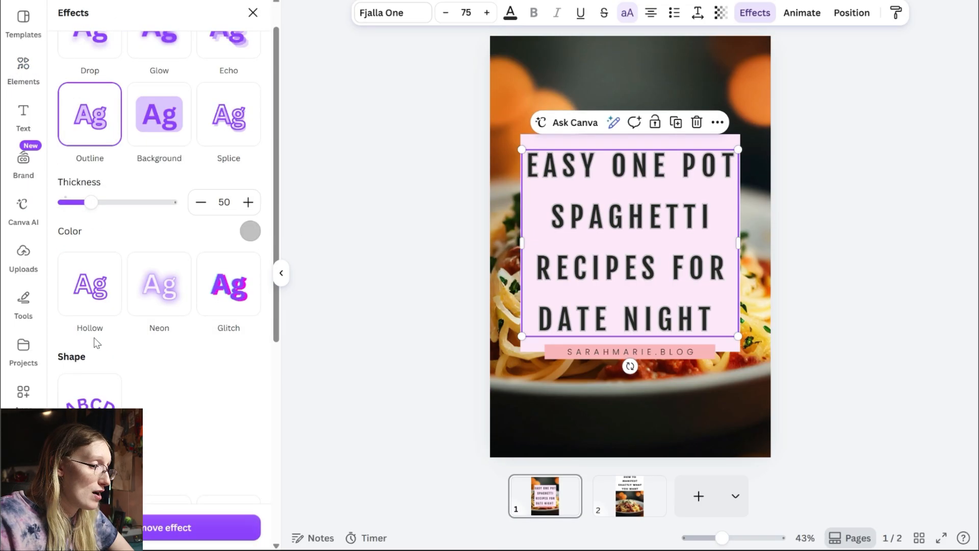
{"action": "left_click", "coordinate": [251, 231]}
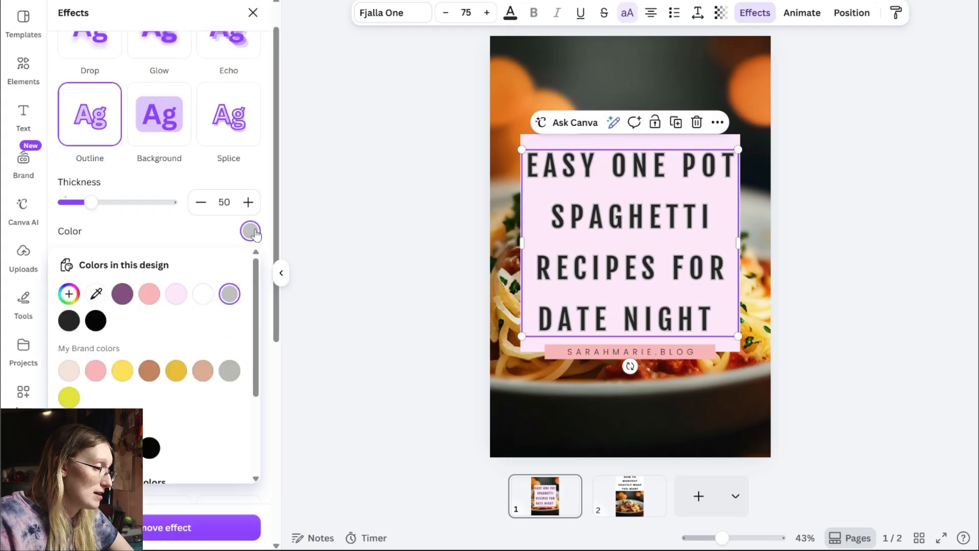
{"action": "left_click", "coordinate": [96, 321]}
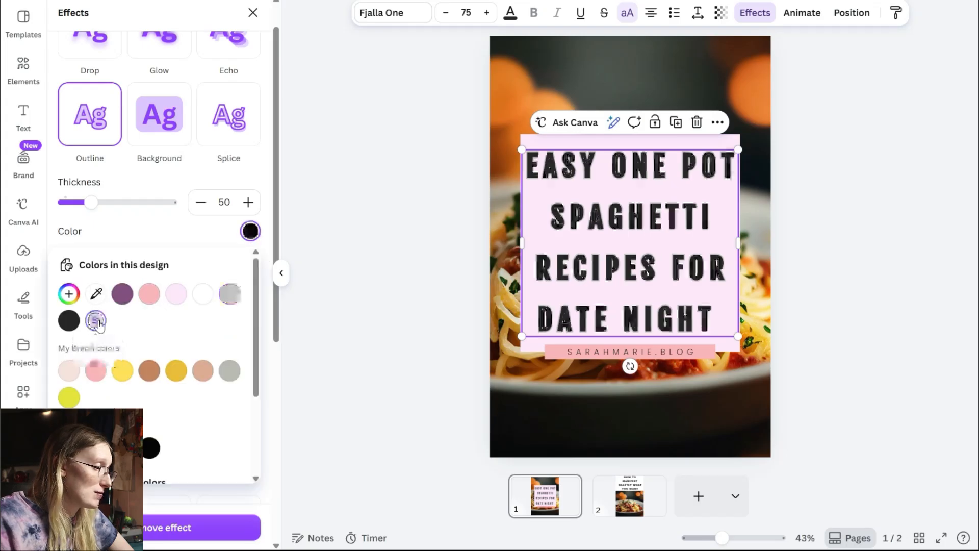
{"action": "left_click", "coordinate": [510, 15]}
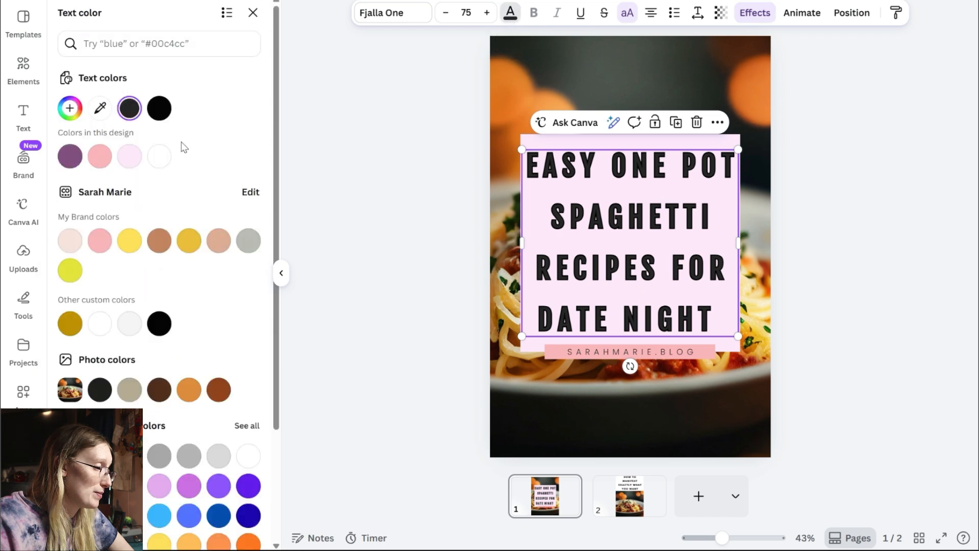
{"action": "left_click", "coordinate": [159, 156]}
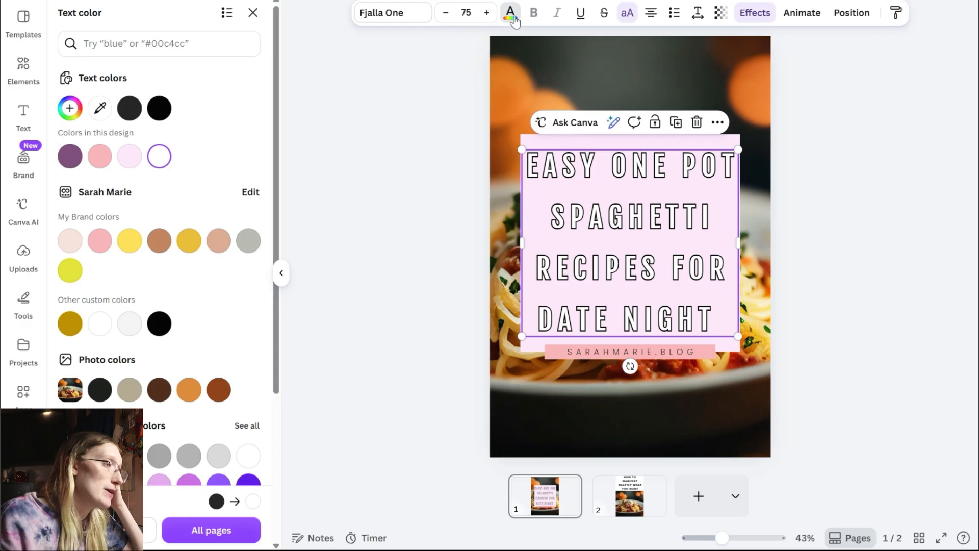
Step: Recolor the headline's outline purple and set its thickness to 117
{"action": "left_click", "coordinate": [756, 13]}
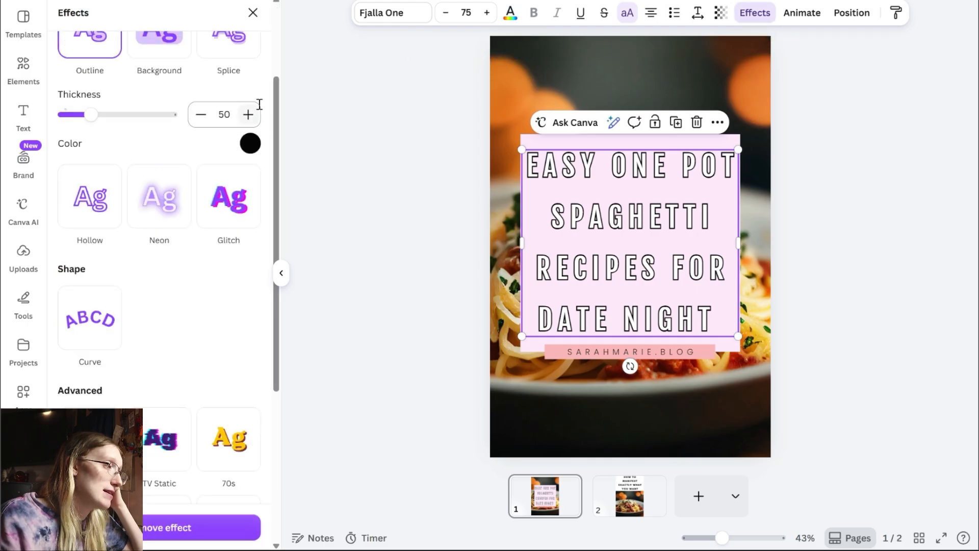
{"action": "scroll", "coordinate": [279, 95], "scroll_direction": "up", "scroll_amount": 2}
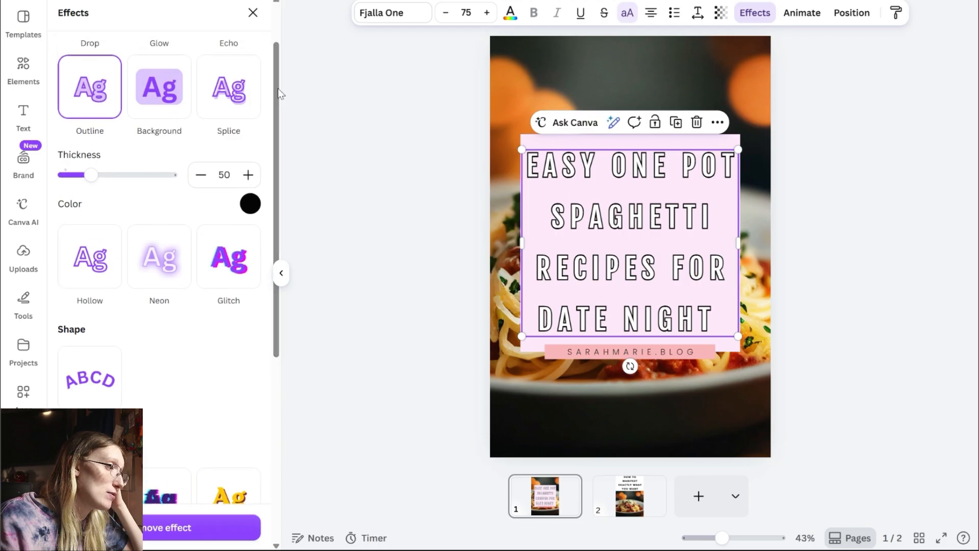
{"action": "left_click", "coordinate": [249, 204]}
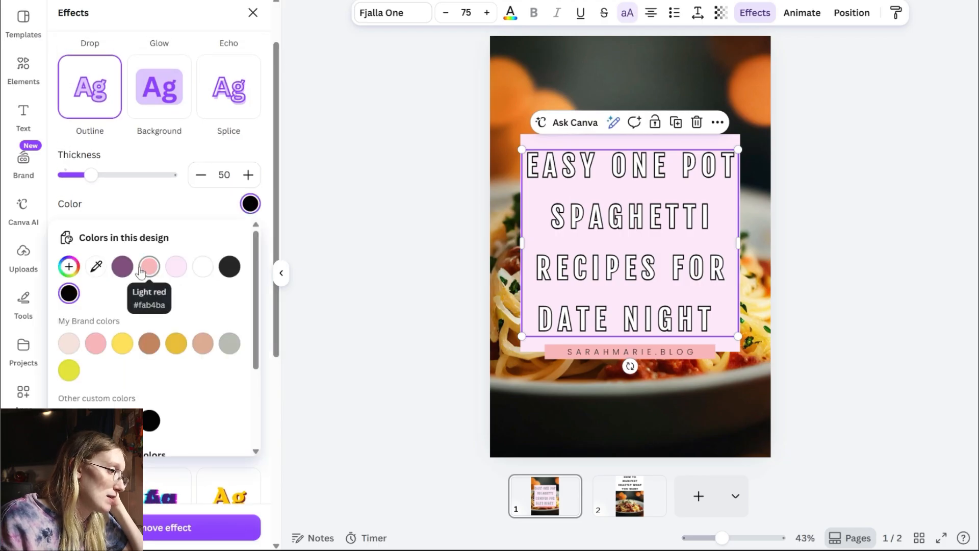
{"action": "left_click", "coordinate": [122, 269]}
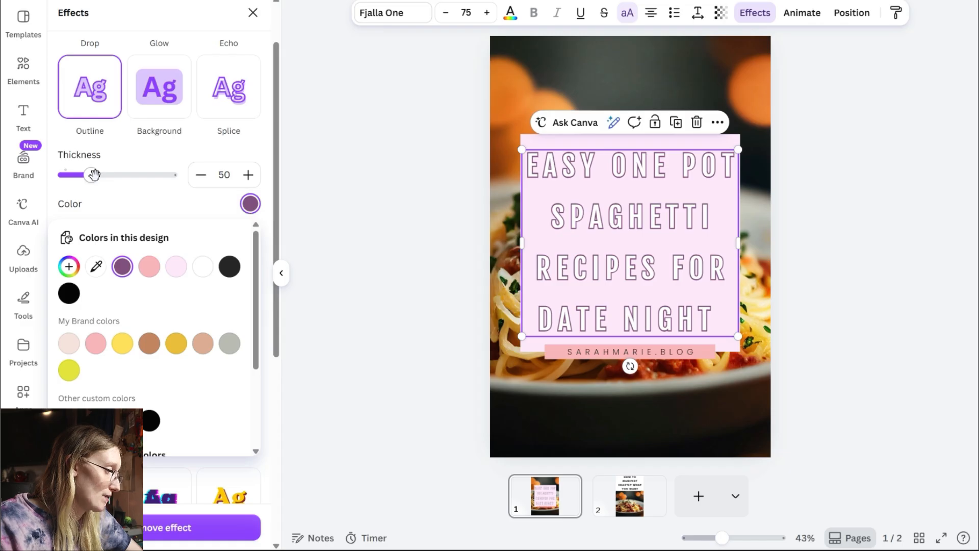
{"action": "left_click_drag", "start_coordinate": [94, 175], "coordinate": [126, 182]}
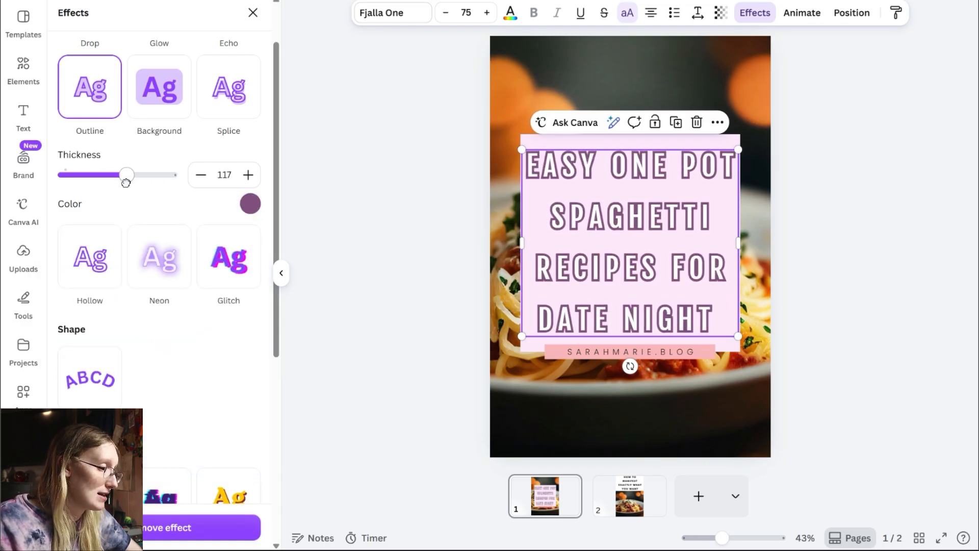
{"action": "left_click_drag", "start_coordinate": [126, 182], "coordinate": [125, 183]}
Step: Try the dark gray text color on the purple-outlined headline and return the text to white
{"action": "left_click", "coordinate": [511, 13]}
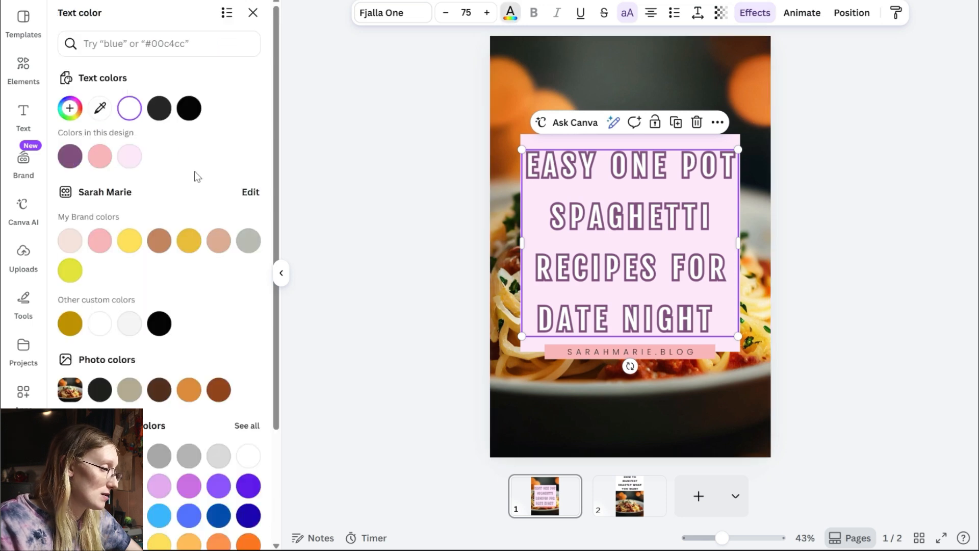
{"action": "left_click", "coordinate": [158, 109]}
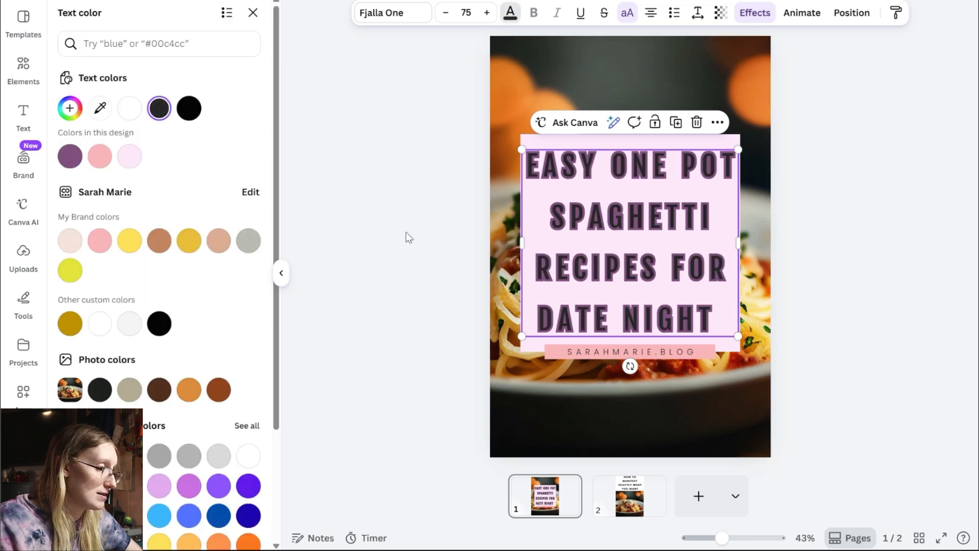
{"action": "key", "text": "Escape"}
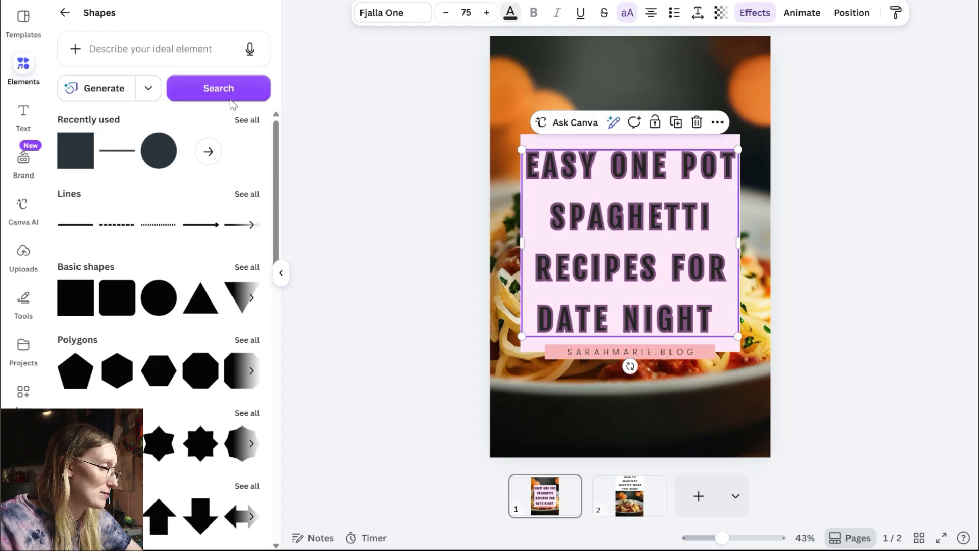
{"action": "left_click", "coordinate": [158, 156]}
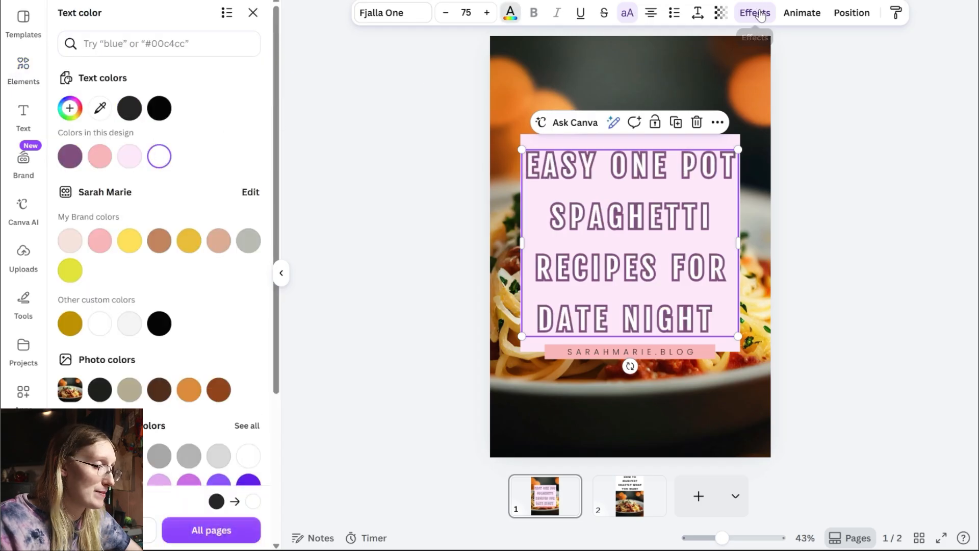
Step: Try the Background effect with roundness 0 on the headline, followed by the Glow effect
{"action": "left_click", "coordinate": [760, 14]}
{"action": "scroll", "coordinate": [279, 95], "scroll_direction": "up", "scroll_amount": 2}
{"action": "scroll", "coordinate": [279, 96], "scroll_direction": "up", "scroll_amount": 2}
{"action": "left_click", "coordinate": [174, 143]}
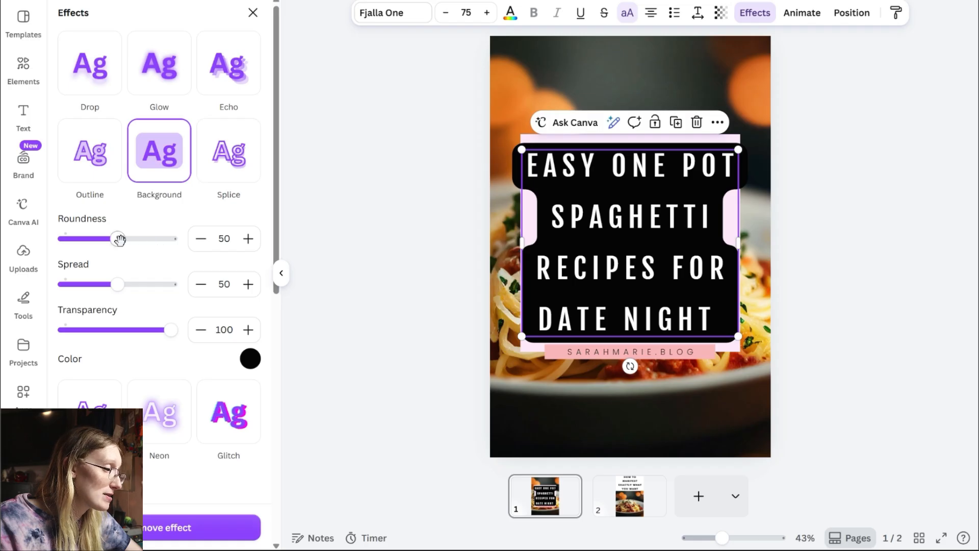
{"action": "left_click_drag", "start_coordinate": [118, 239], "coordinate": [35, 232]}
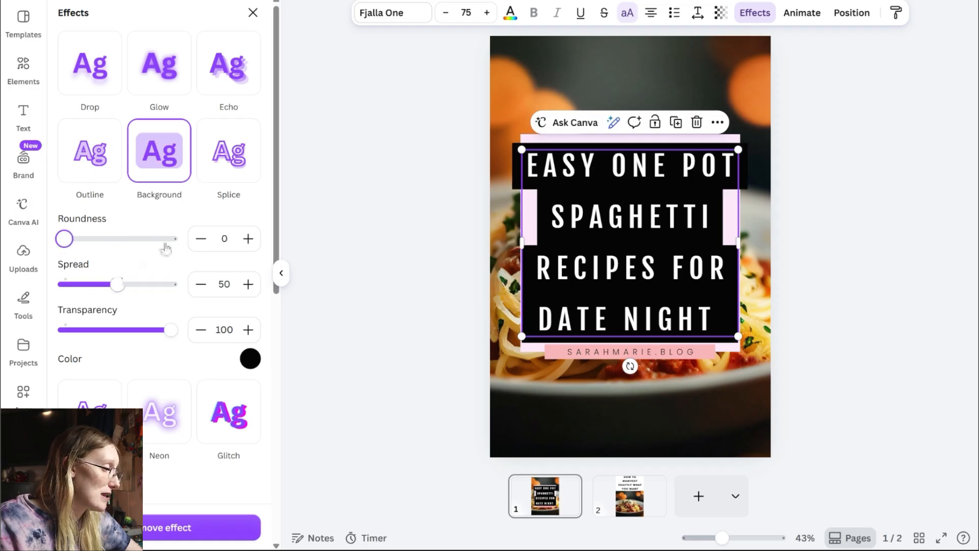
{"action": "left_click", "coordinate": [166, 84]}
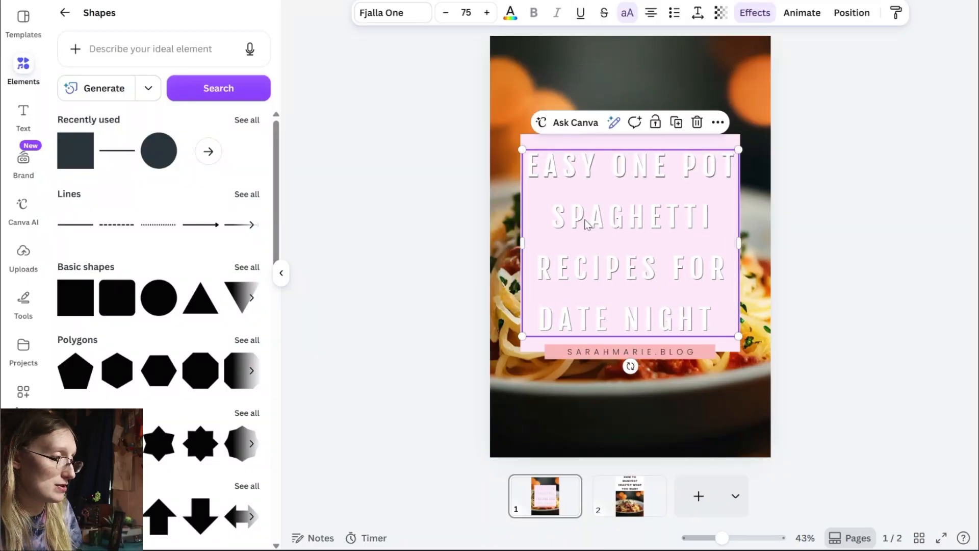
Step: Apply the Outline effect in black to the white headline and fine-tune its position in the pink box
{"action": "left_click", "coordinate": [754, 12]}
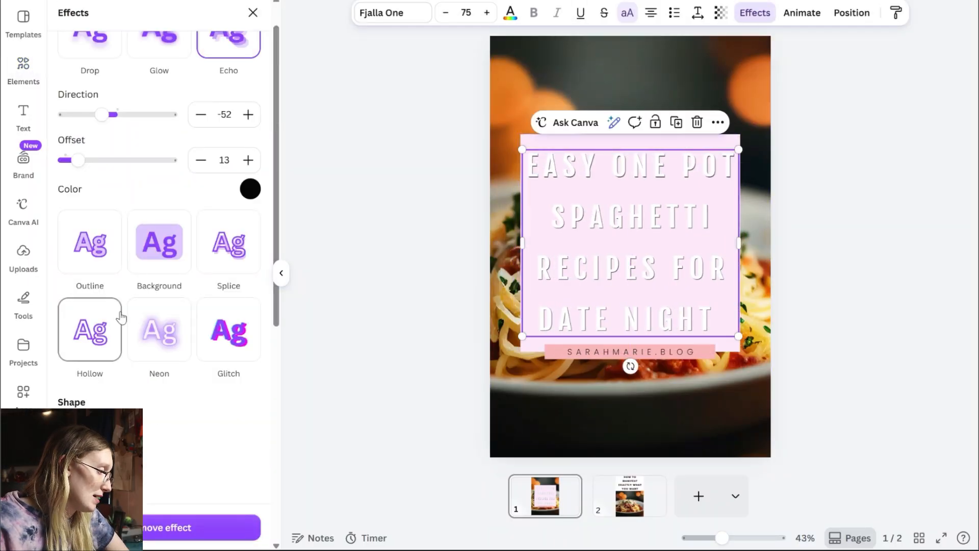
{"action": "left_click", "coordinate": [97, 263]}
{"action": "left_click", "coordinate": [250, 230]}
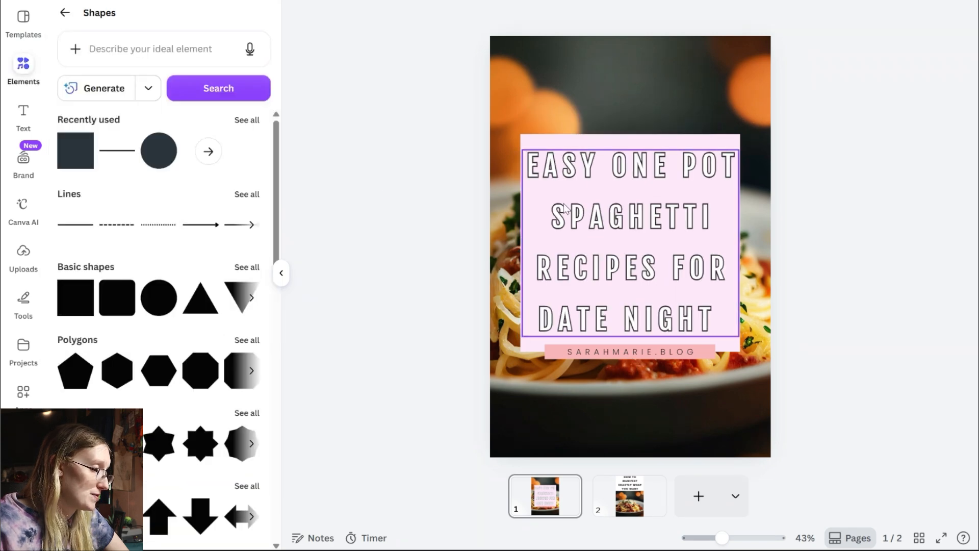
{"action": "left_click_drag", "start_coordinate": [564, 206], "coordinate": [564, 206]}
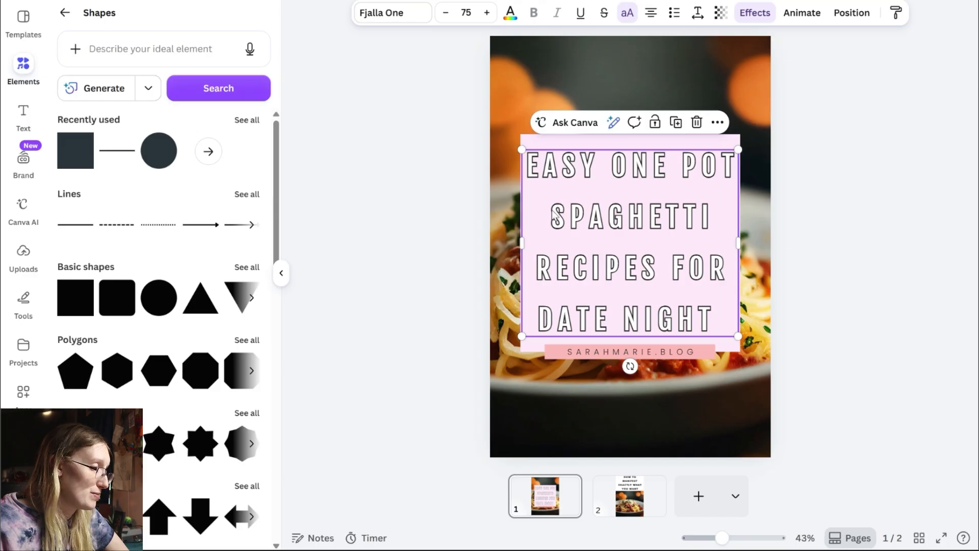
{"action": "mouse_move", "coordinate": [562, 220]}
{"action": "left_mouse_down"}
{"action": "mouse_move", "coordinate": [574, 220]}
{"action": "mouse_move", "coordinate": [557, 219]}
{"action": "left_mouse_up"}
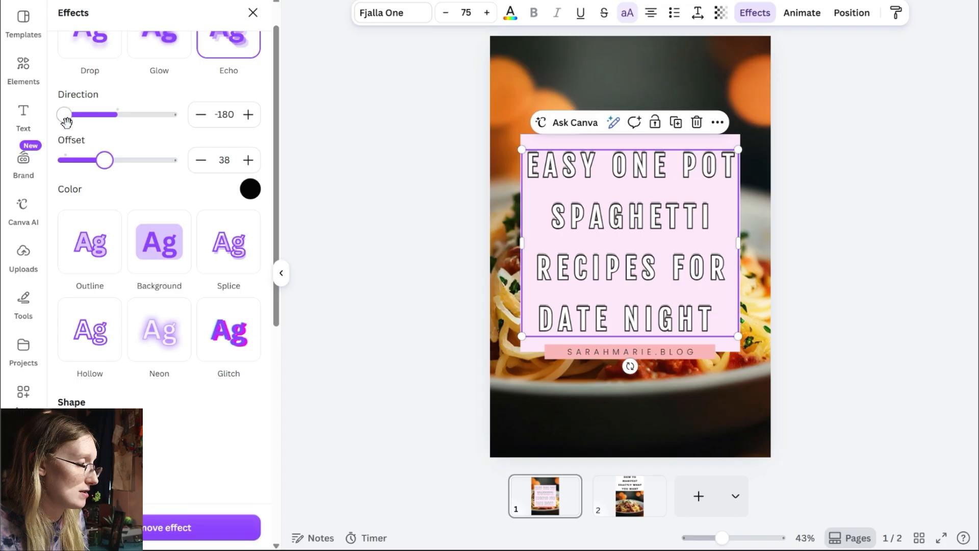
Step: Set the headline's black Echo effect to direction -79 and offset 45
{"action": "left_click_drag", "start_coordinate": [65, 115], "coordinate": [93, 115]}
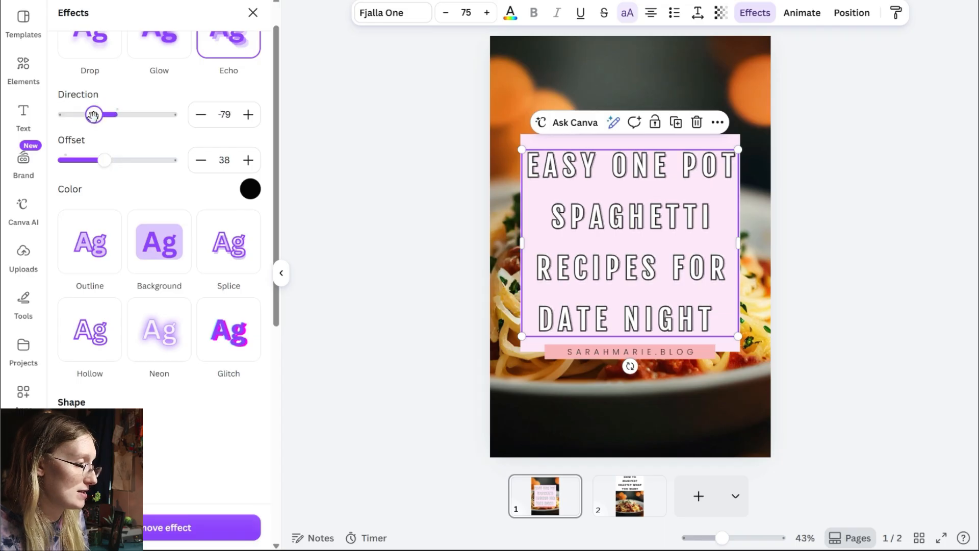
{"action": "left_click_drag", "start_coordinate": [105, 160], "coordinate": [97, 161]}
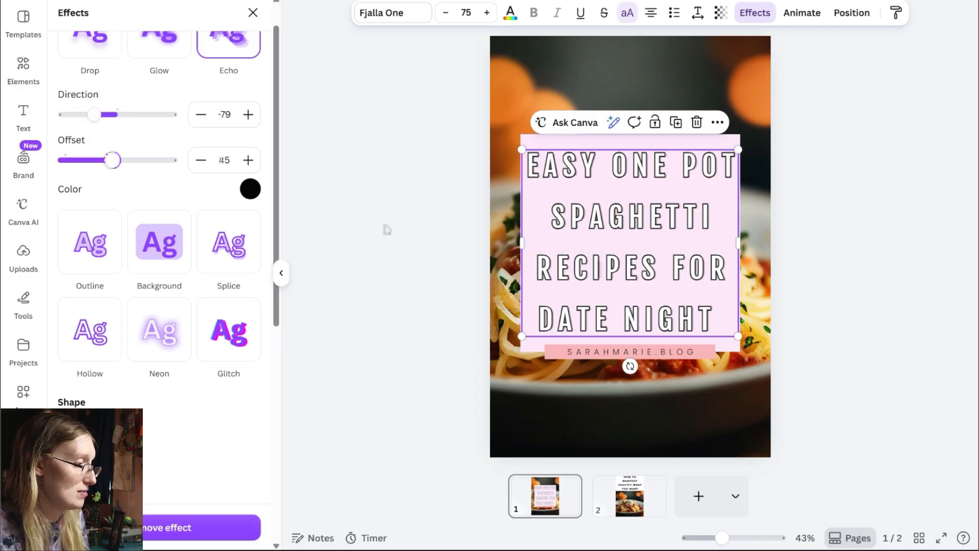
{"action": "left_click", "coordinate": [385, 227]}
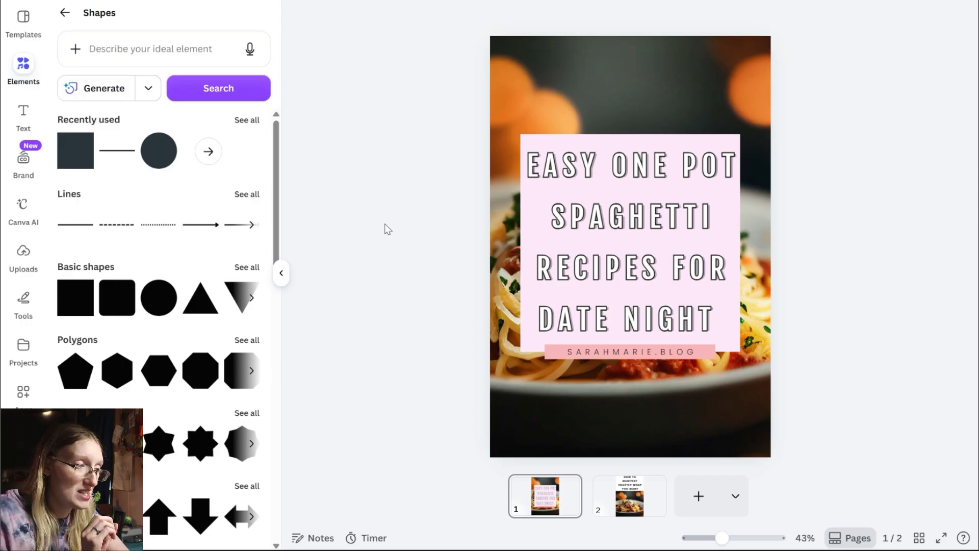
Step: Undo the headline's Echo effect and set its text to all capitals
{"action": "left_click", "coordinate": [713, 215]}
{"action": "key", "text": "ctrl+z"}
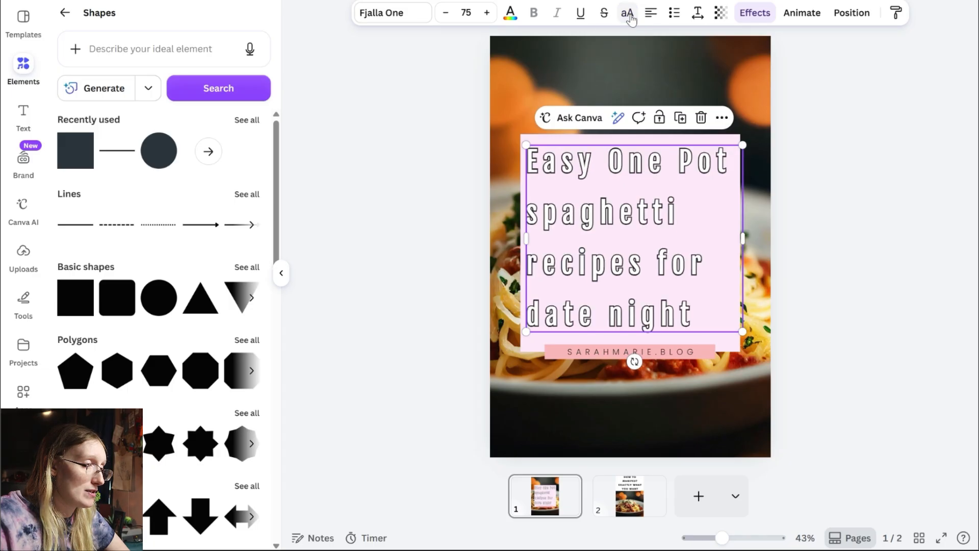
{"action": "left_click", "coordinate": [628, 13]}
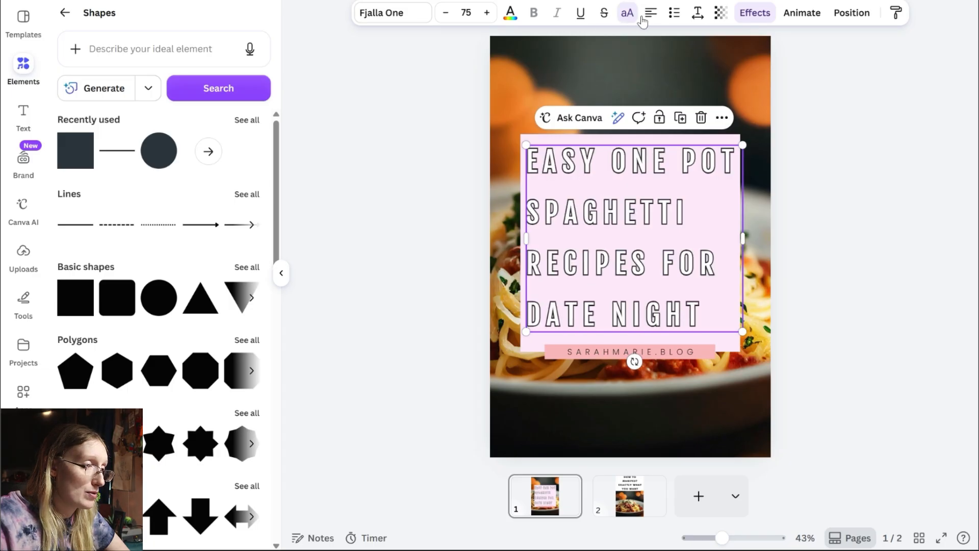
Step: Check the headline's transparency setting and leave it at 100
{"action": "left_click", "coordinate": [721, 13]}
{"action": "mouse_move", "coordinate": [755, 65]}
{"action": "left_mouse_down"}
{"action": "mouse_move", "coordinate": [657, 70]}
{"action": "mouse_move", "coordinate": [752, 65]}
{"action": "left_mouse_up"}
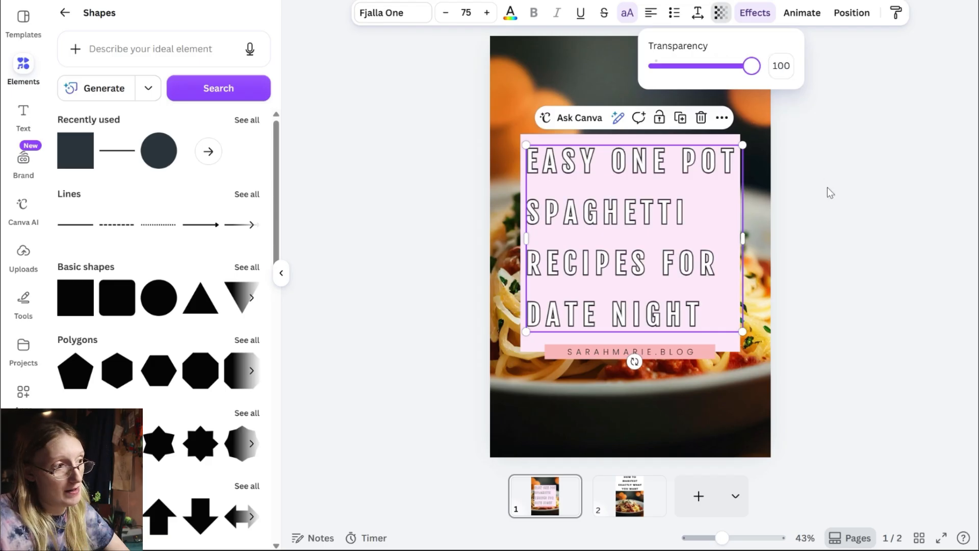
{"action": "key", "text": "Escape"}
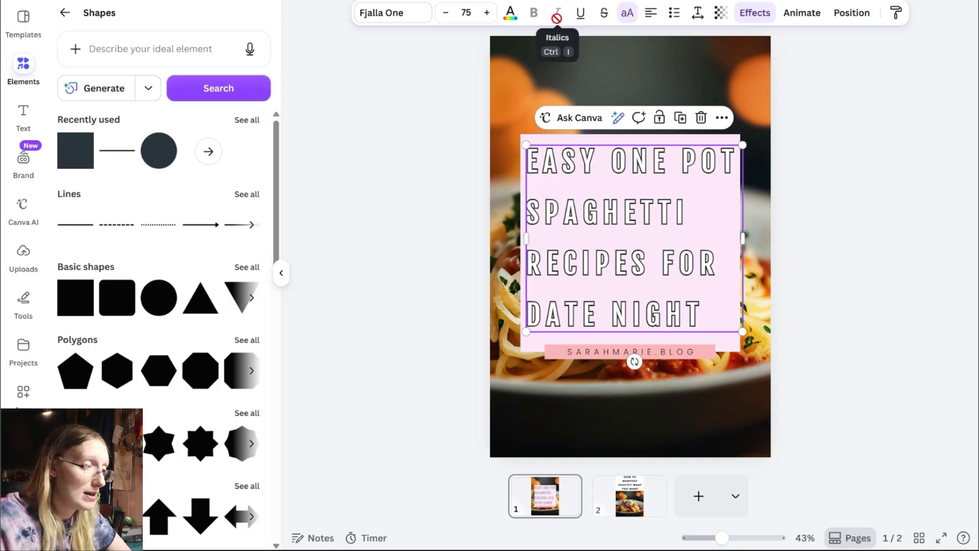
Step: Try the Typewriter animation on the headline and the Rise animation on the background photo
{"action": "left_click", "coordinate": [801, 16]}
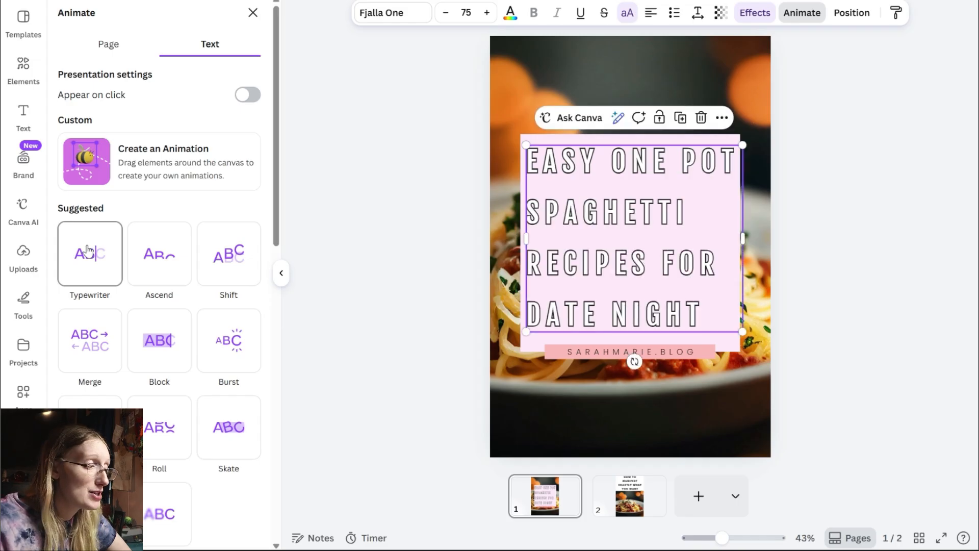
{"action": "left_click", "coordinate": [87, 250]}
{"action": "left_click", "coordinate": [550, 64]}
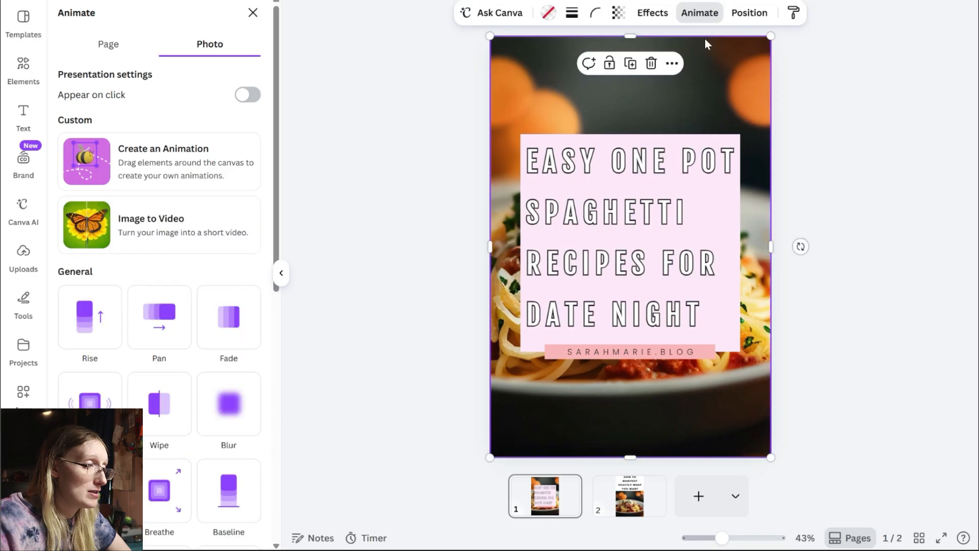
{"action": "left_click", "coordinate": [704, 18]}
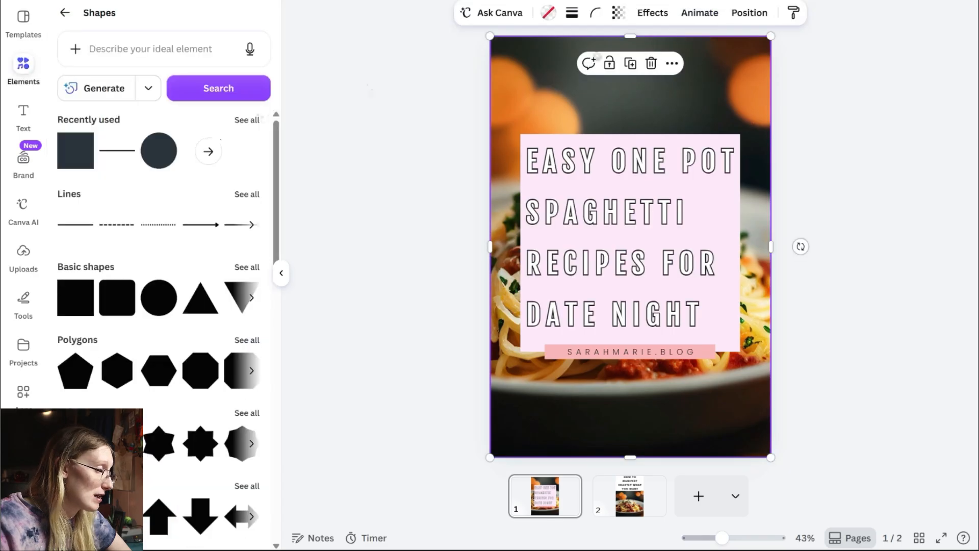
{"action": "left_click", "coordinate": [703, 15]}
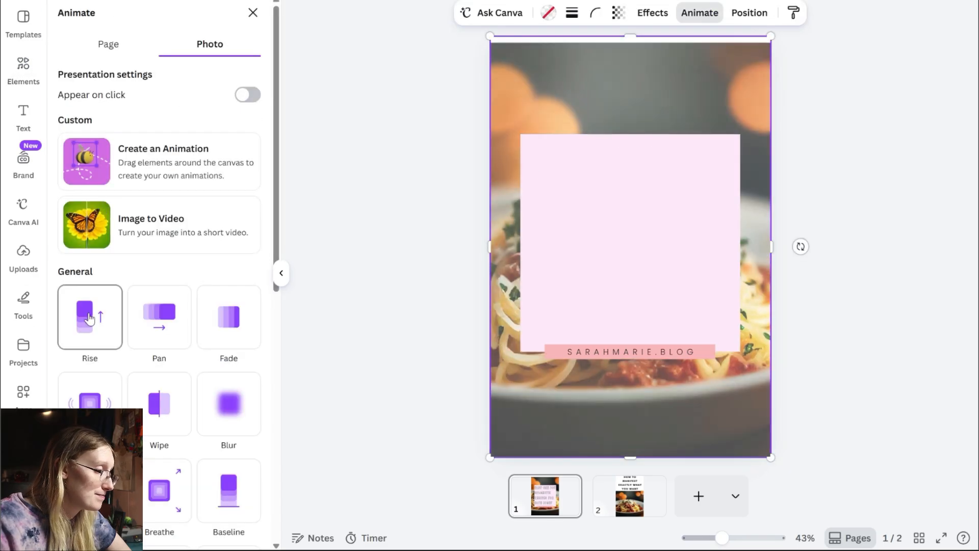
{"action": "left_click", "coordinate": [90, 319]}
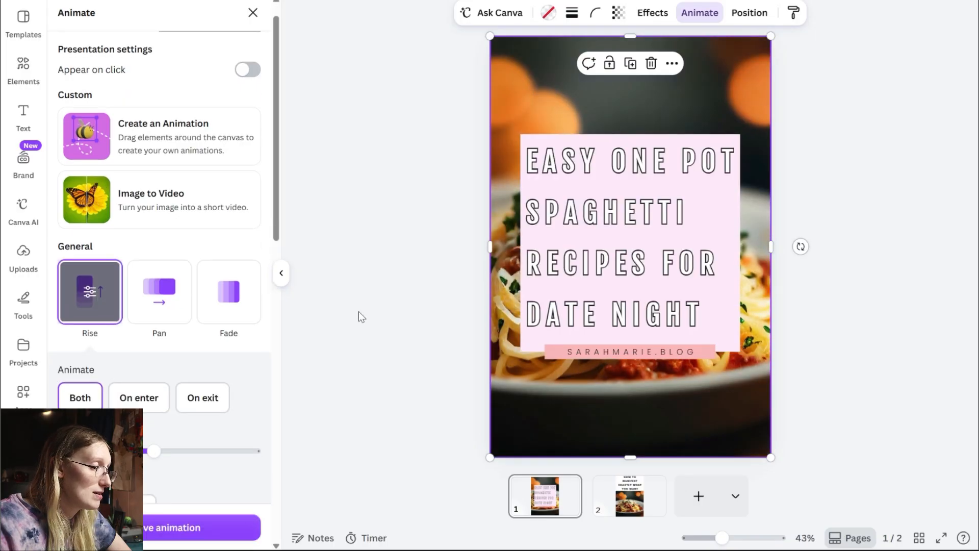
{"action": "scroll", "coordinate": [278, 229], "scroll_direction": "down", "scroll_amount": 2}
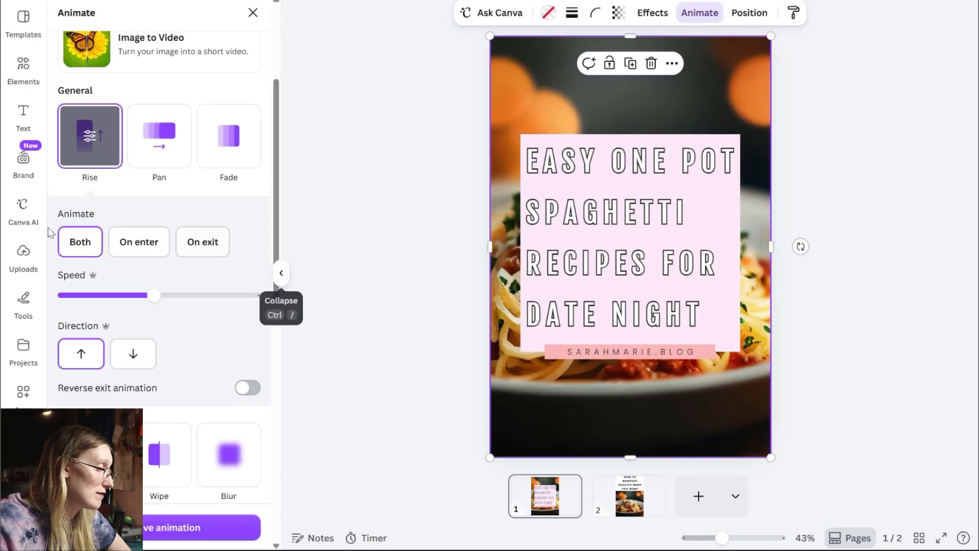
{"action": "left_click", "coordinate": [380, 174]}
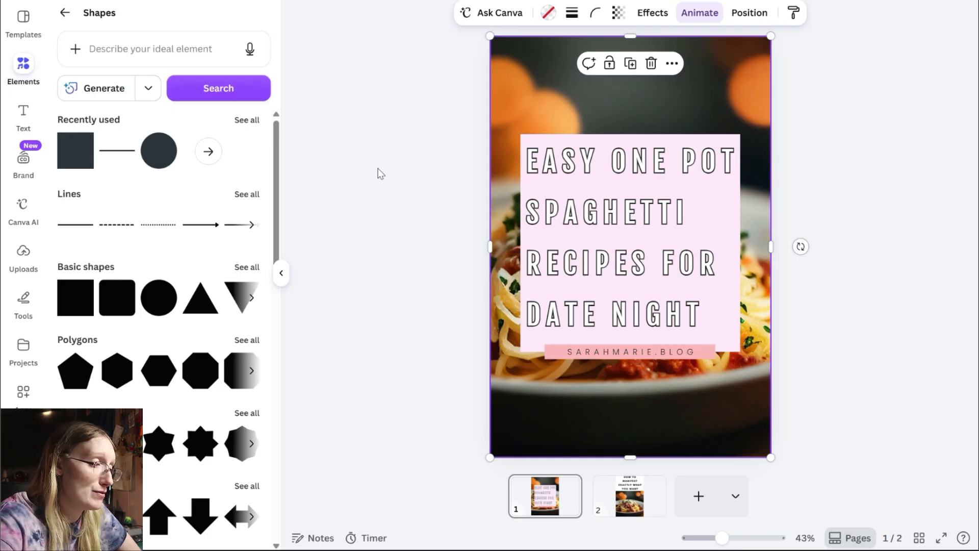
{"action": "left_click", "coordinate": [623, 149]}
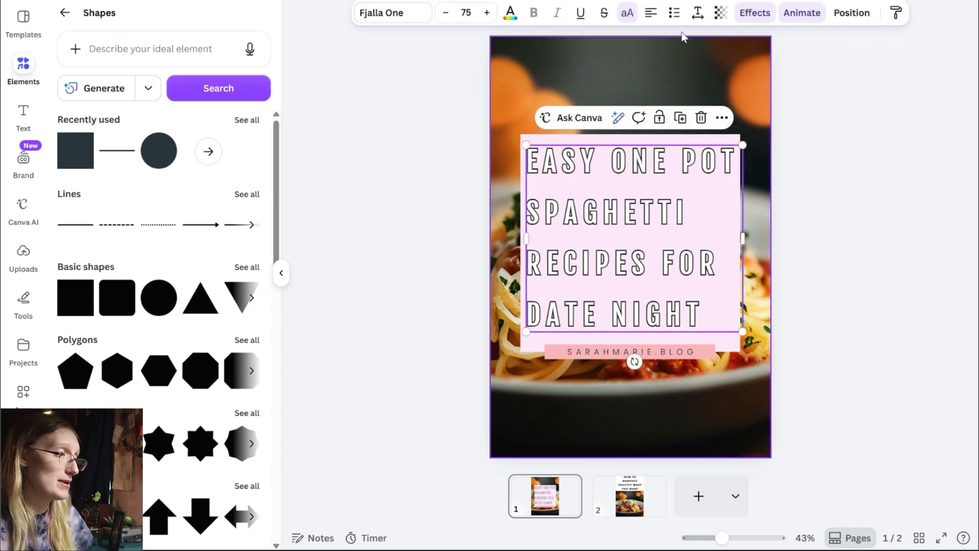
{"action": "left_click", "coordinate": [400, 273]}
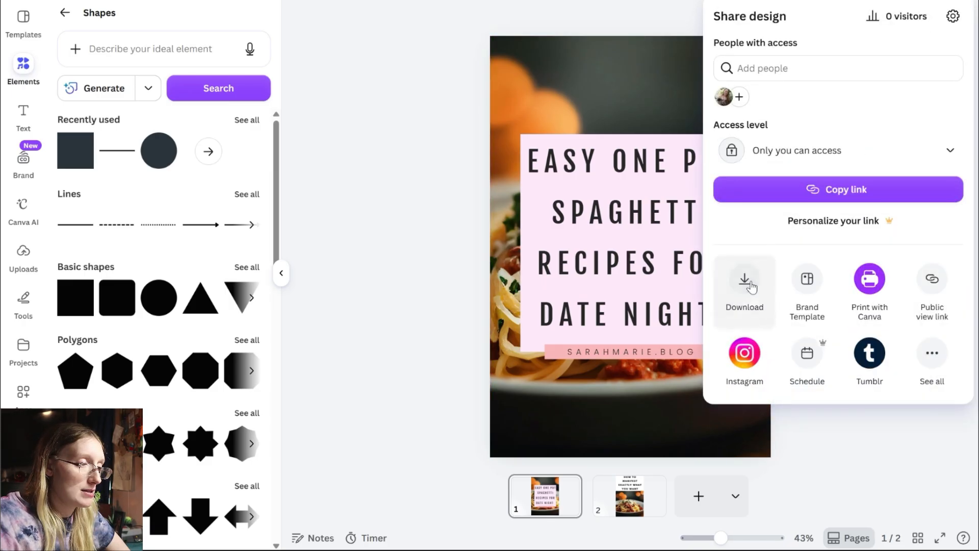
Step: Download only page 1 of the design as a PNG at size 1 and High quality
{"action": "left_click", "coordinate": [743, 283]}
{"action": "left_click", "coordinate": [842, 123]}
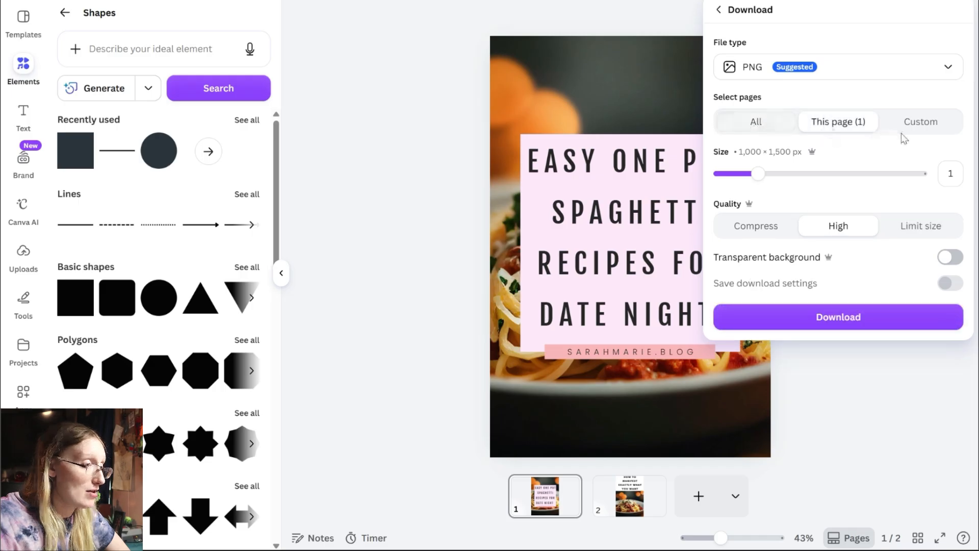
{"action": "left_click", "coordinate": [837, 318]}
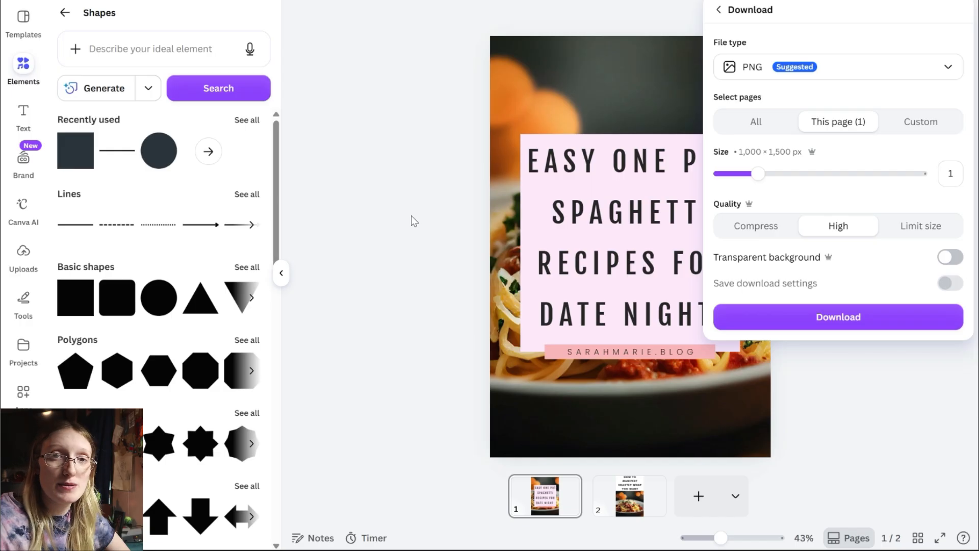